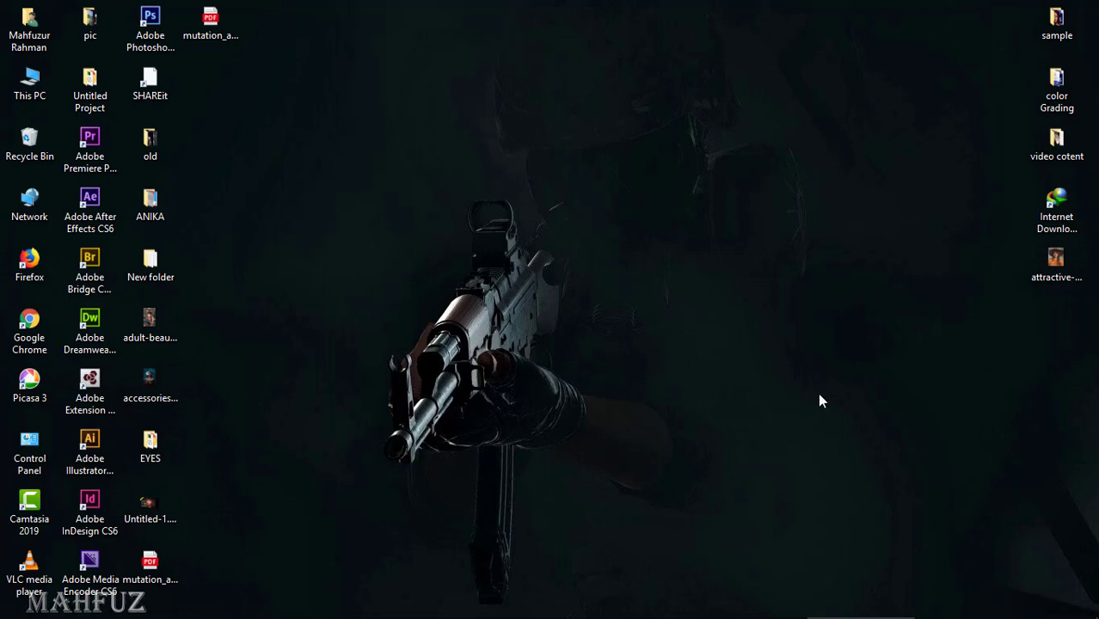
- Switch to Photoshop and create a new 1280 × 720 pixel RGB document at 300 pixels/inch with a white background
{"action": "right_click", "coordinate": [784, 366]}
{"action": "left_click", "coordinate": [827, 416]}
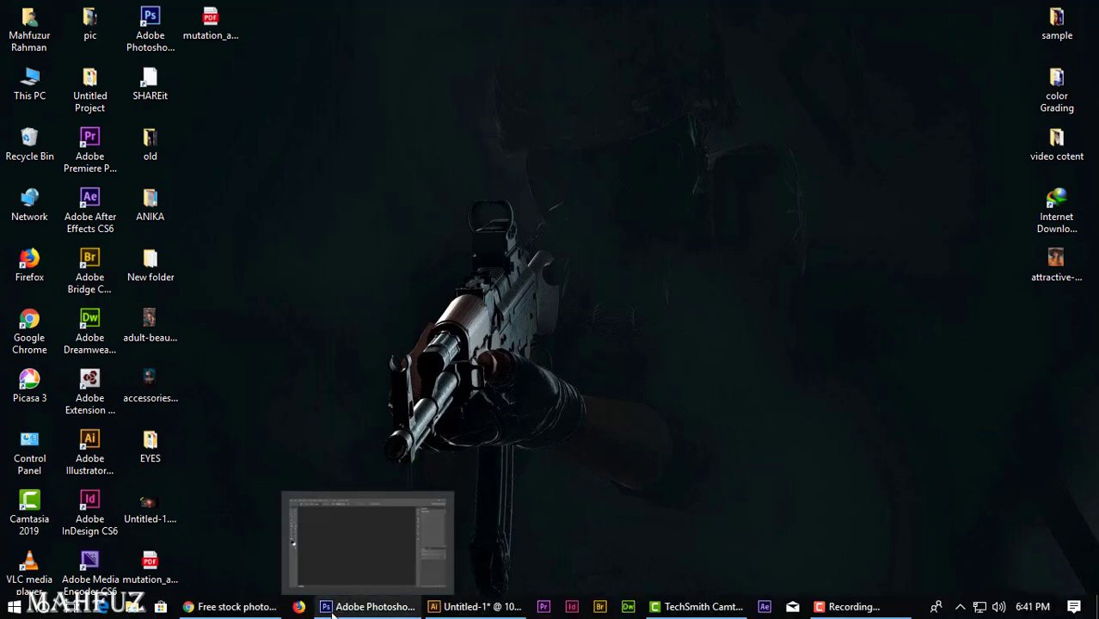
{"action": "left_click", "coordinate": [332, 607]}
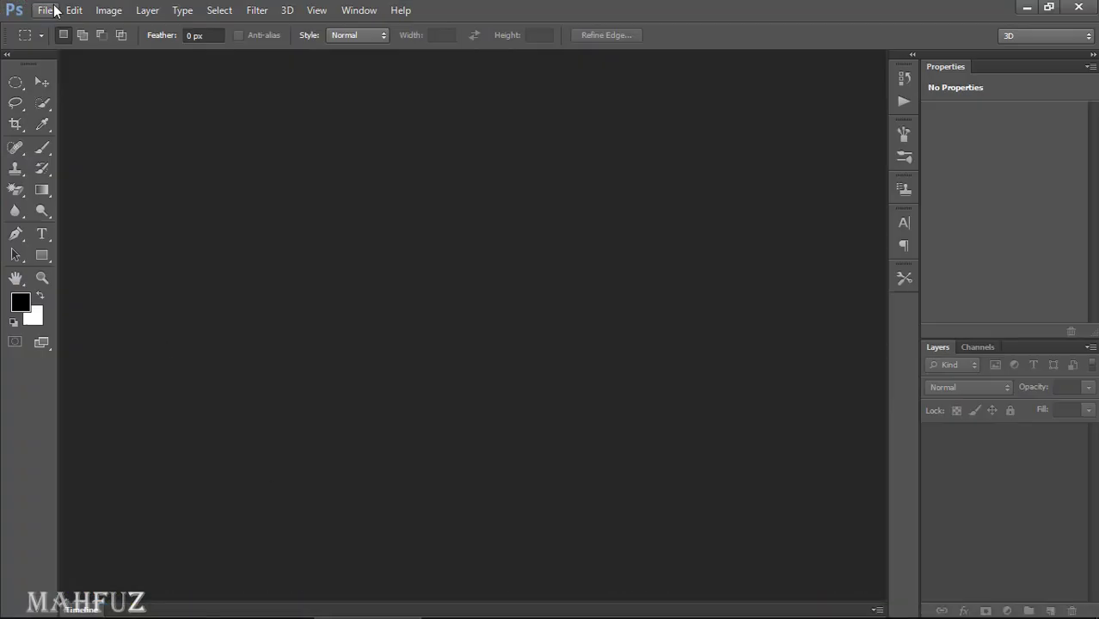
{"action": "left_click", "coordinate": [54, 10]}
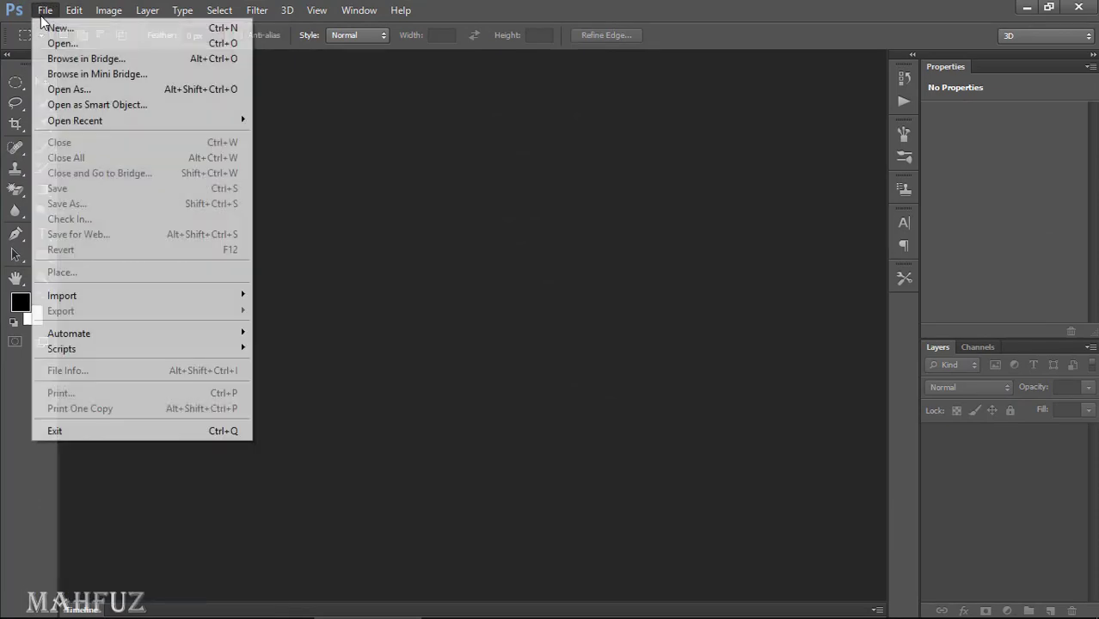
{"action": "left_click", "coordinate": [69, 29]}
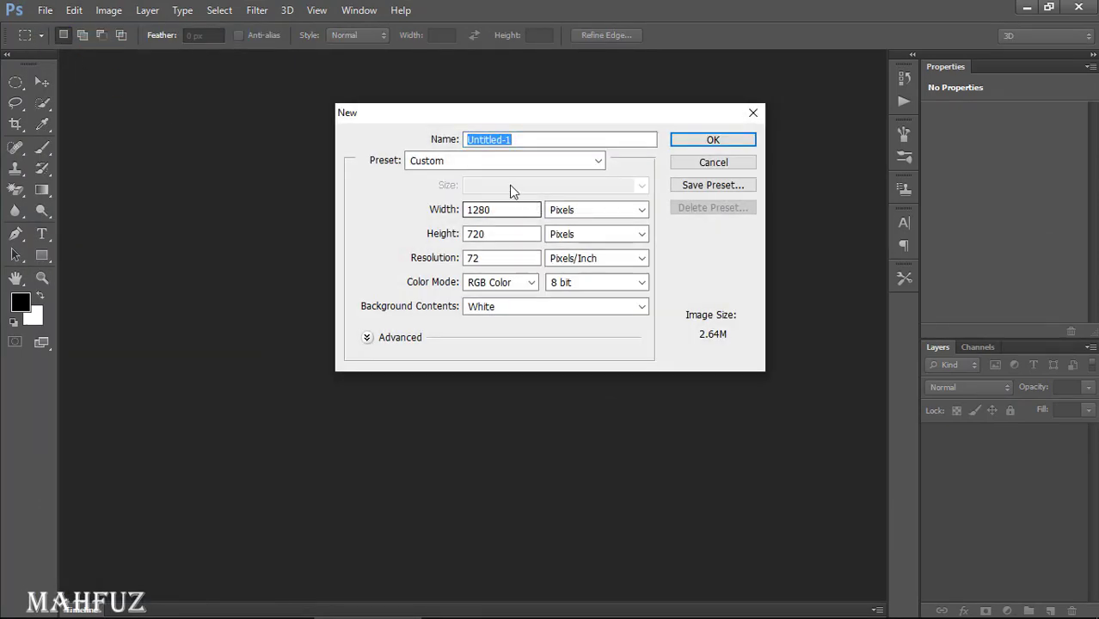
{"action": "double_click", "coordinate": [495, 258]}
{"action": "type", "text": "300"}
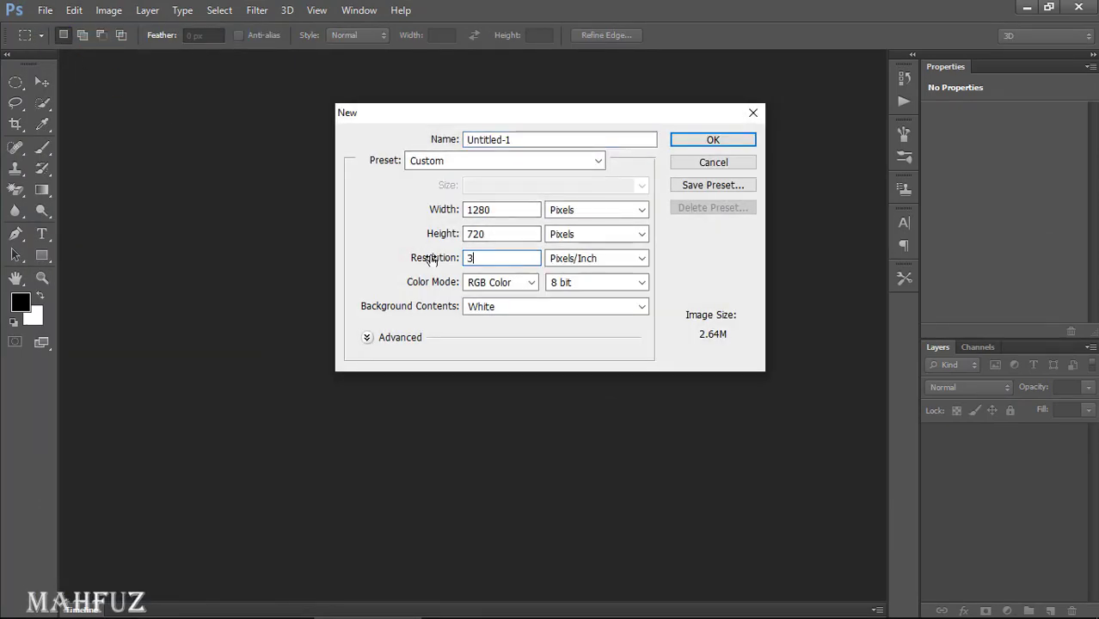
{"action": "left_click", "coordinate": [705, 140]}
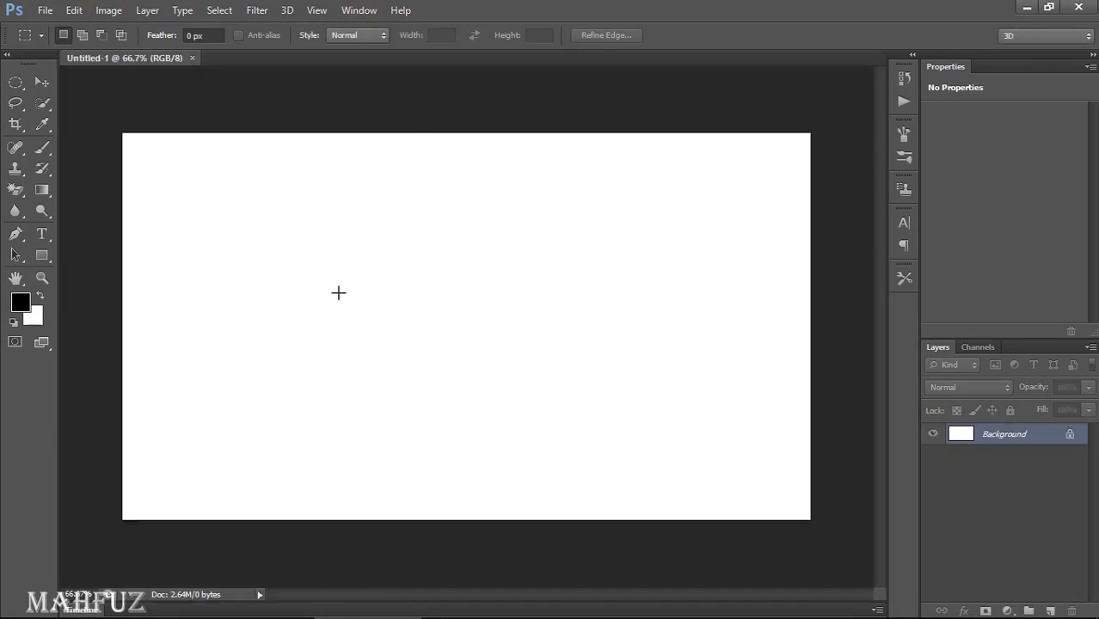
- Place the portrait photo beautiful-eyes-beautiful-woman-choker-2412691 (2) at full canvas height against the canvas's left edge
{"action": "left_click", "coordinate": [41, 255]}
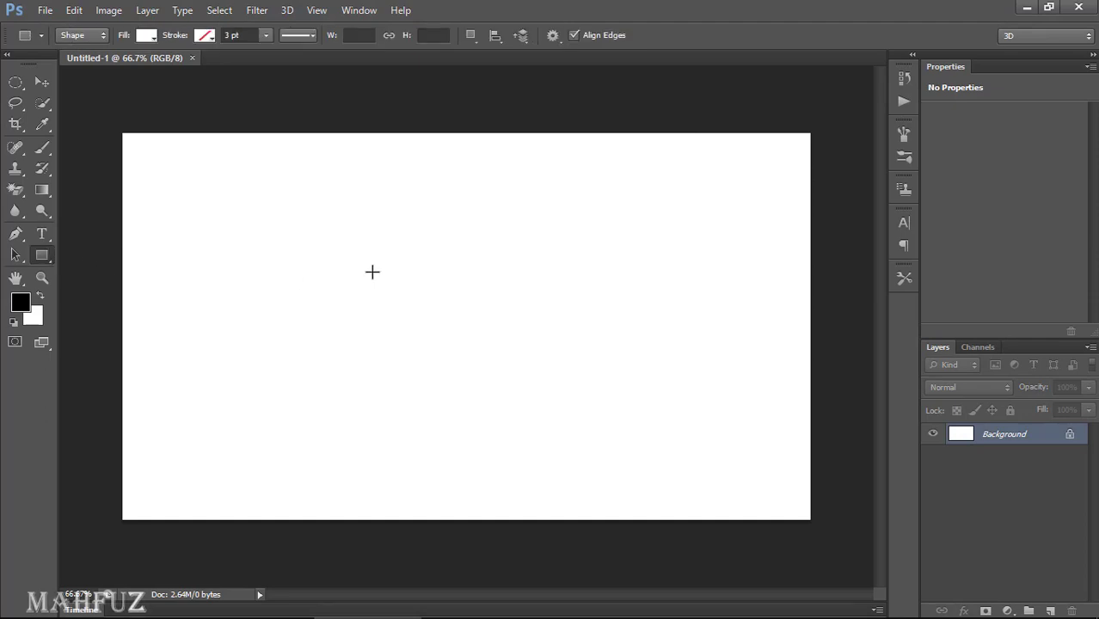
{"action": "left_click", "coordinate": [40, 11]}
{"action": "left_click", "coordinate": [91, 273]}
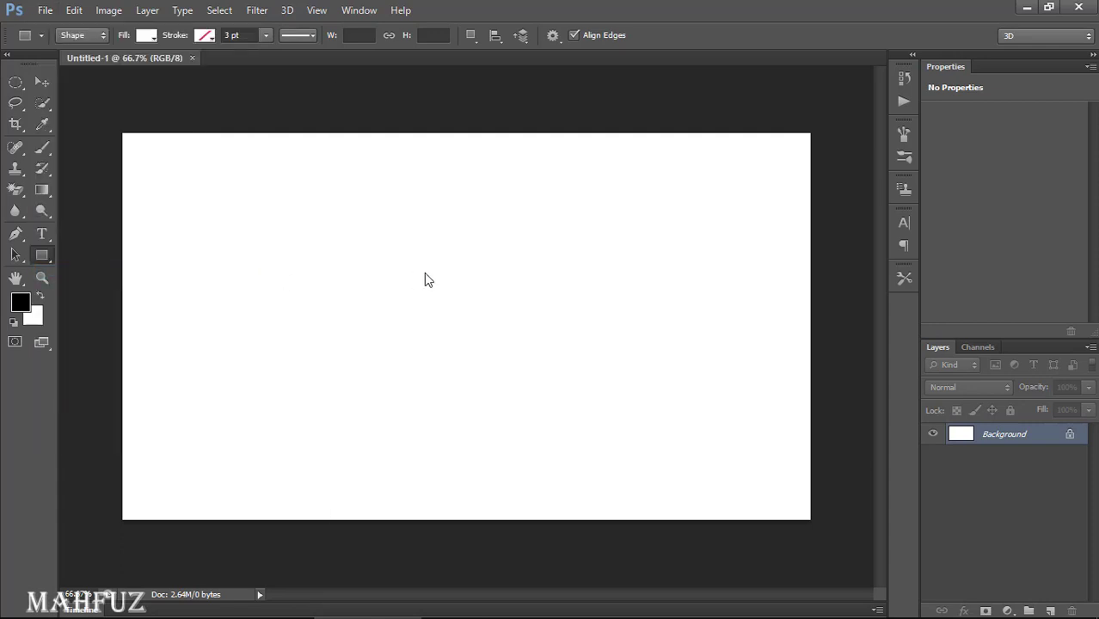
{"action": "left_click", "coordinate": [473, 235]}
{"action": "left_click", "coordinate": [756, 521]}
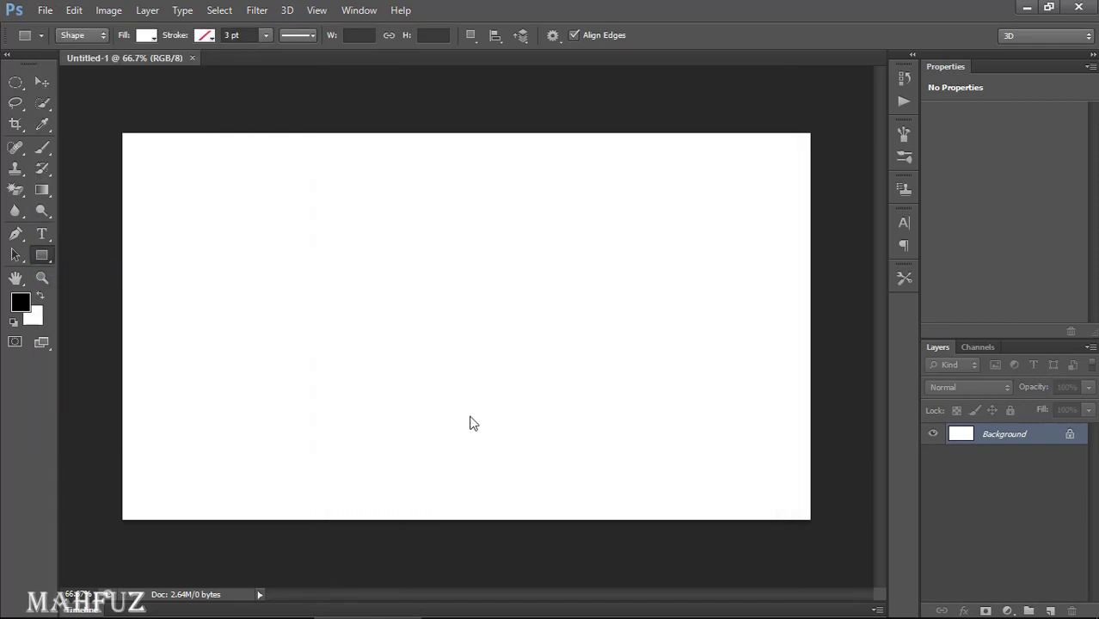
{"action": "left_click_drag", "start_coordinate": [513, 399], "coordinate": [333, 398]}
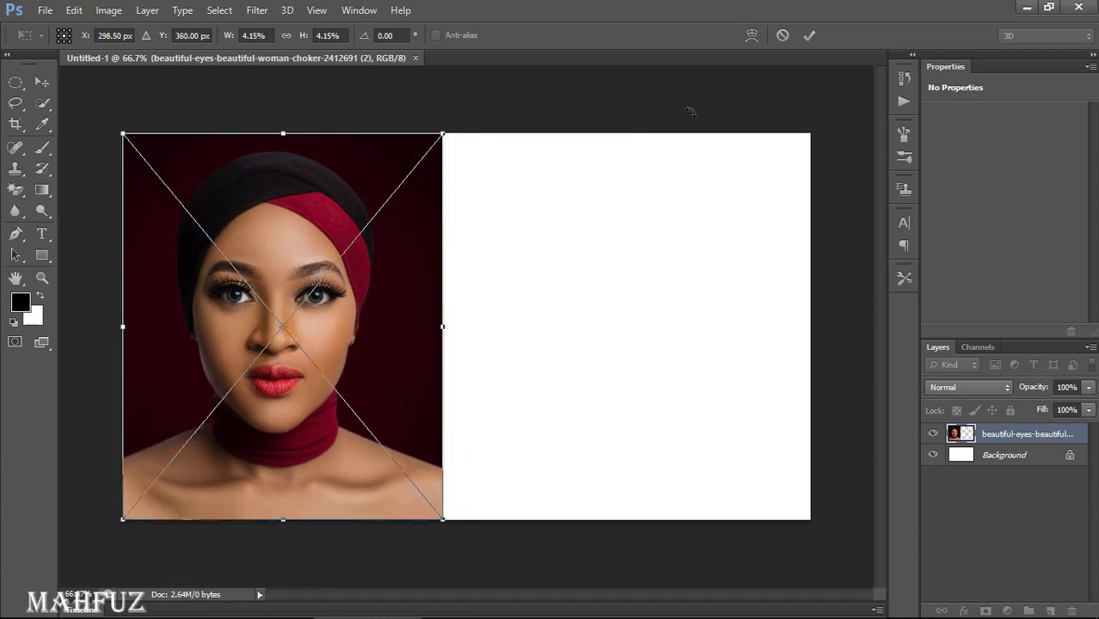
{"action": "key", "text": "u"}
{"action": "left_click", "coordinate": [809, 34]}
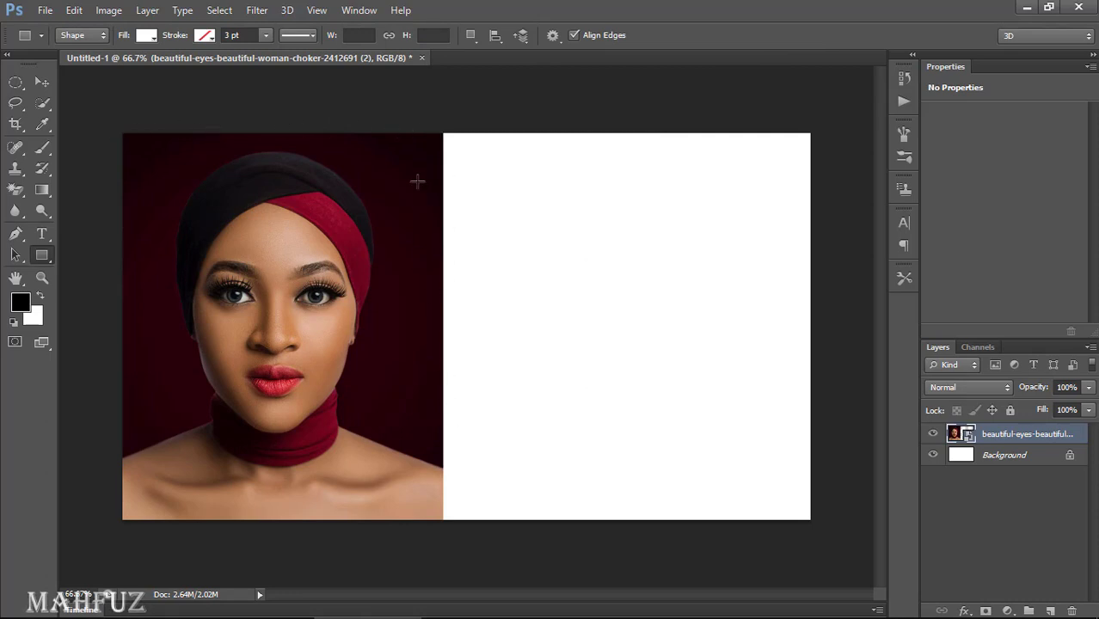
- Draw a circle shape about 522 px in diameter on the blank area beside the photo with the Ellipse tool
{"action": "left_click", "coordinate": [42, 256]}
{"action": "left_click", "coordinate": [105, 283]}
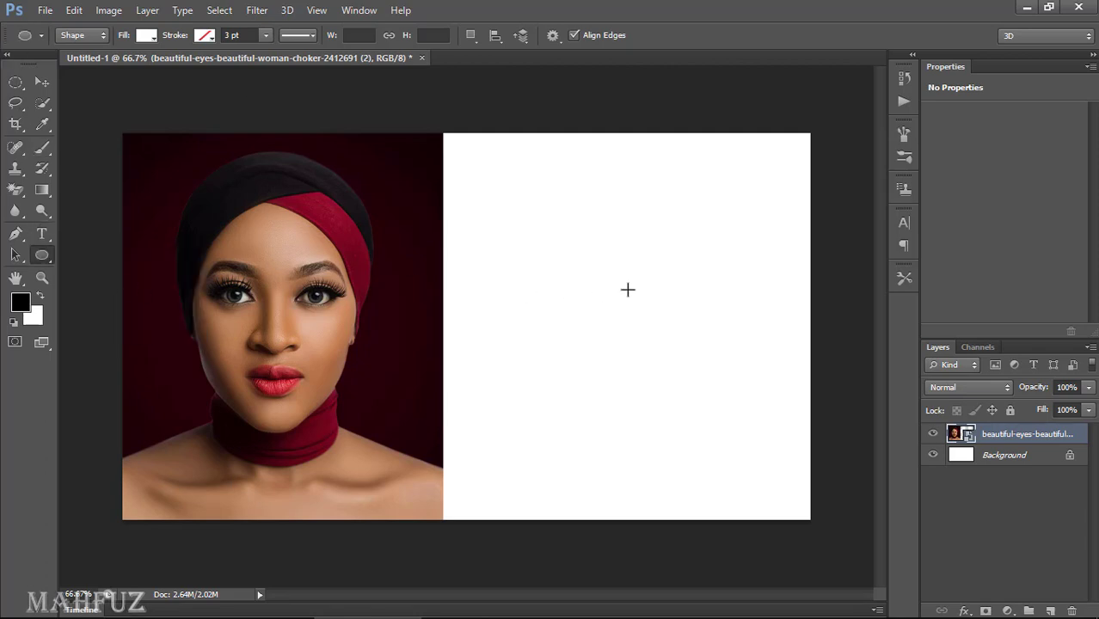
{"action": "left_click_drag", "start_coordinate": [591, 220], "coordinate": [774, 550]}
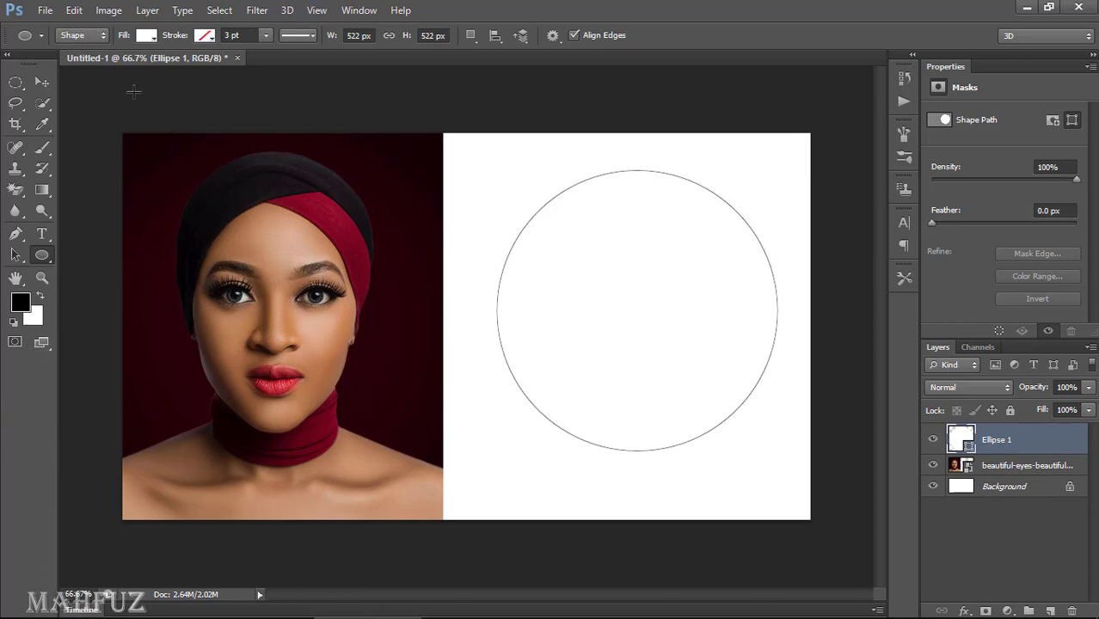
- Try several fill colours on the circle and set its fill to dark blue
{"action": "left_click", "coordinate": [140, 37]}
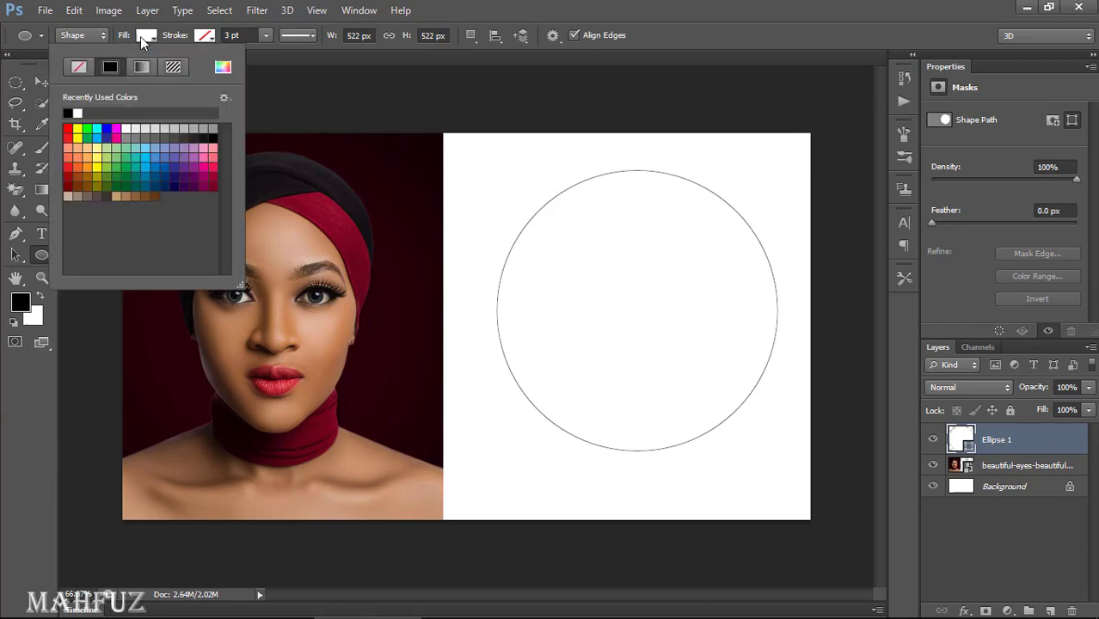
{"action": "left_click", "coordinate": [172, 165]}
{"action": "left_click", "coordinate": [191, 179]}
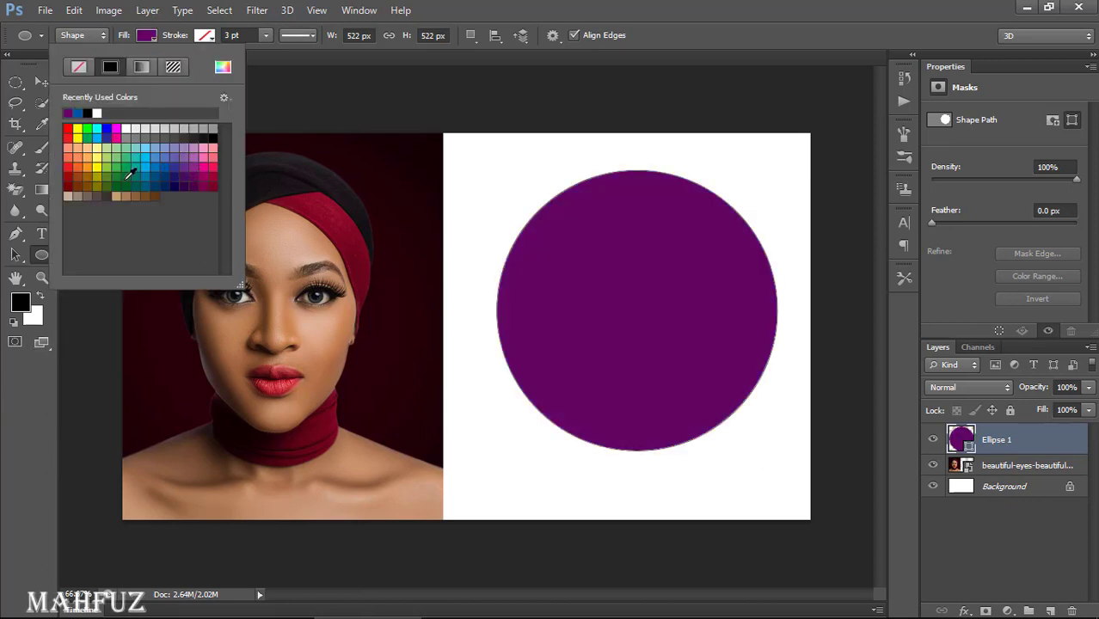
{"action": "left_click", "coordinate": [132, 176]}
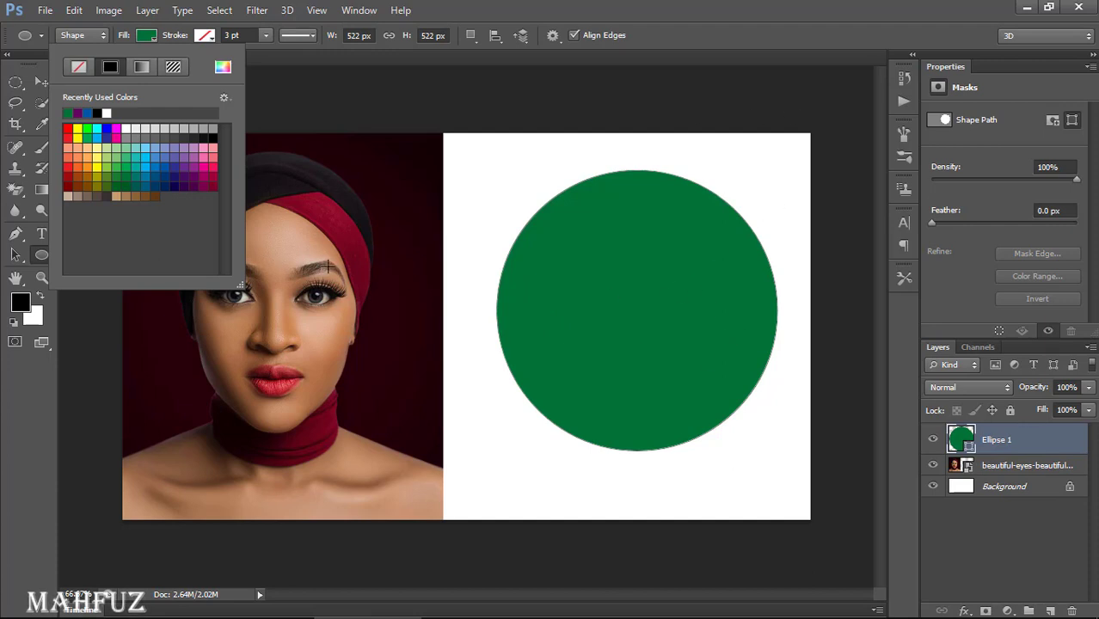
{"action": "left_click", "coordinate": [155, 177]}
{"action": "left_click", "coordinate": [165, 179]}
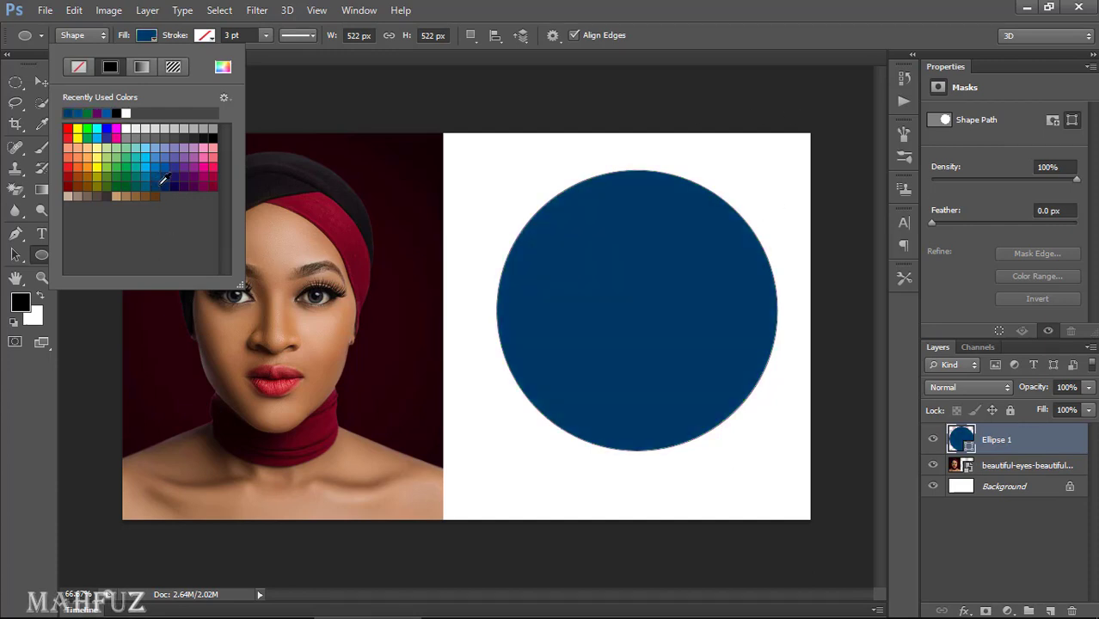
{"action": "left_click", "coordinate": [170, 38]}
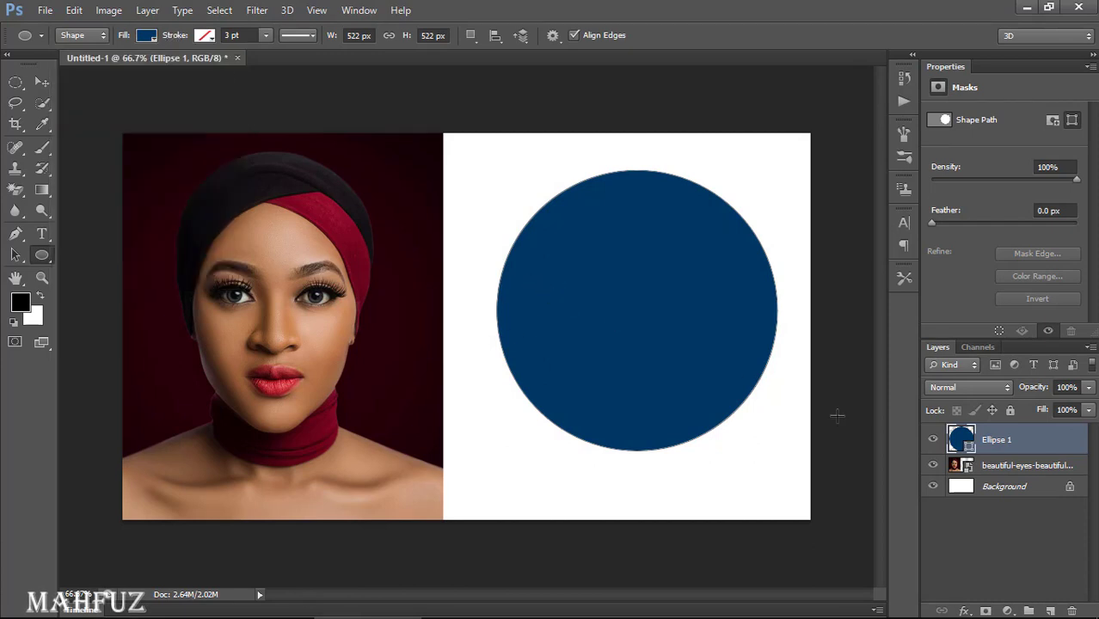
- Rename the circle's layer as object
{"action": "double_click", "coordinate": [1002, 439]}
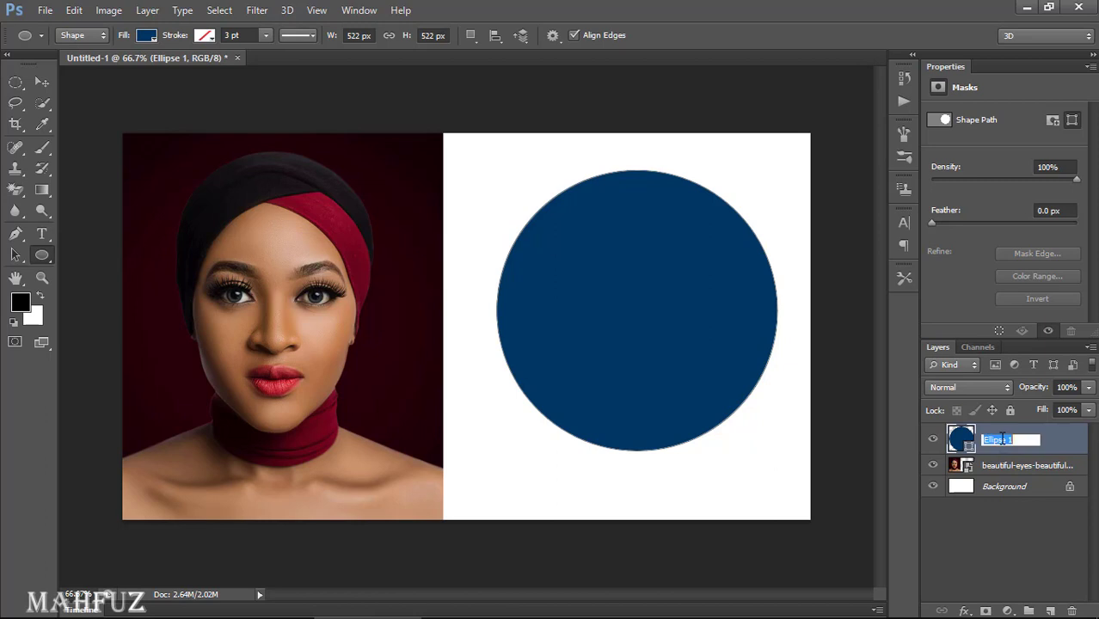
{"action": "type", "text": "c"}
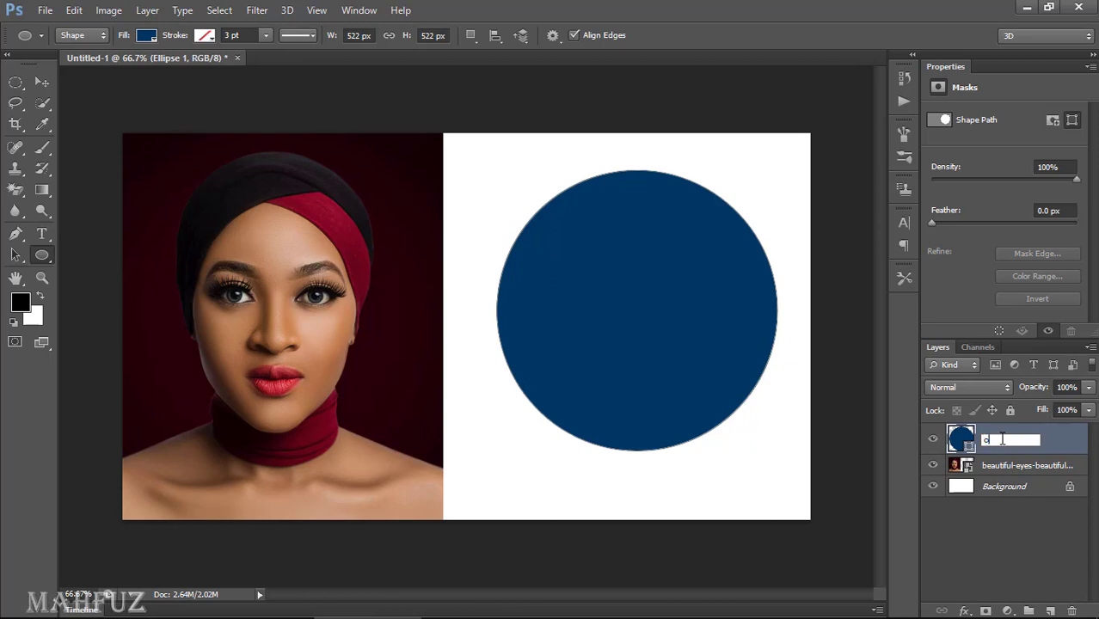
{"action": "type", "text": "ircle"}
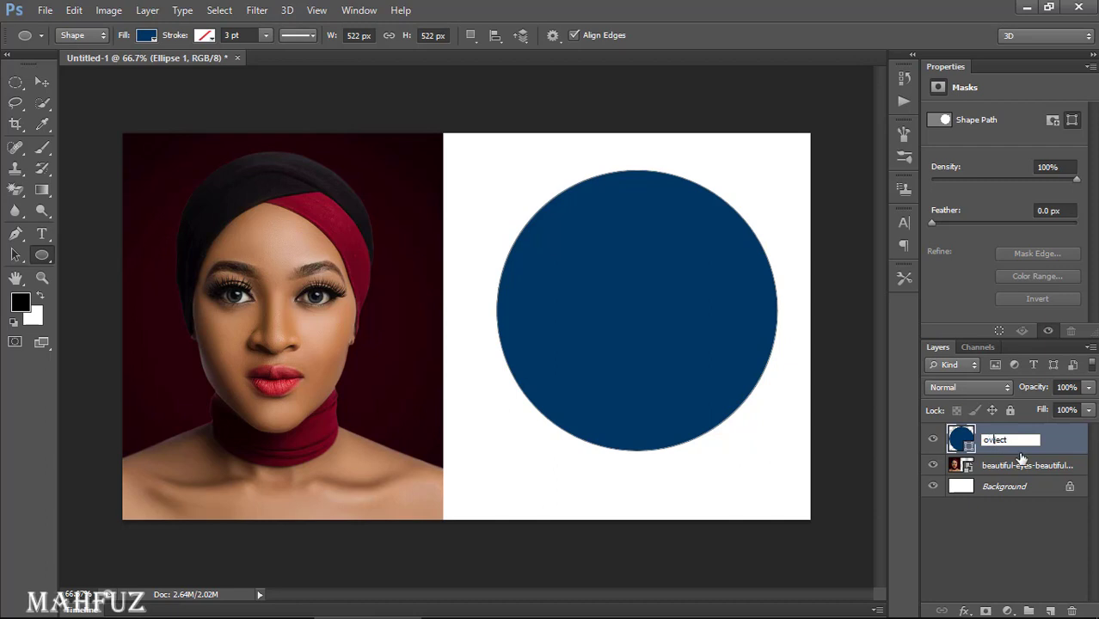
{"action": "key", "text": "Left"}
{"action": "key", "text": "Left"}
{"action": "key", "text": "Left"}
{"action": "key", "text": "Left"}
{"action": "key", "text": "BackSpace"}
{"action": "type", "text": "b"}
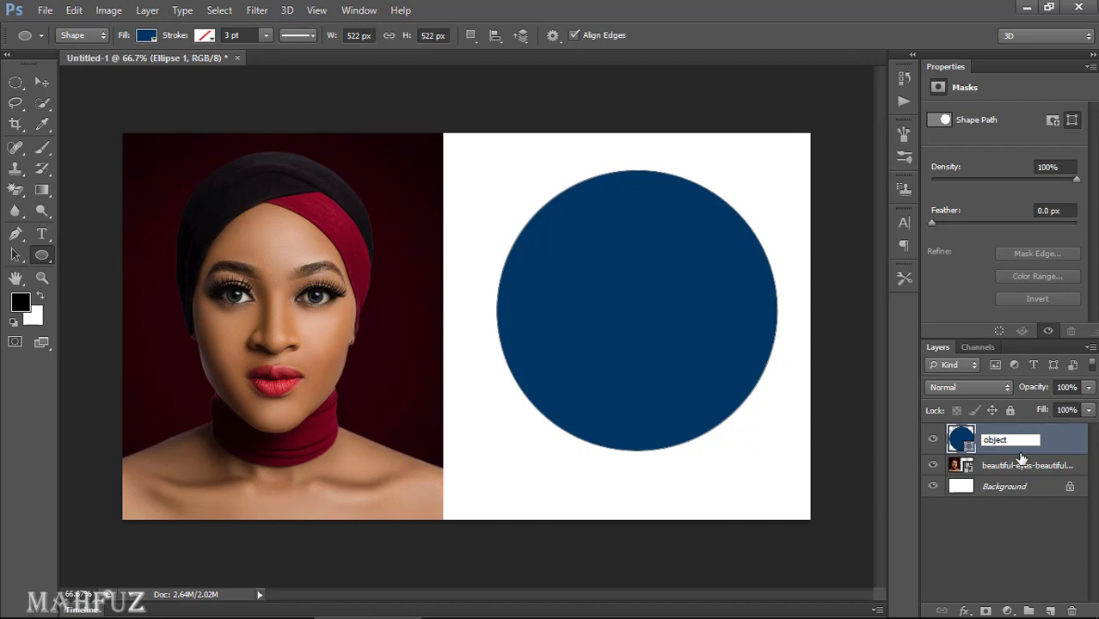
{"action": "key", "text": "Return"}
- Duplicate the portrait photo onto the circle and move the copy's layer above the object layer
{"action": "left_click", "coordinate": [1008, 469]}
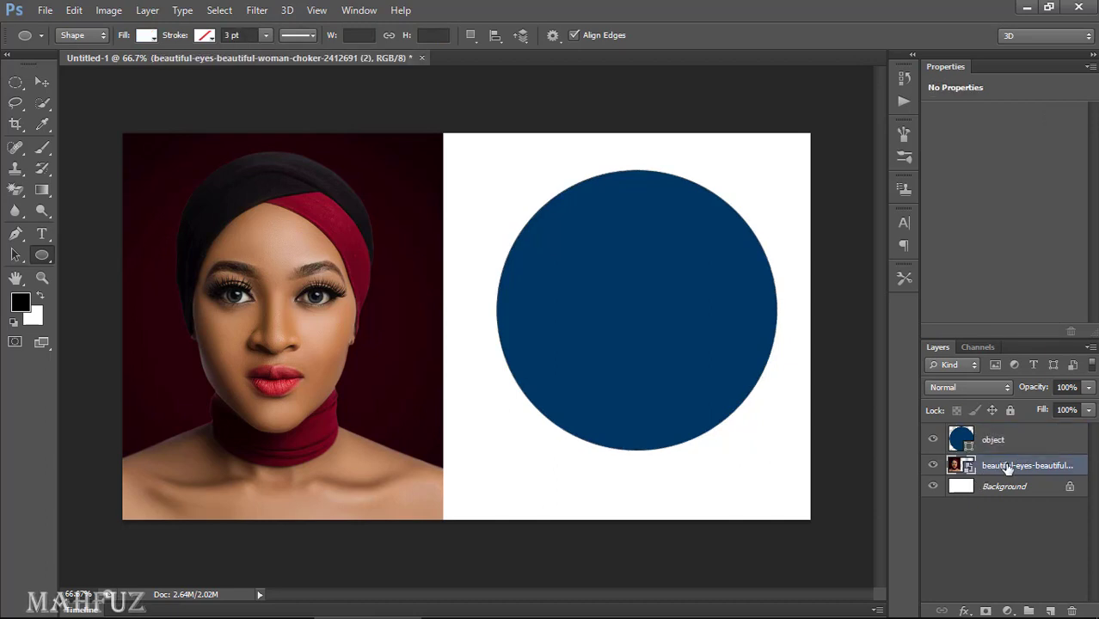
{"action": "left_click", "coordinate": [35, 80]}
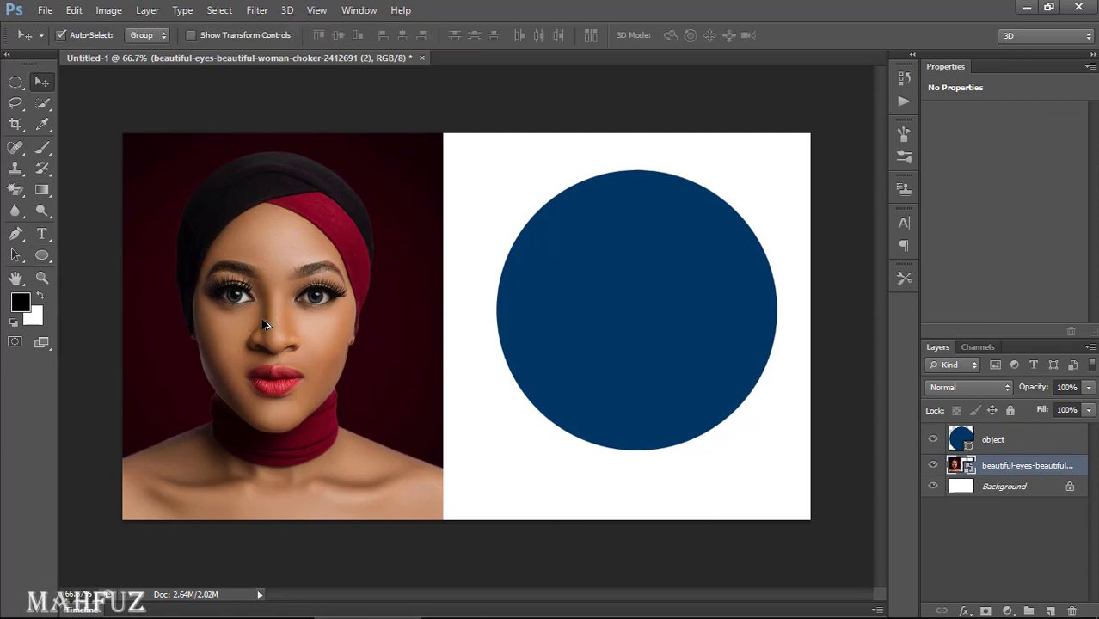
{"action": "left_click_drag", "start_coordinate": [252, 322], "coordinate": [607, 319]}
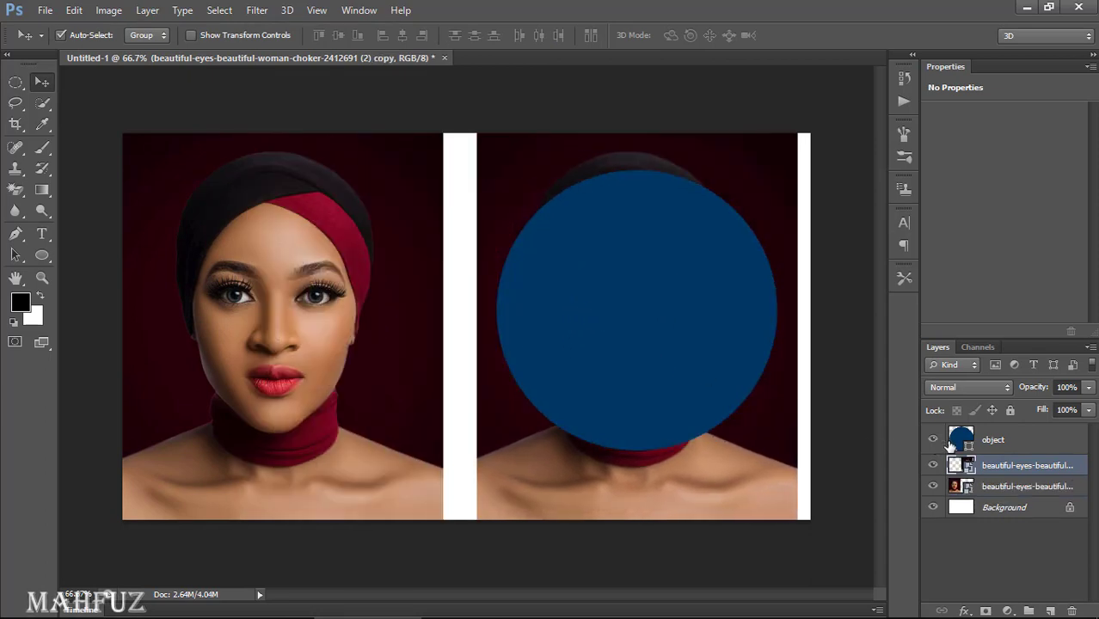
{"action": "left_click_drag", "start_coordinate": [1025, 468], "coordinate": [1018, 430]}
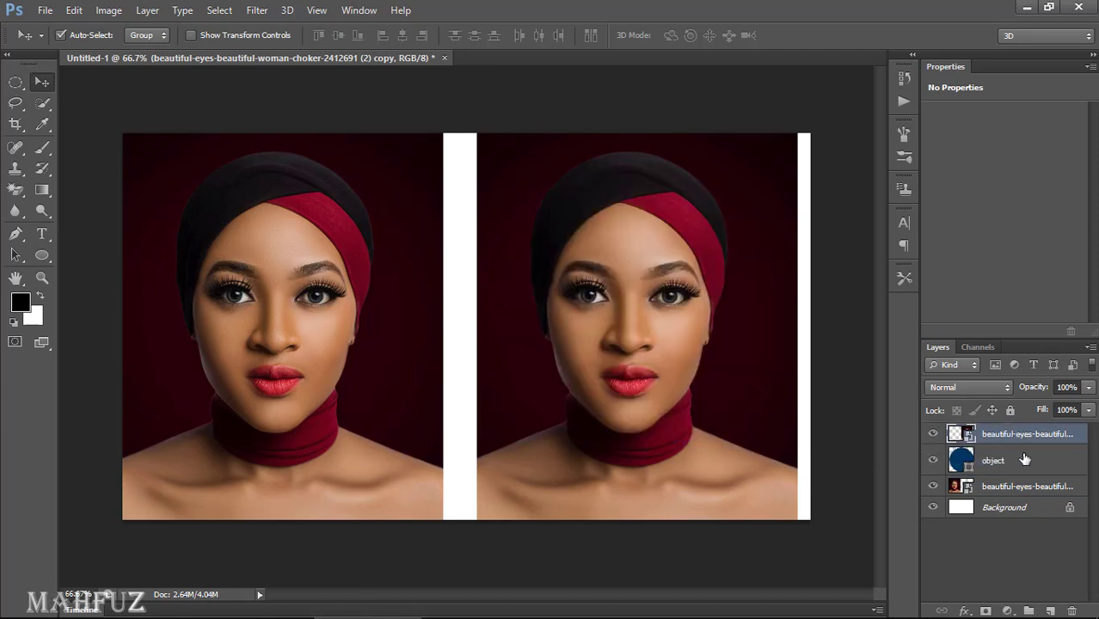
- Lower the photo copy's opacity to 45% and shift the copy to the canvas's right edge
{"action": "left_click", "coordinate": [1089, 411]}
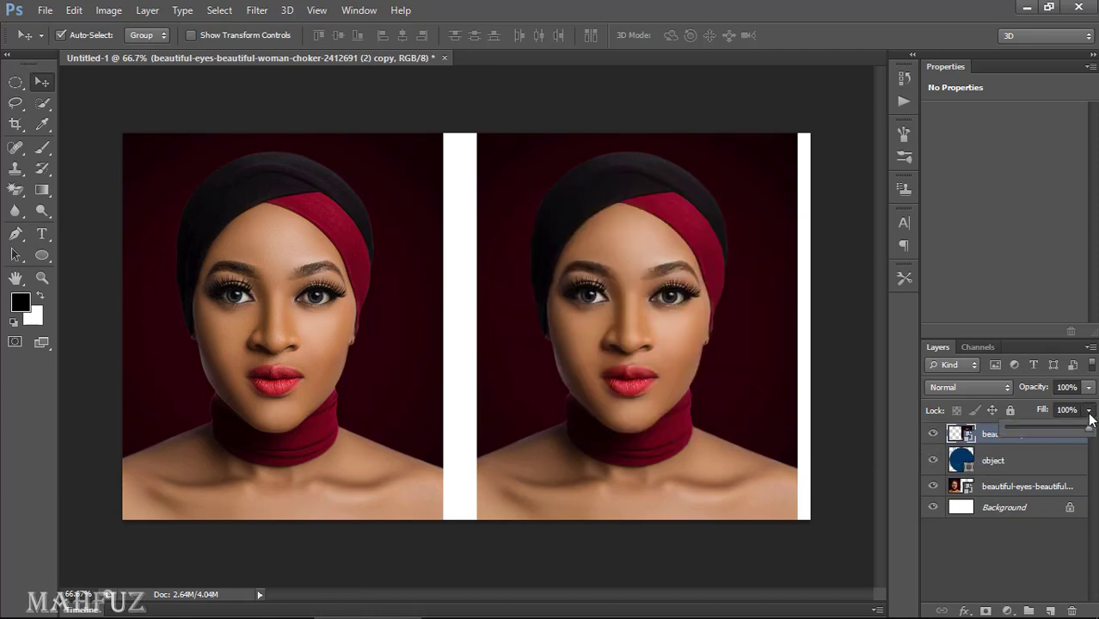
{"action": "left_click", "coordinate": [1088, 413]}
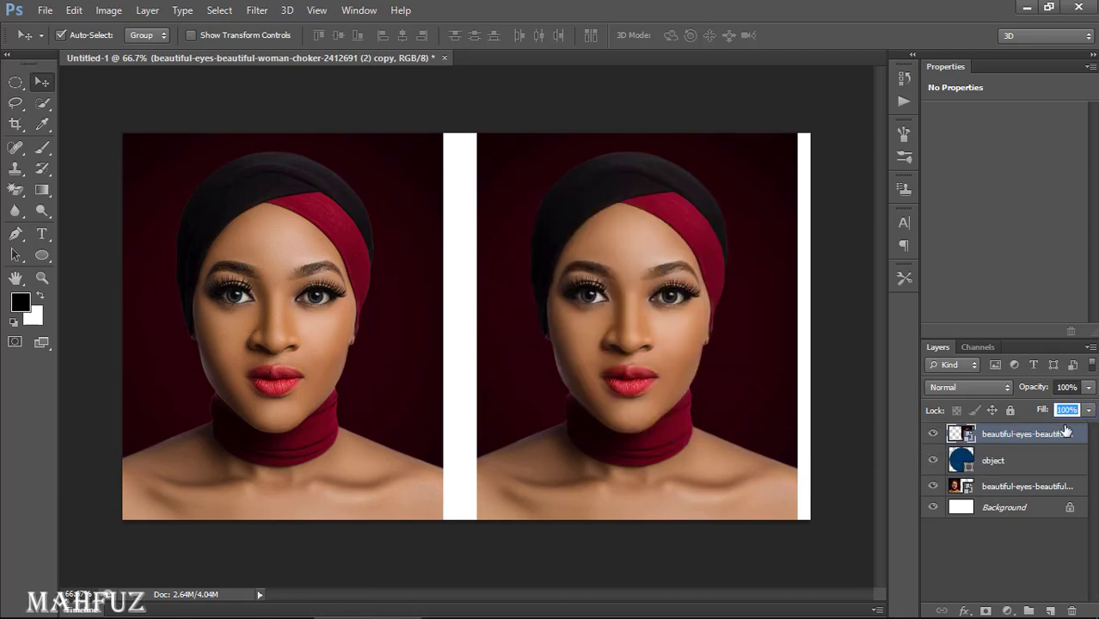
{"action": "left_click", "coordinate": [1088, 411]}
{"action": "left_click_drag", "start_coordinate": [1065, 408], "coordinate": [1041, 404]}
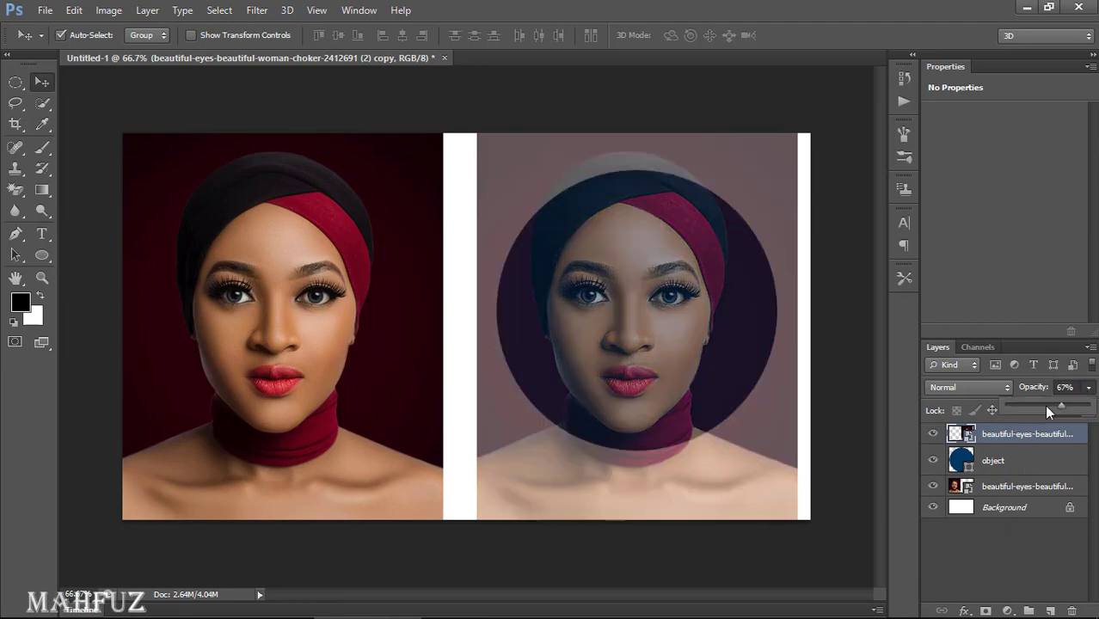
{"action": "left_click_drag", "start_coordinate": [755, 457], "coordinate": [763, 458]}
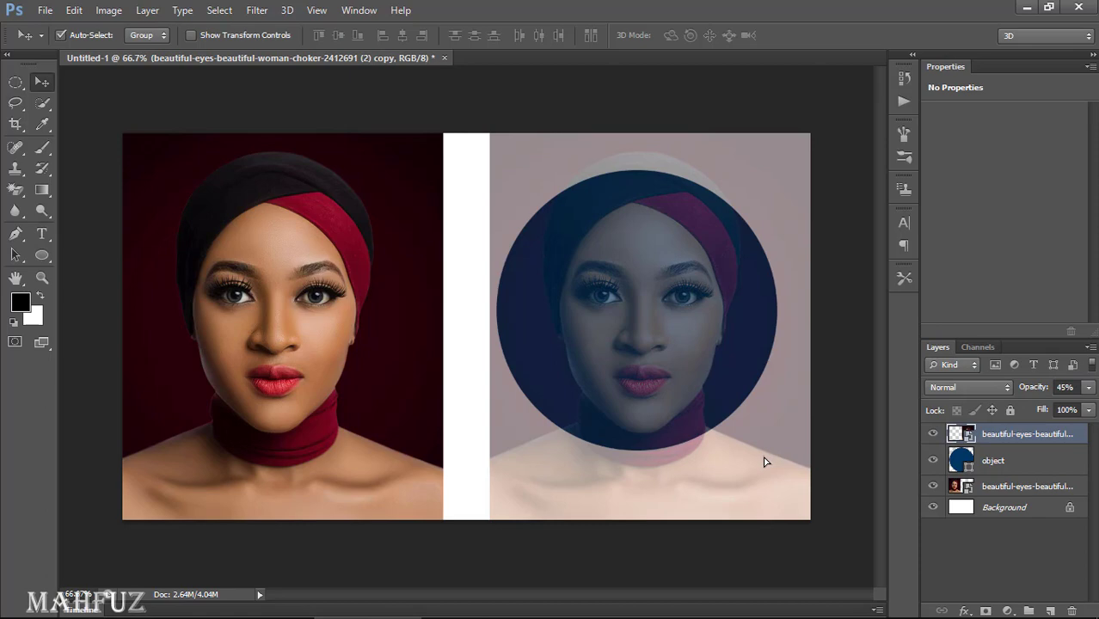
- Scale the photo copy to 3.63% so it matches the circle's width, and set its opacity to 100%
{"action": "key", "text": "ctrl+t"}
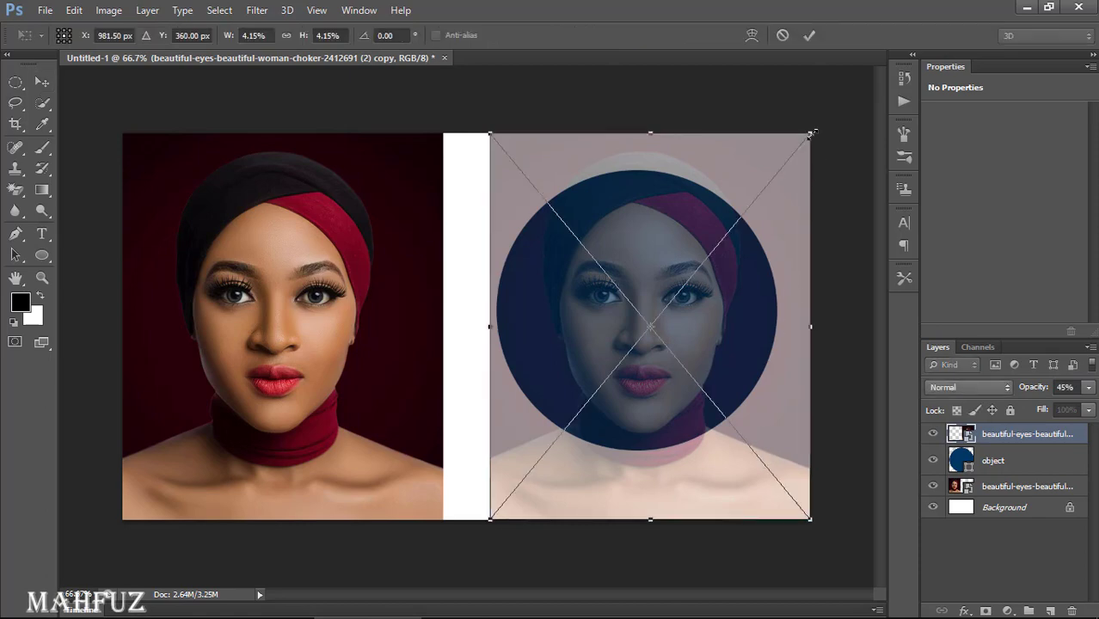
{"action": "left_click_drag", "start_coordinate": [812, 134], "coordinate": [785, 164]}
{"action": "left_click_drag", "start_coordinate": [775, 274], "coordinate": [769, 274]}
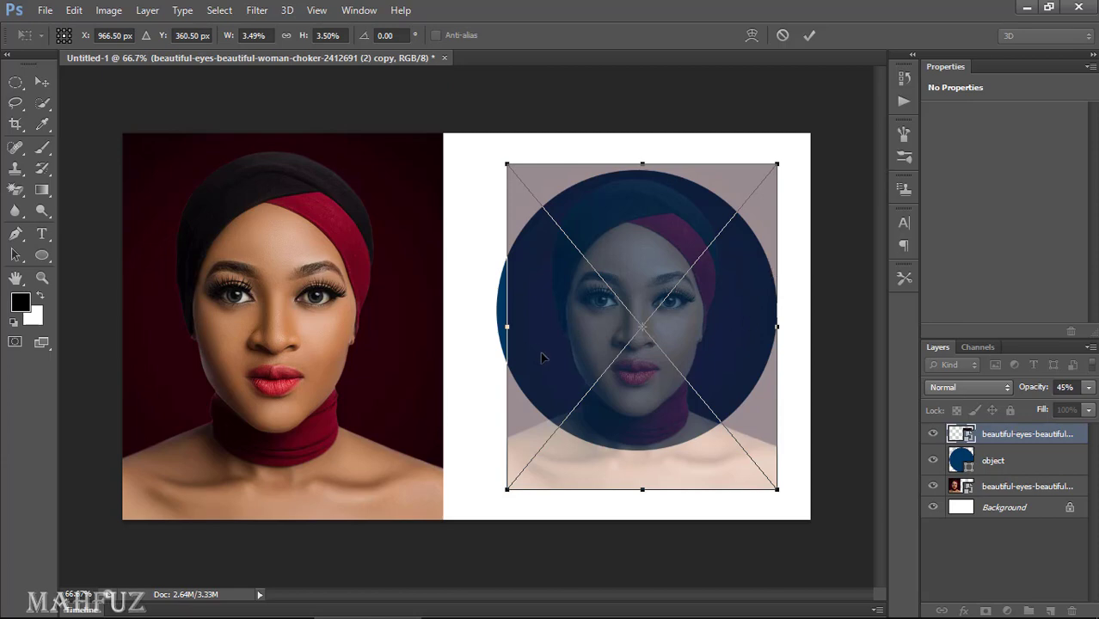
{"action": "left_click_drag", "start_coordinate": [540, 358], "coordinate": [532, 354]}
{"action": "left_click_drag", "start_coordinate": [767, 489], "coordinate": [761, 465]}
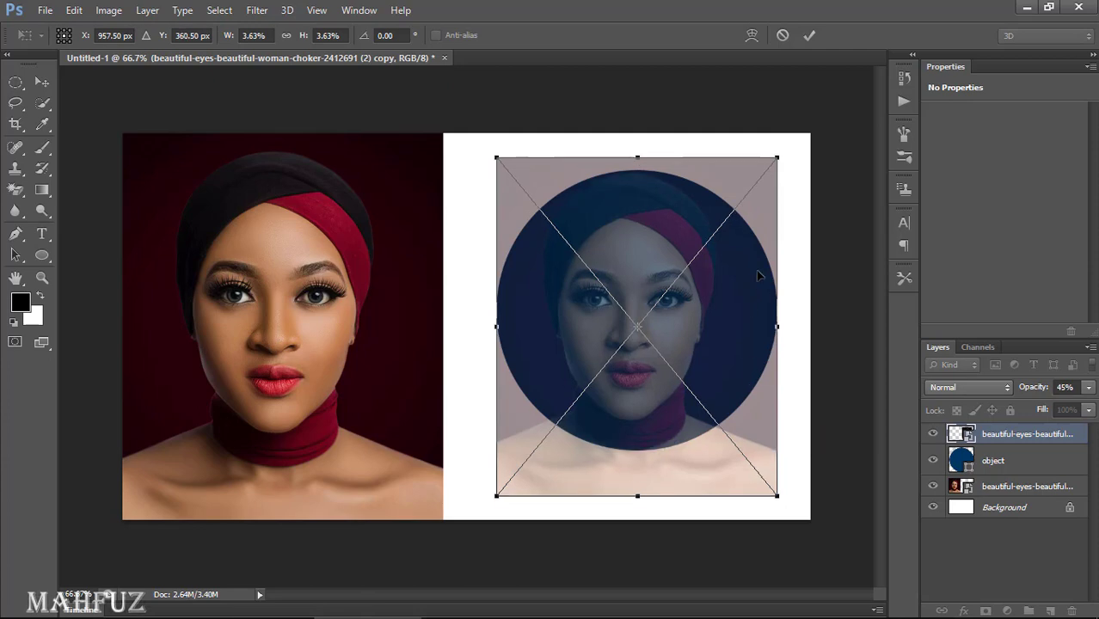
{"action": "left_click", "coordinate": [808, 36]}
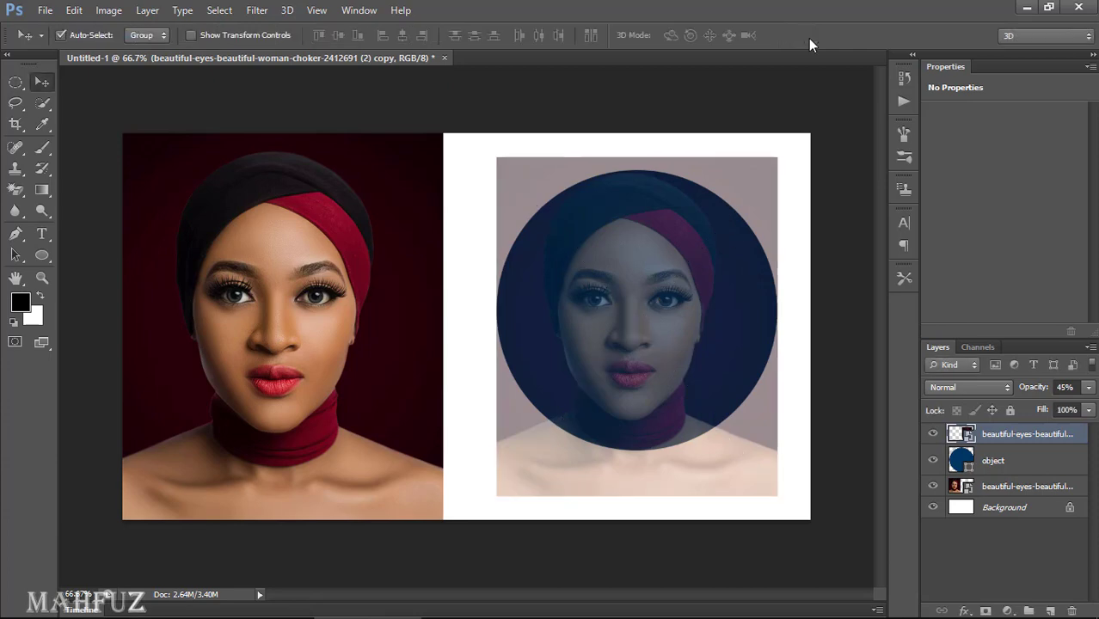
{"action": "left_click", "coordinate": [1089, 387]}
{"action": "left_click_drag", "start_coordinate": [1072, 405], "coordinate": [1091, 410]}
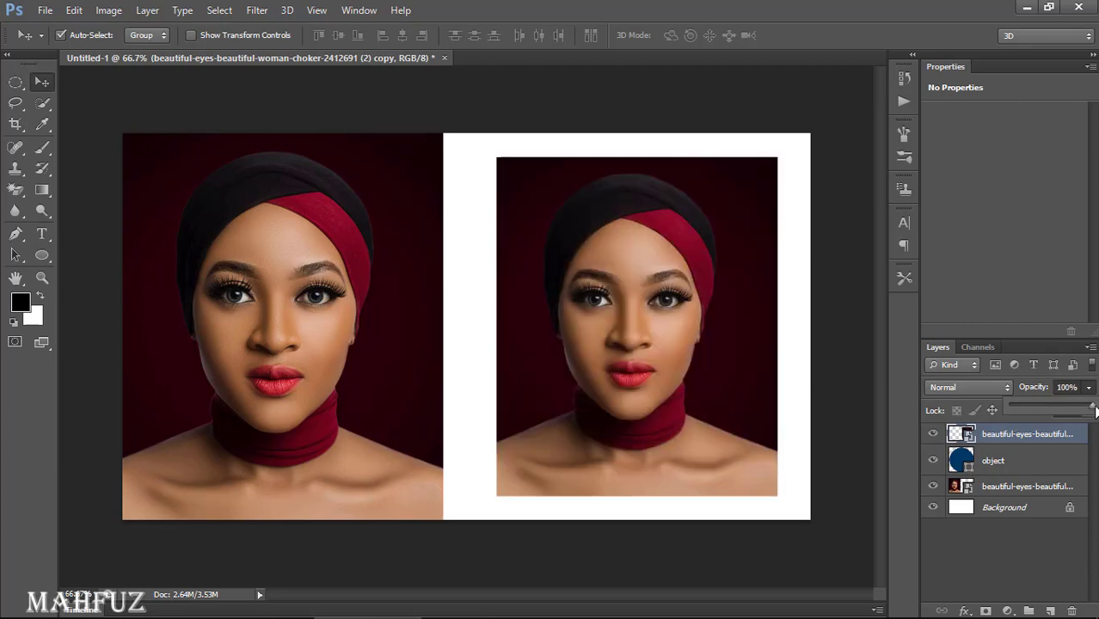
- Create a clipping mask from the photo copy onto the object layer, and release it again
{"action": "left_click", "coordinate": [1045, 437]}
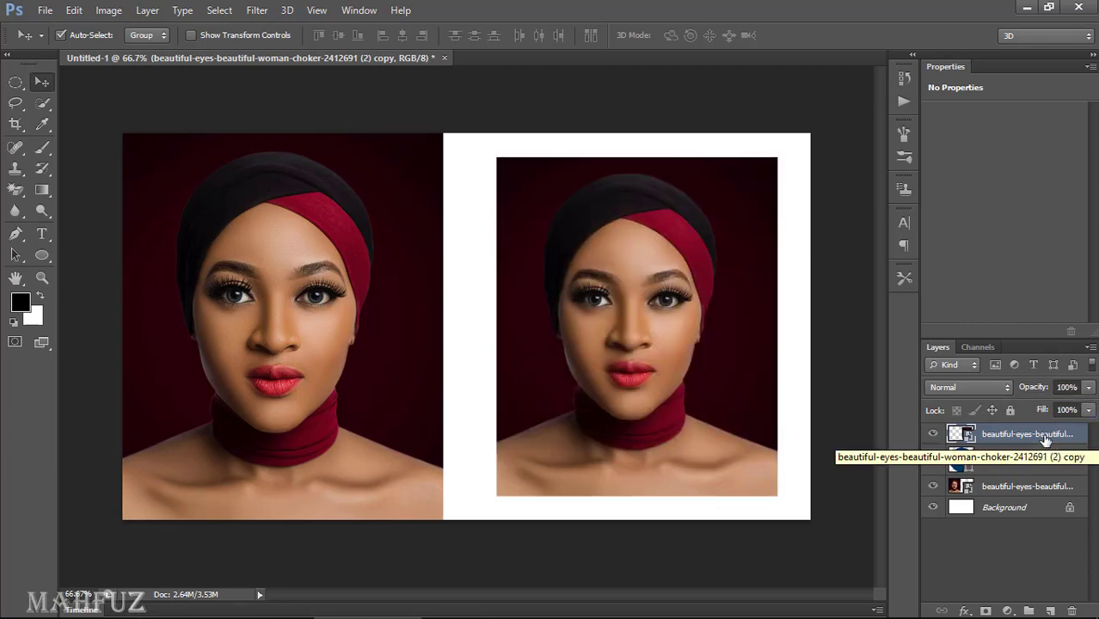
{"action": "right_click", "coordinate": [1045, 439]}
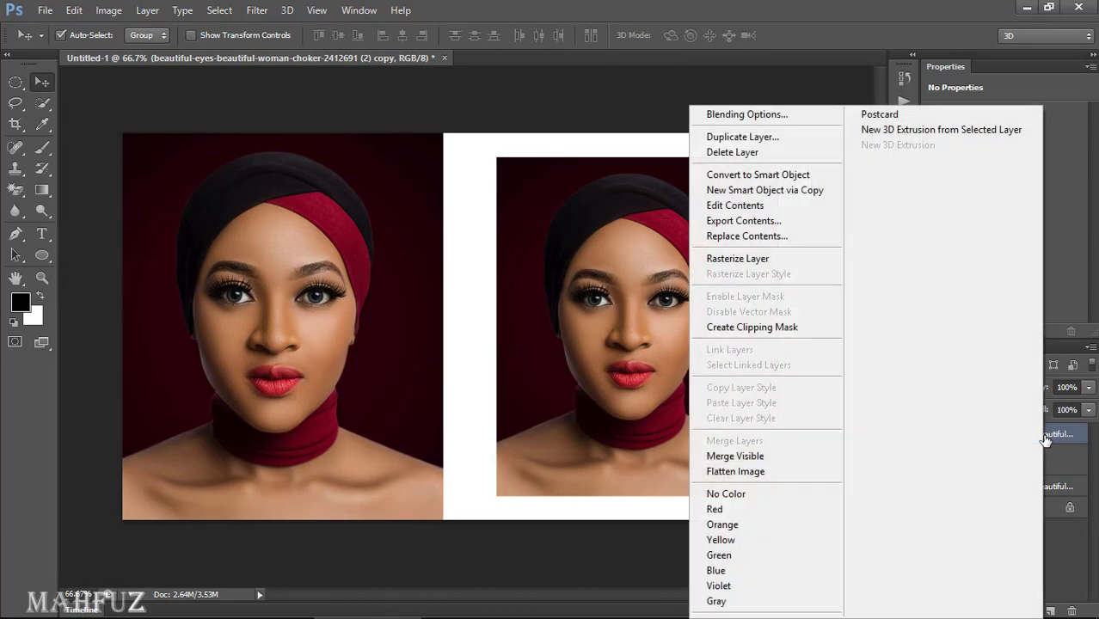
{"action": "left_click", "coordinate": [739, 330]}
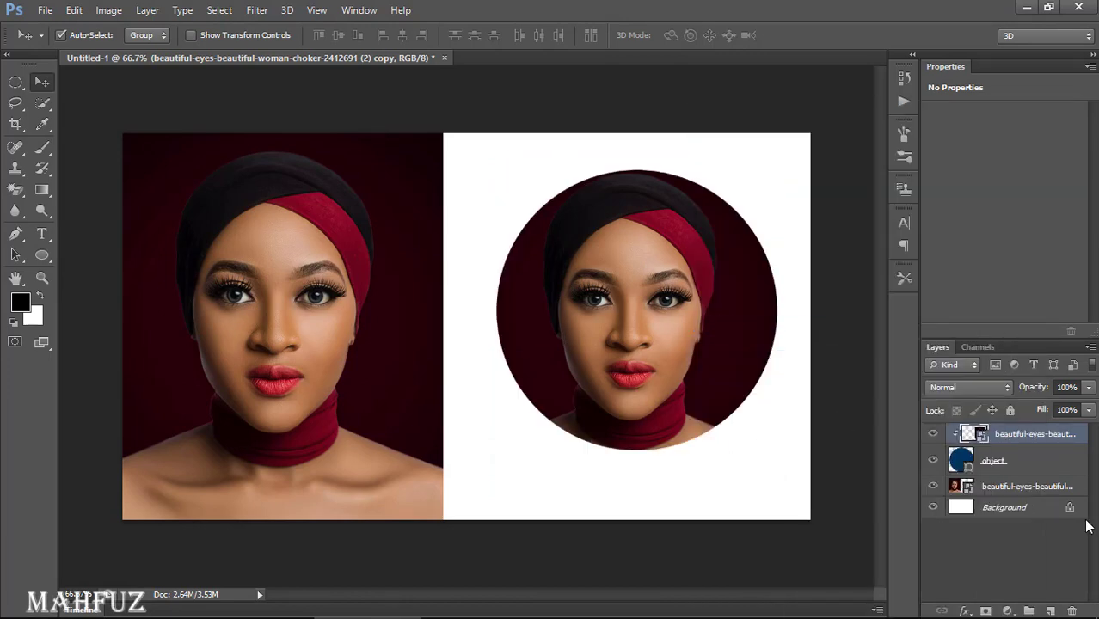
{"action": "key", "text": "ctrl+alt+g"}
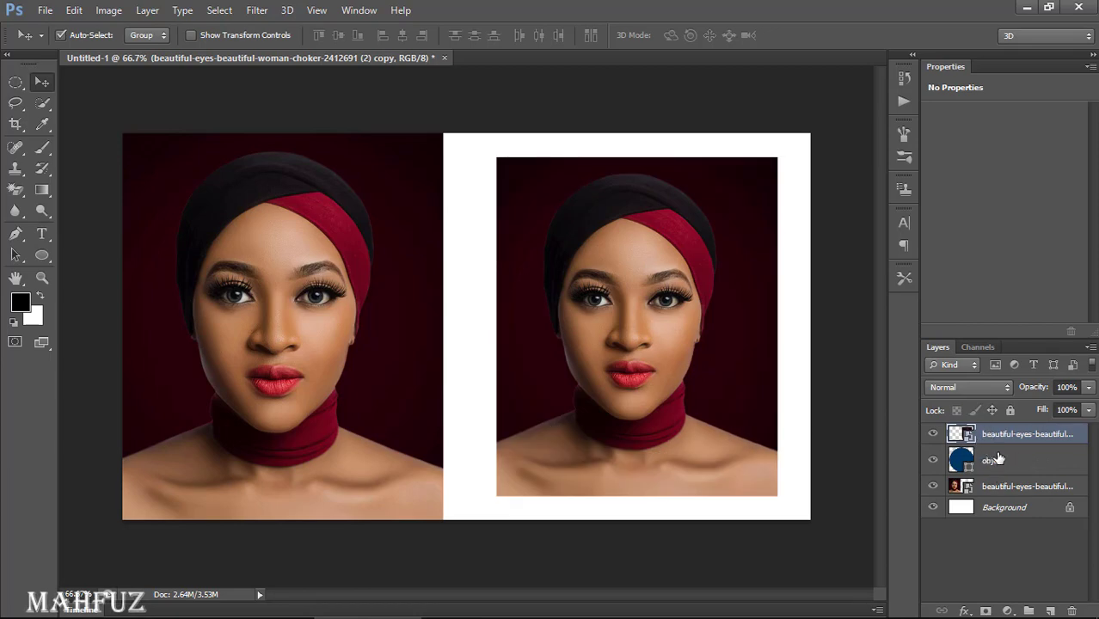
- Clip the photo copy to the object layer and toggle the circle's visibility off and on to check the mask
{"action": "key", "text": "alt"}
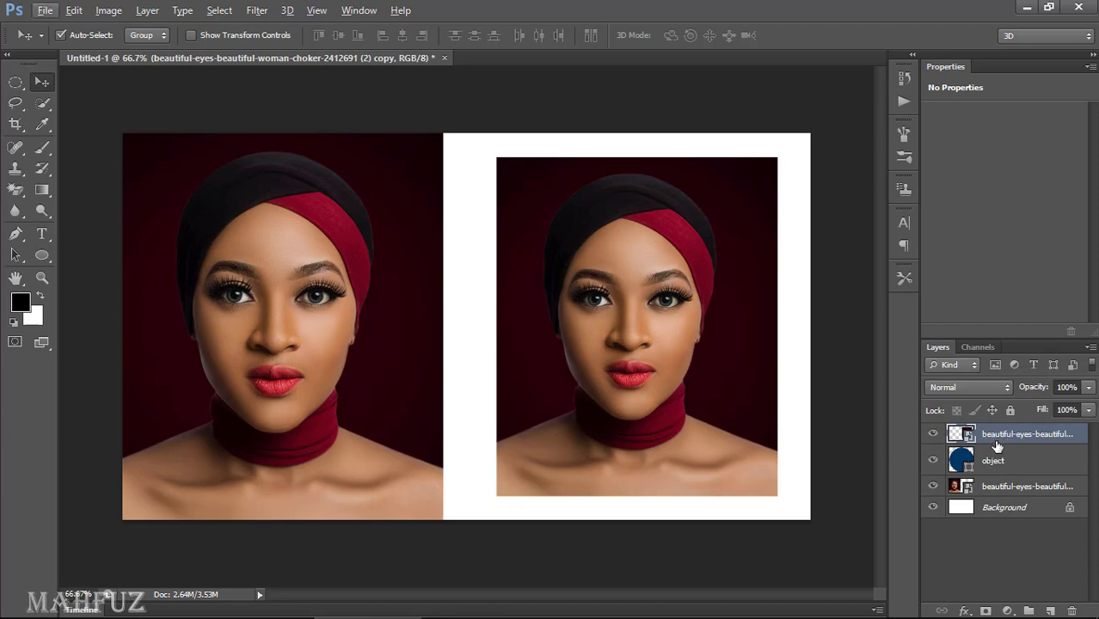
{"action": "key", "text": "alt"}
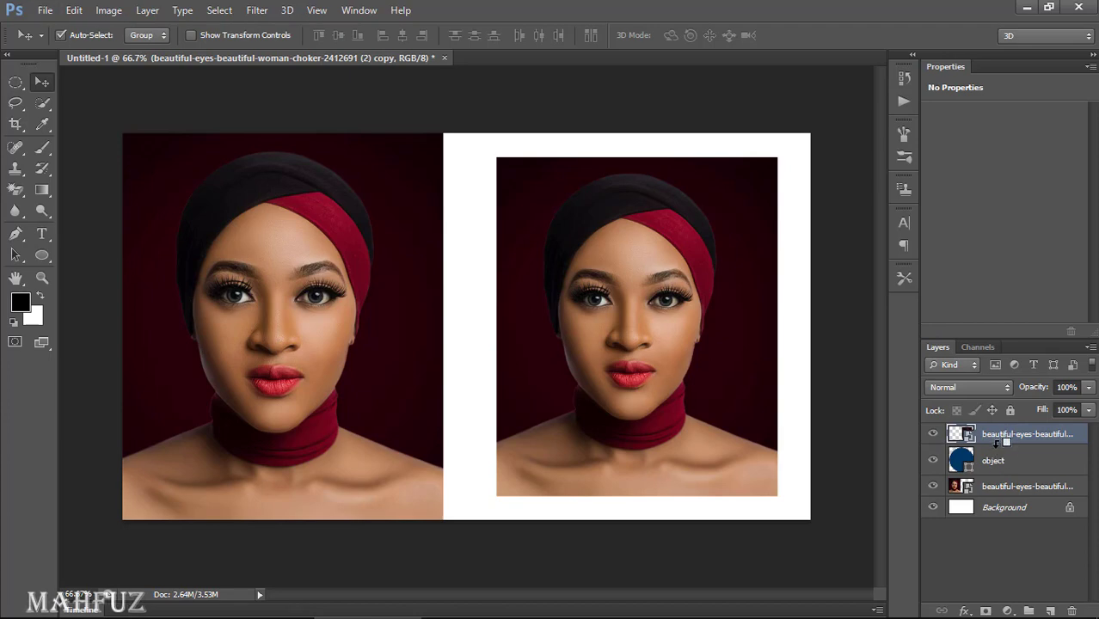
{"action": "left_click", "coordinate": [999, 442], "text": "alt"}
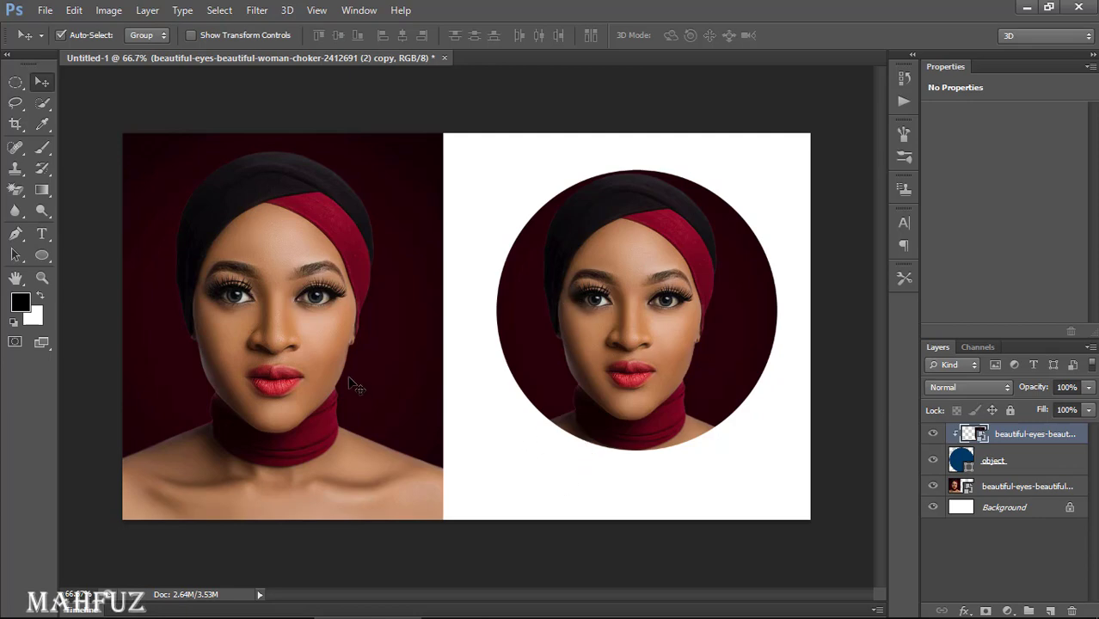
{"action": "scroll", "coordinate": [355, 387], "scroll_direction": "down", "scroll_amount": 3}
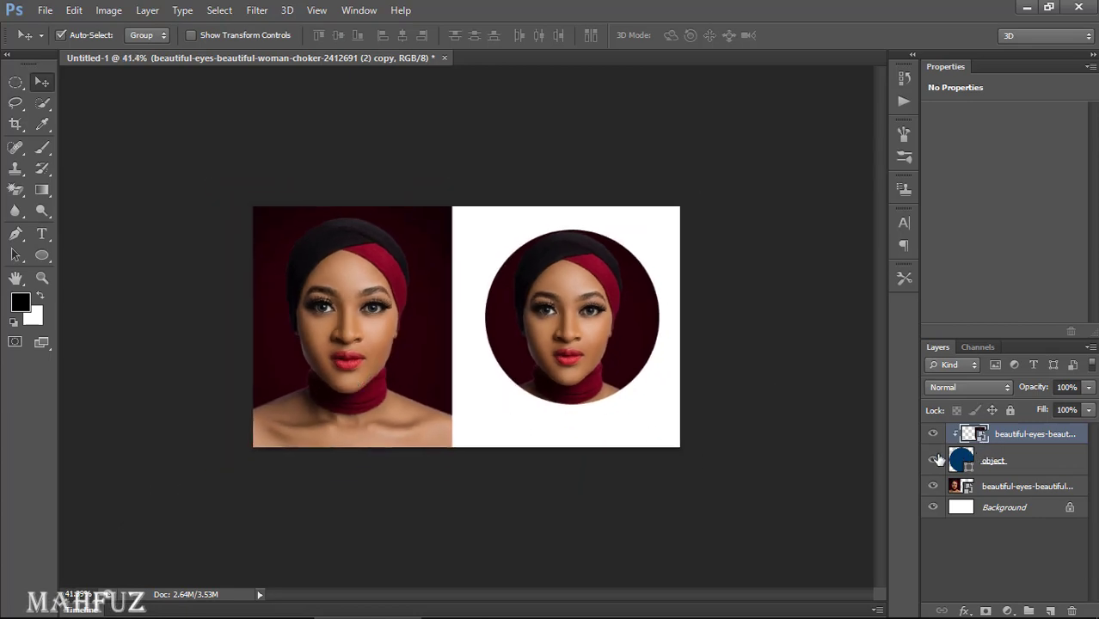
{"action": "left_click", "coordinate": [932, 461]}
{"action": "left_click", "coordinate": [932, 461]}
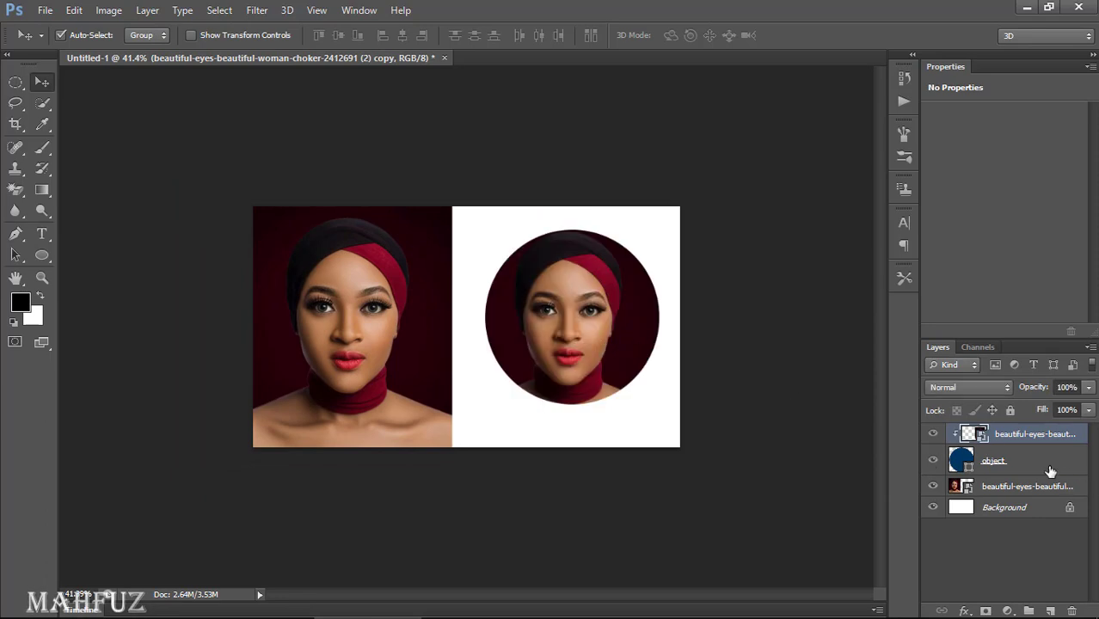
- Move the clipped photo copy up inside the circle to Y 330.50 px, keeping its 3.63% scale
{"action": "left_click", "coordinate": [996, 462]}
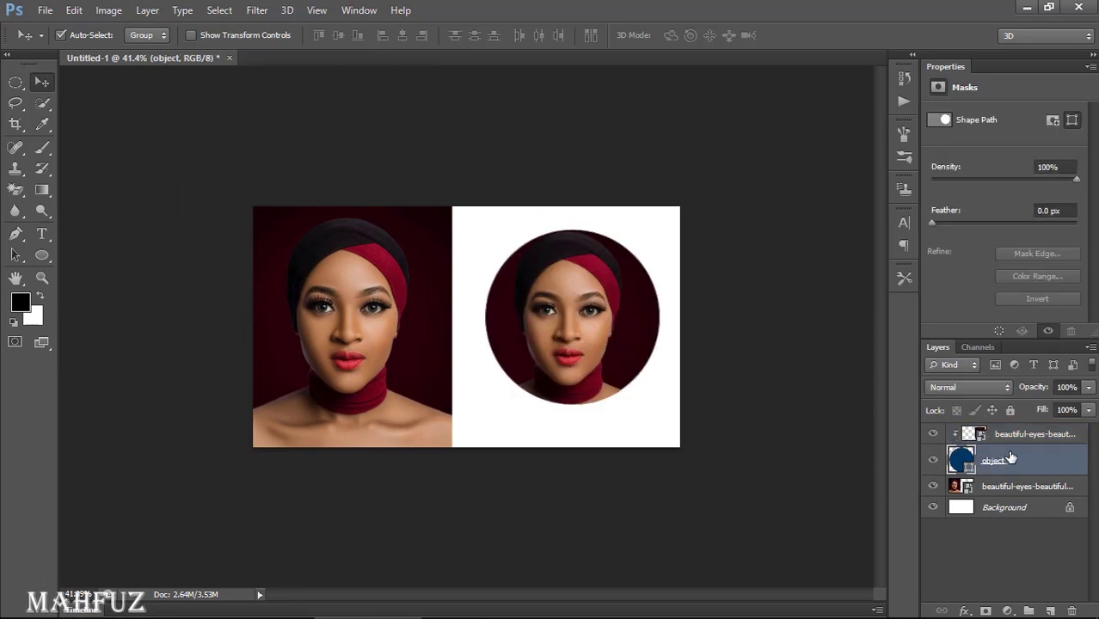
{"action": "left_click", "coordinate": [1017, 436]}
{"action": "left_click", "coordinate": [1022, 458]}
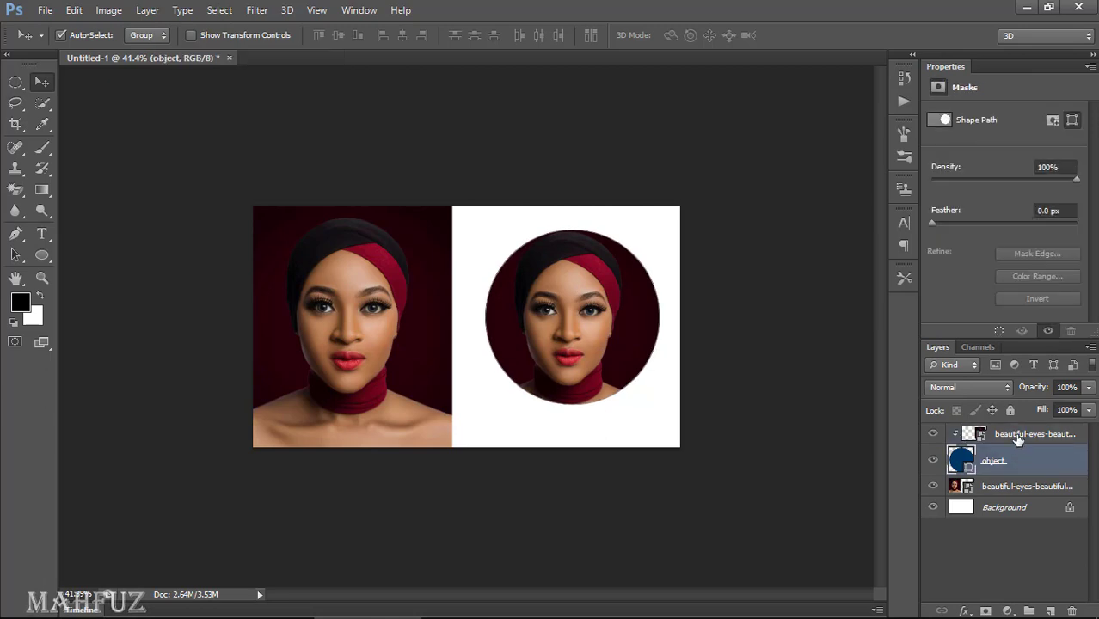
{"action": "left_click", "coordinate": [1019, 436]}
{"action": "key", "text": "ctrl+t"}
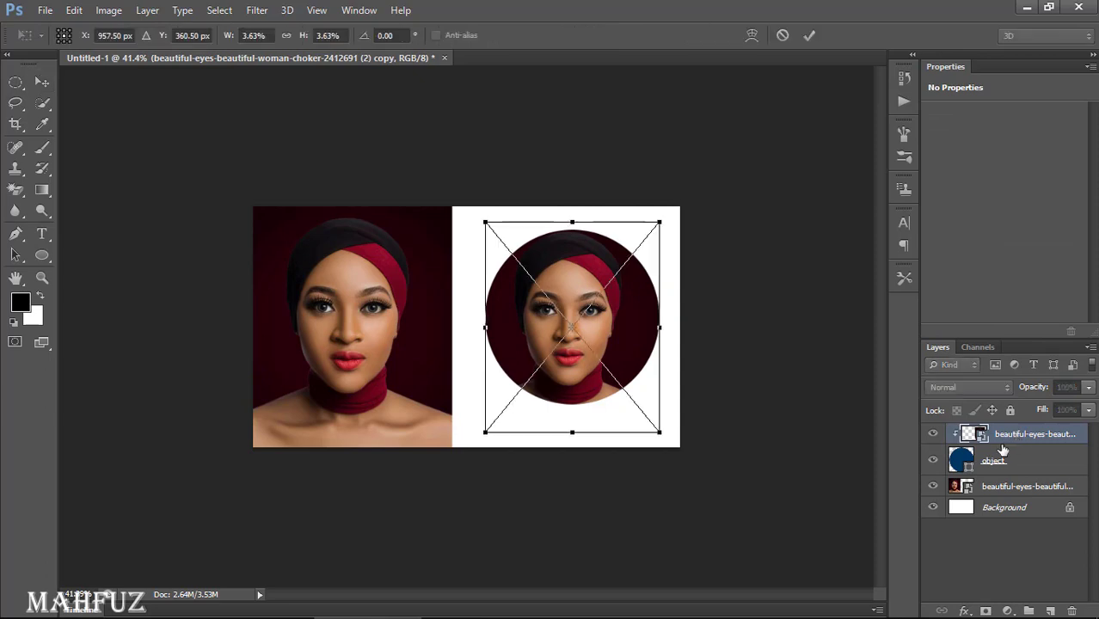
{"action": "left_click_drag", "start_coordinate": [586, 368], "coordinate": [579, 327]}
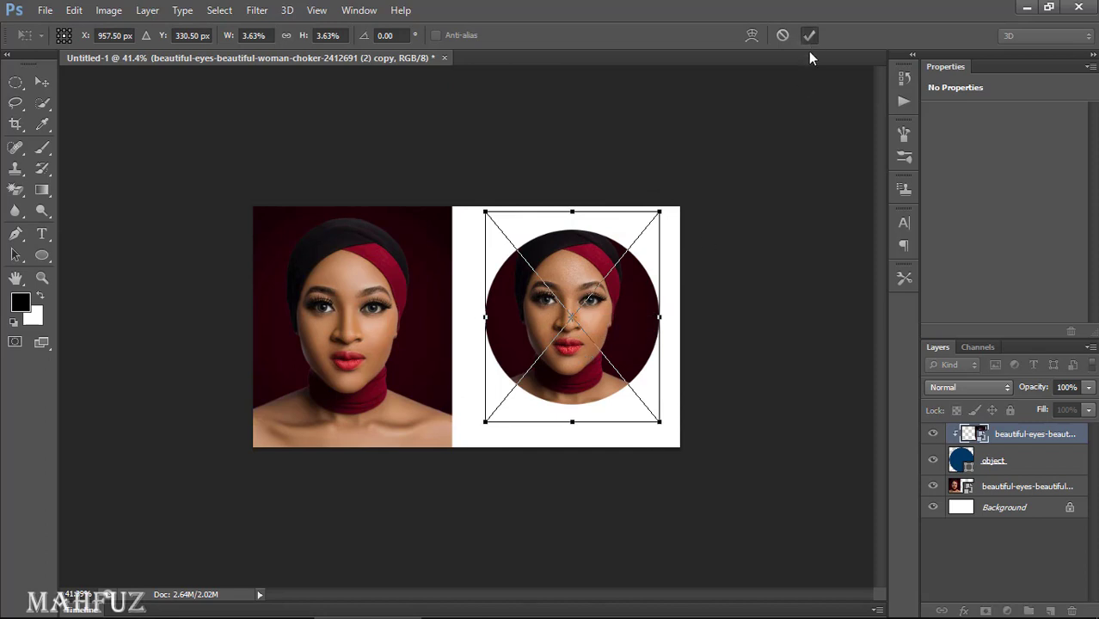
{"action": "left_click", "coordinate": [809, 35]}
- Shift the circle on the object layer slightly beneath the clipped photo
{"action": "left_click", "coordinate": [1031, 461]}
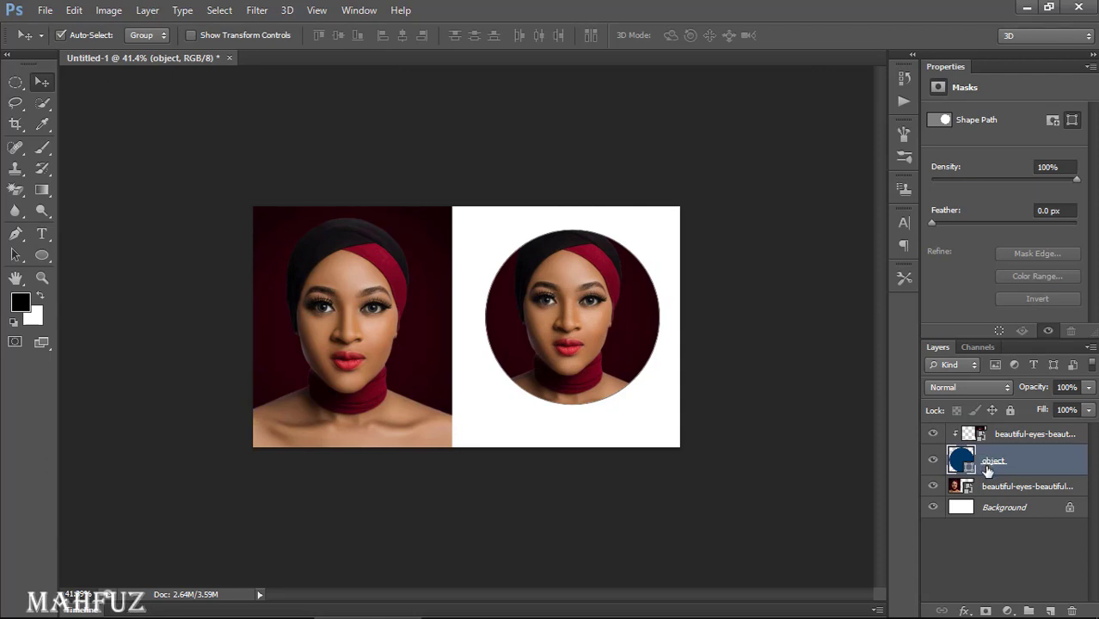
{"action": "key", "text": "ctrl+t"}
{"action": "mouse_move", "coordinate": [611, 351]}
{"action": "left_mouse_down"}
{"action": "mouse_move", "coordinate": [614, 329]}
{"action": "mouse_move", "coordinate": [612, 363]}
{"action": "left_mouse_up"}
{"action": "left_click", "coordinate": [809, 35]}
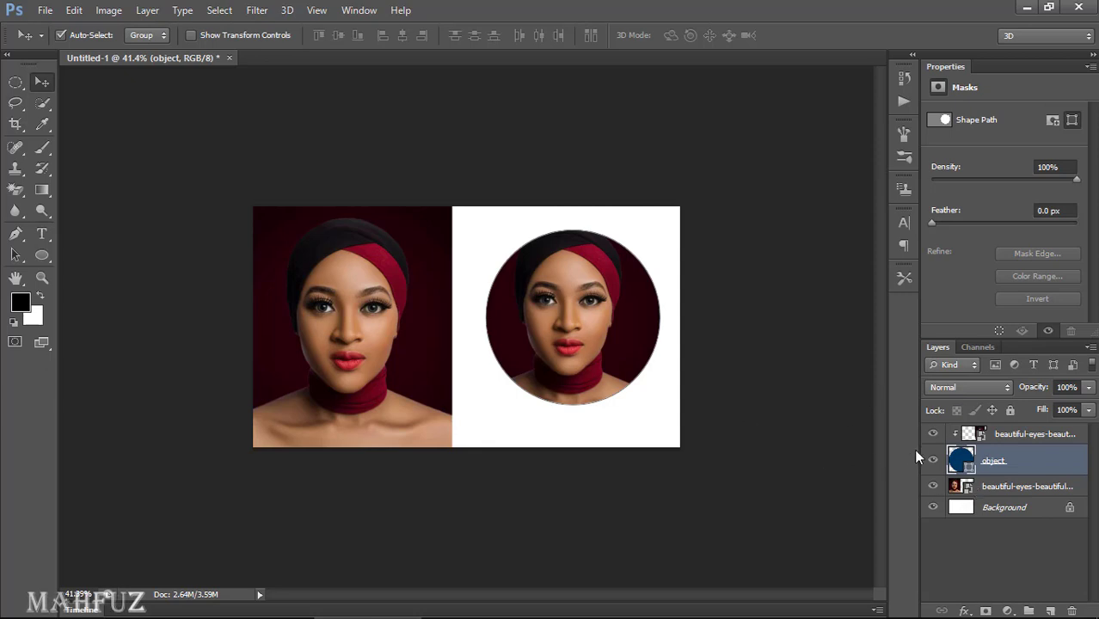
- Group the clipped photo copy with the object layer and hide the group
{"action": "left_click", "coordinate": [1009, 439]}
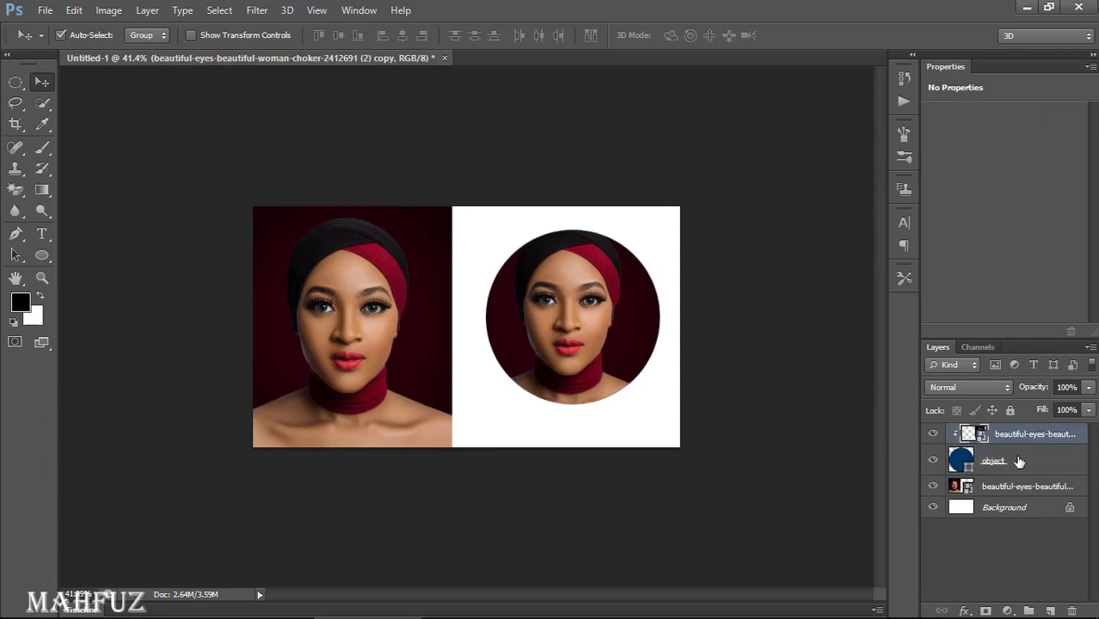
{"action": "left_click", "coordinate": [1018, 461], "text": "shift"}
{"action": "key", "text": "ctrl+g"}
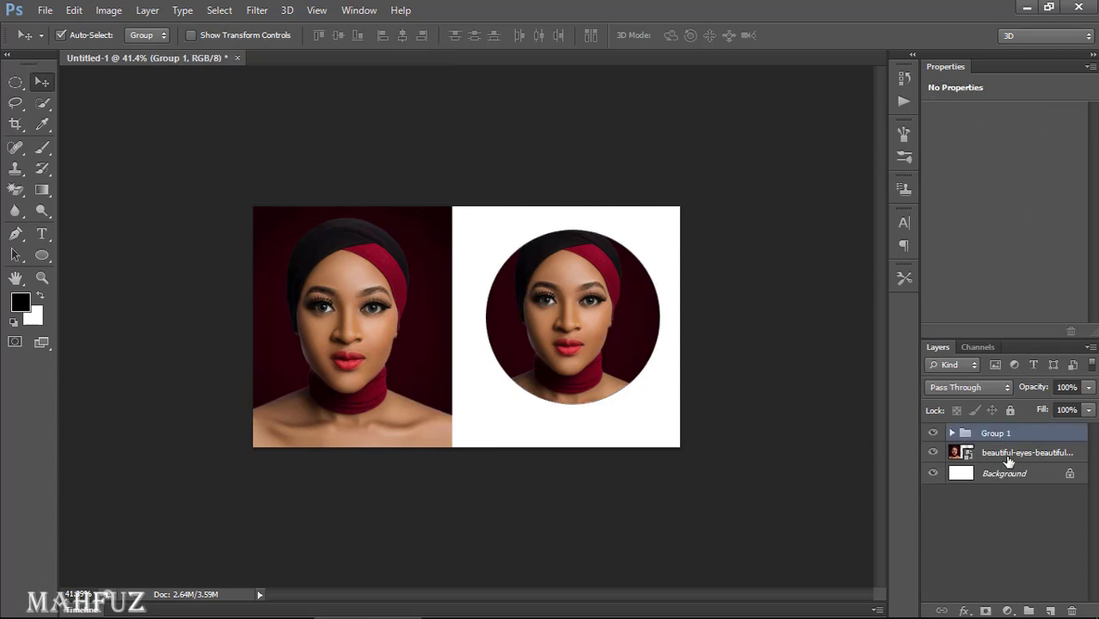
{"action": "left_click", "coordinate": [933, 433]}
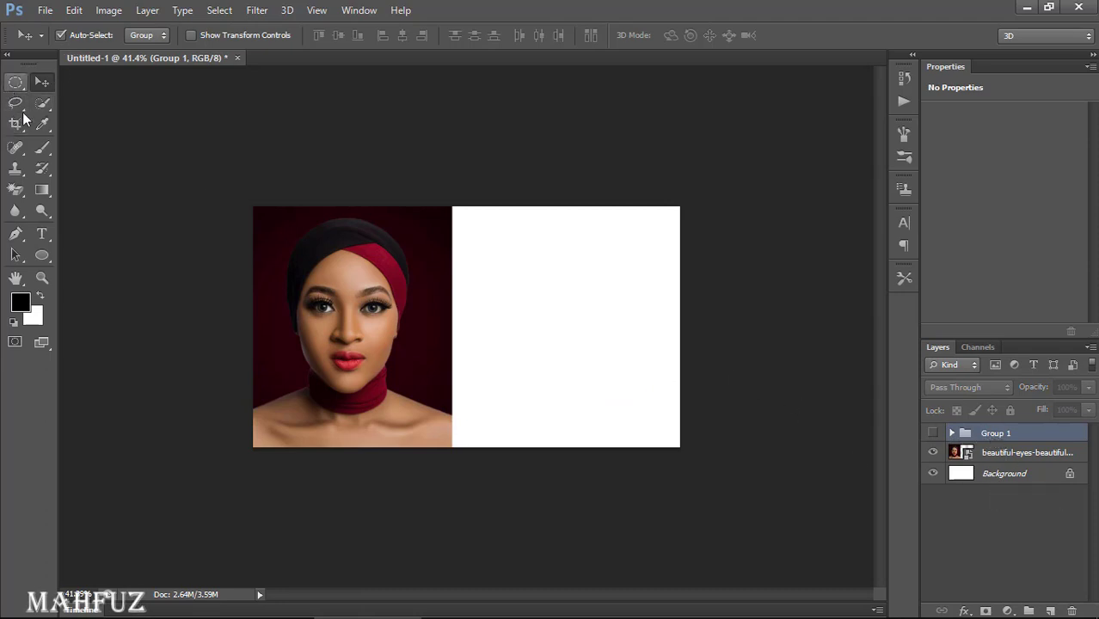
- Draw a 48 px by 48 px rounded rectangle with a 10 px radius in the white area beside the portrait
{"action": "left_click_drag", "start_coordinate": [49, 254], "coordinate": [83, 257]}
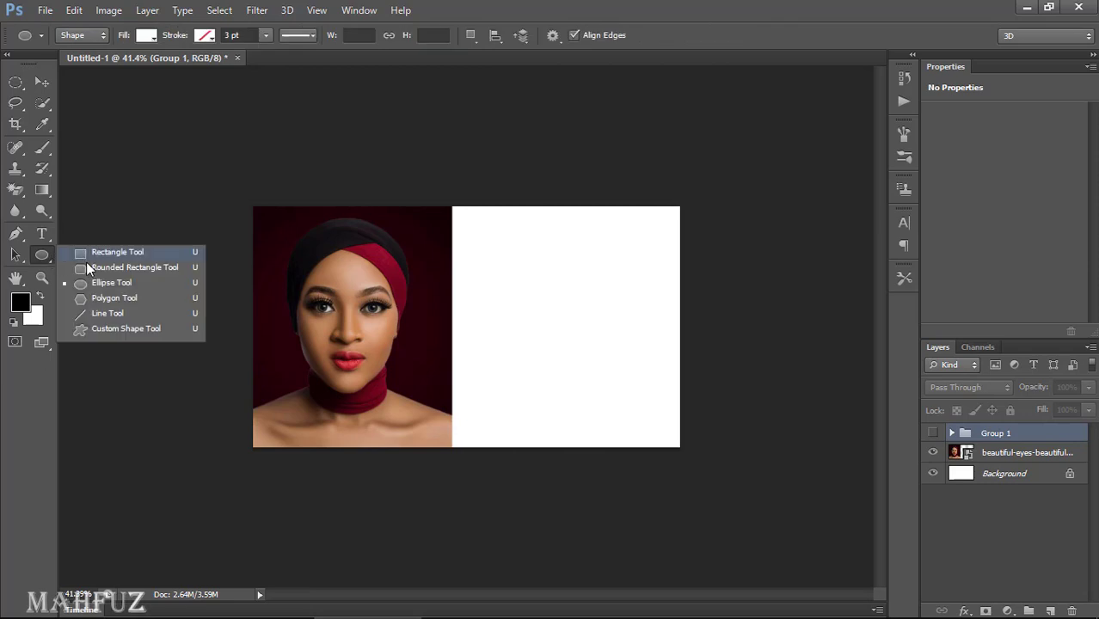
{"action": "left_click", "coordinate": [88, 267]}
{"action": "scroll", "coordinate": [504, 264], "scroll_direction": "up", "scroll_amount": 2}
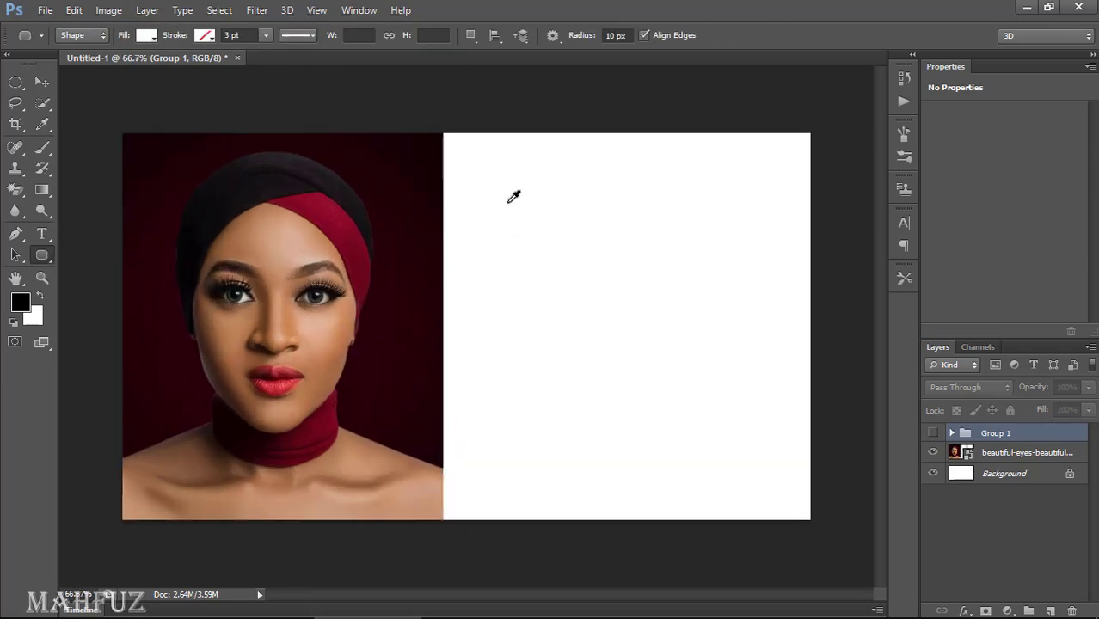
{"action": "left_click", "coordinate": [506, 202], "text": "alt"}
{"action": "left_click_drag", "start_coordinate": [505, 210], "coordinate": [527, 243]}
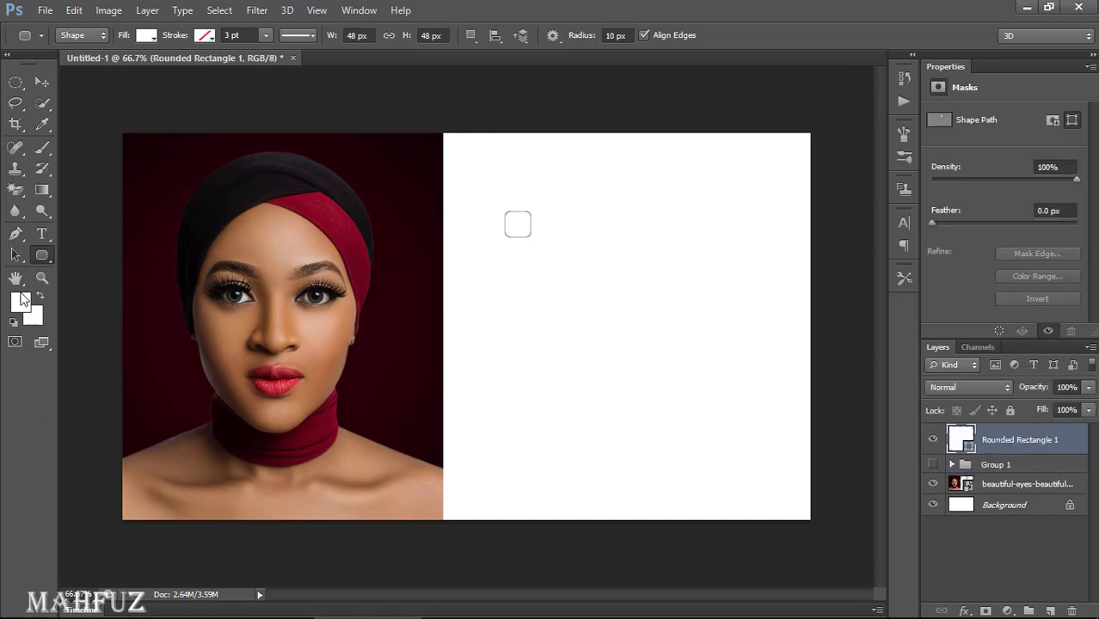
- Fill the rounded square with dark blue and duplicate it rightward into an evenly spaced row of six squares
{"action": "left_click", "coordinate": [146, 35]}
{"action": "left_click", "coordinate": [184, 159]}
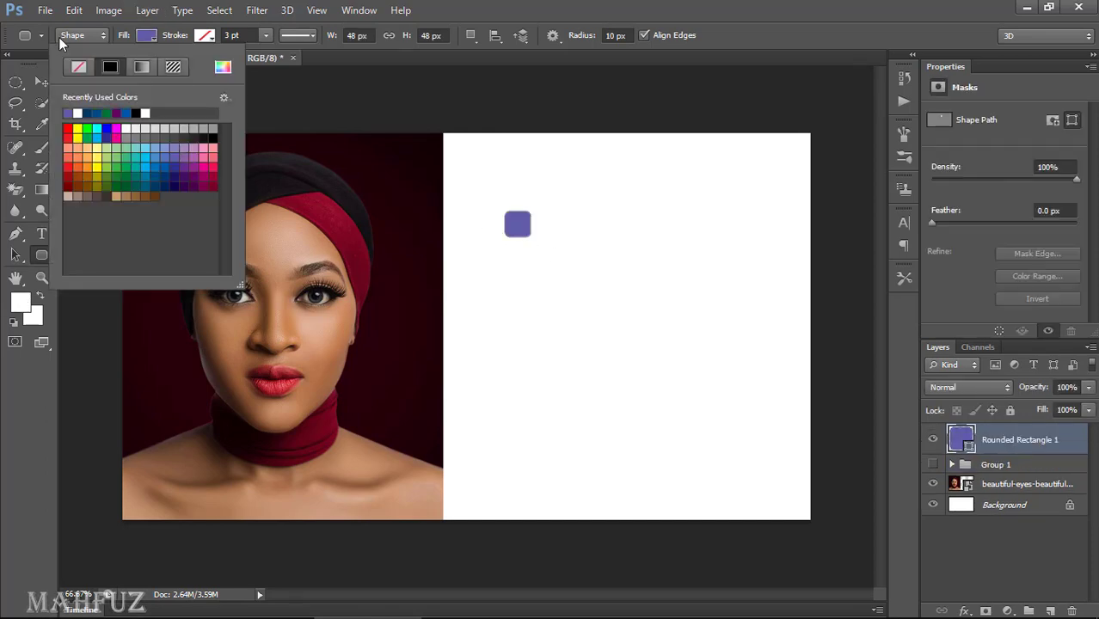
{"action": "left_click", "coordinate": [161, 184]}
{"action": "left_click", "coordinate": [41, 82]}
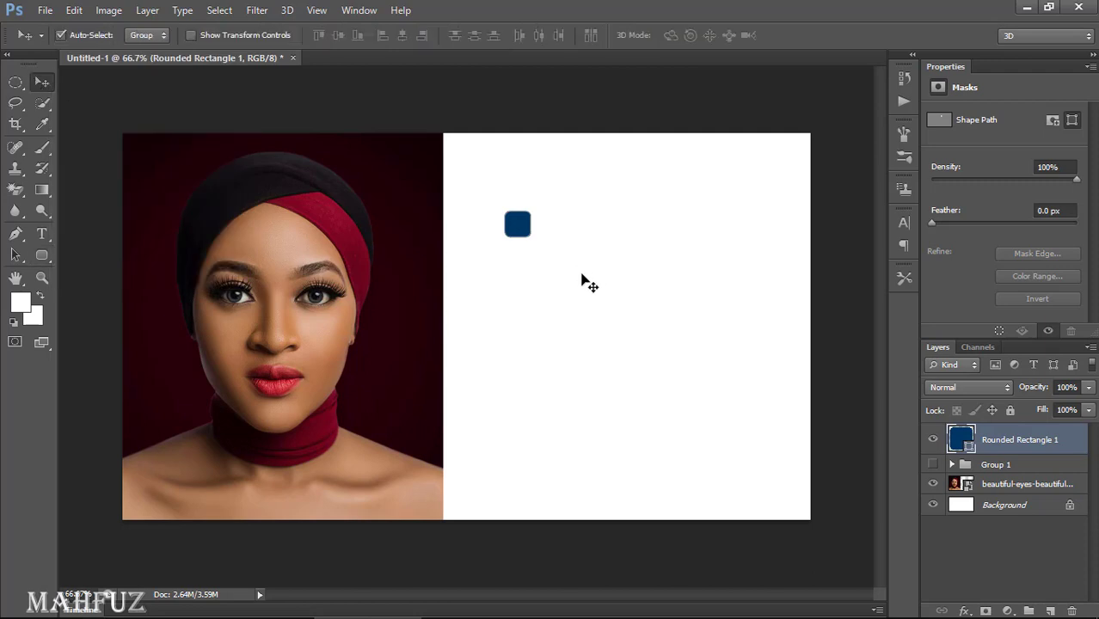
{"action": "left_click_drag", "start_coordinate": [514, 236], "coordinate": [696, 238]}
- Duplicate all six rounded-square layers and move the copies straight down to form a second row
{"action": "scroll", "coordinate": [994, 534], "scroll_direction": "down", "scroll_amount": 2}
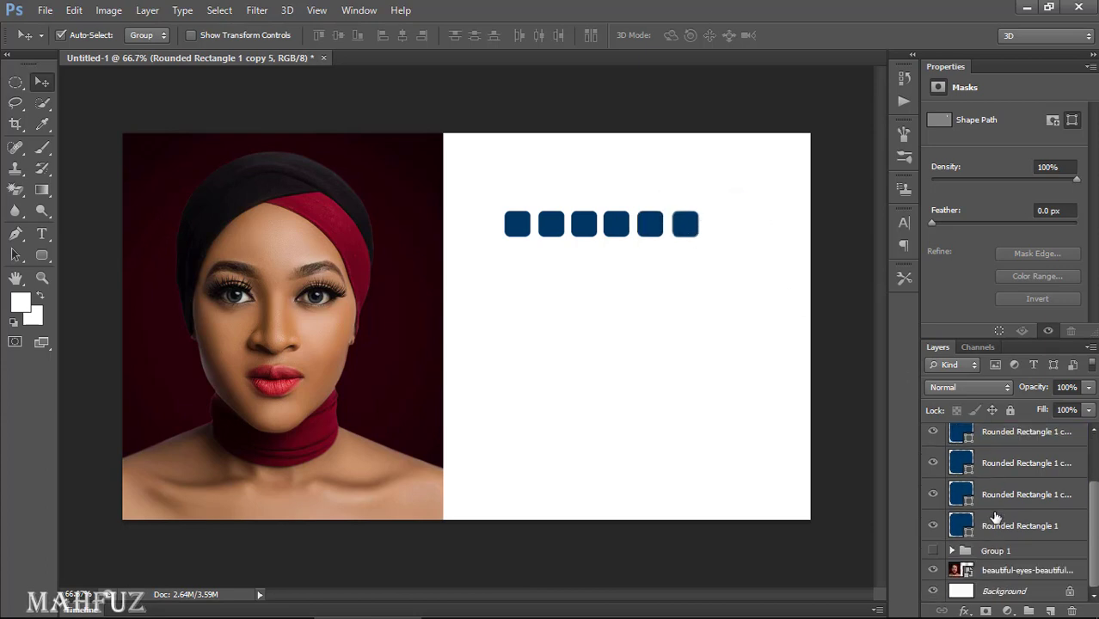
{"action": "left_click", "coordinate": [989, 525], "text": "shift"}
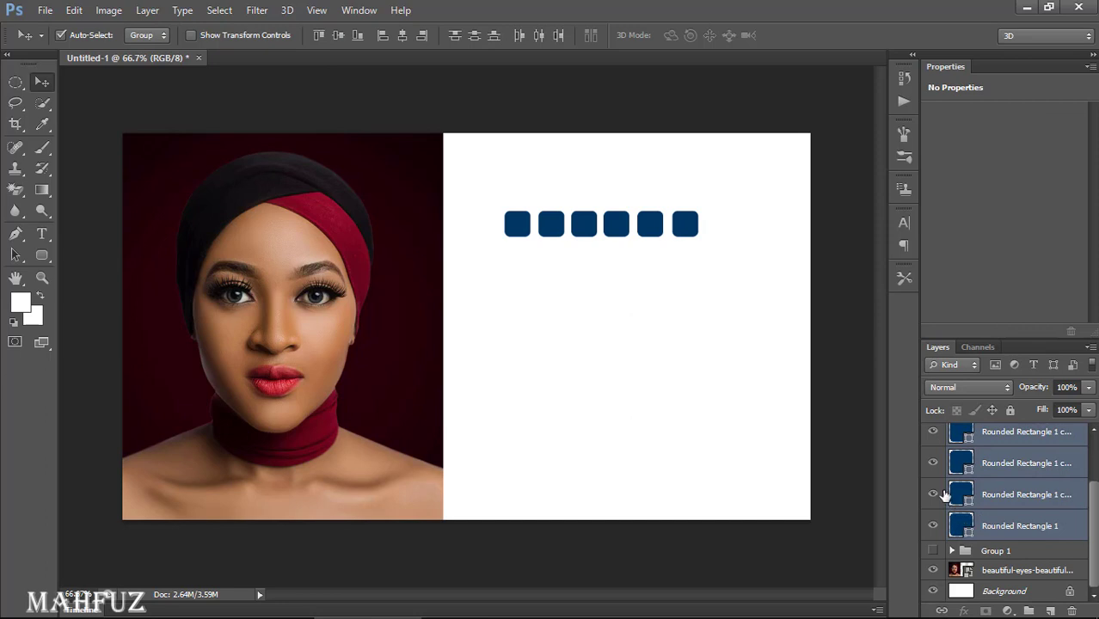
{"action": "right_click", "coordinate": [1006, 485]}
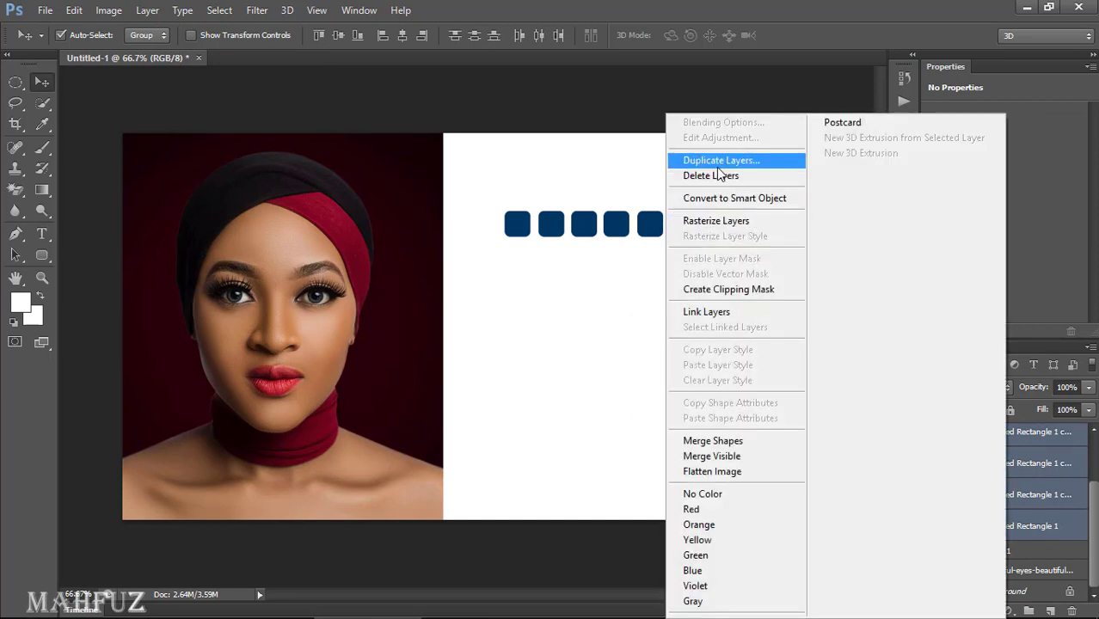
{"action": "left_click", "coordinate": [719, 160]}
{"action": "left_click", "coordinate": [692, 181]}
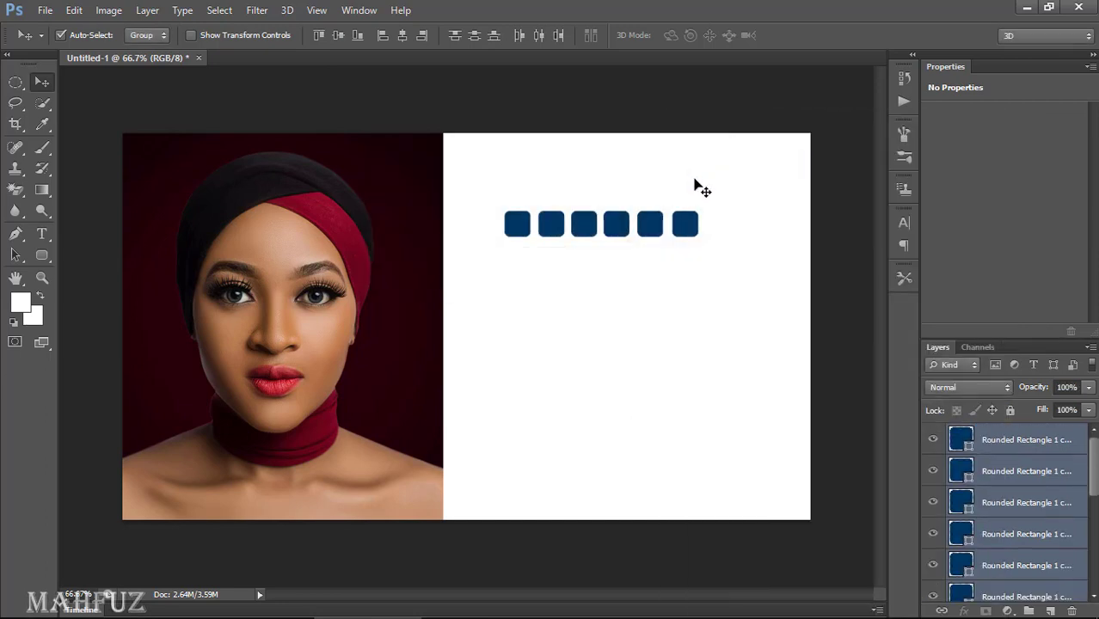
{"action": "key", "text": "shift+Down"}
{"action": "key", "text": "shift+Down"}
{"action": "key", "text": "shift+Down"}
{"action": "key", "text": "shift+Down"}
{"action": "key", "text": "shift+Down"}
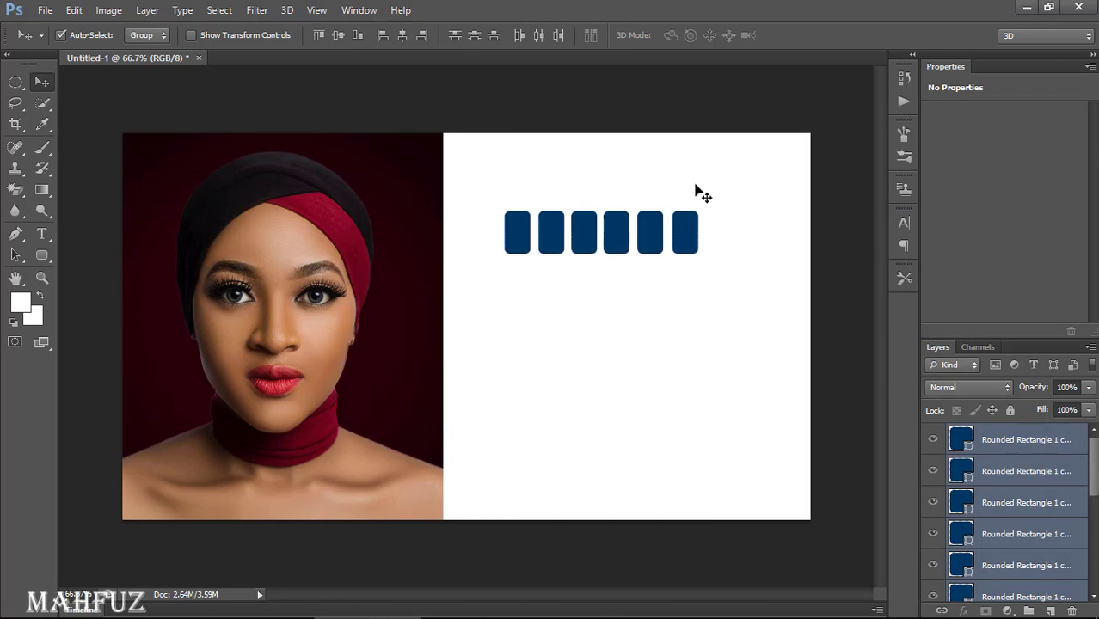
{"action": "key", "text": "shift+Down"}
{"action": "key", "text": "shift+Down"}
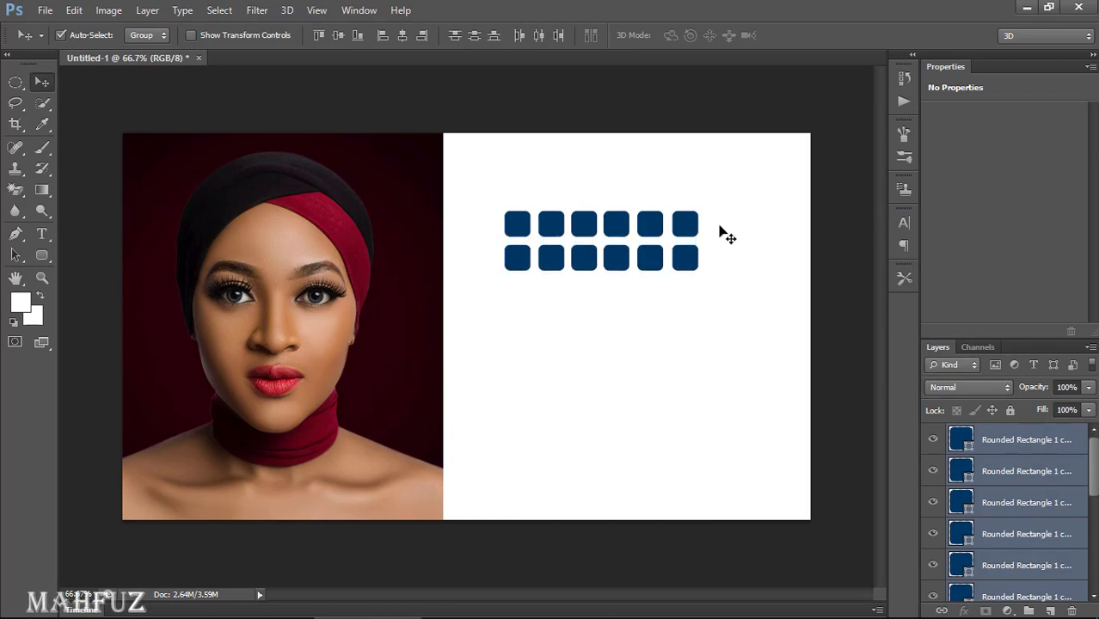
- Duplicate the twelve rounded-square layers and move the copies straight down to form the third and fourth rows
{"action": "left_click", "coordinate": [1007, 439]}
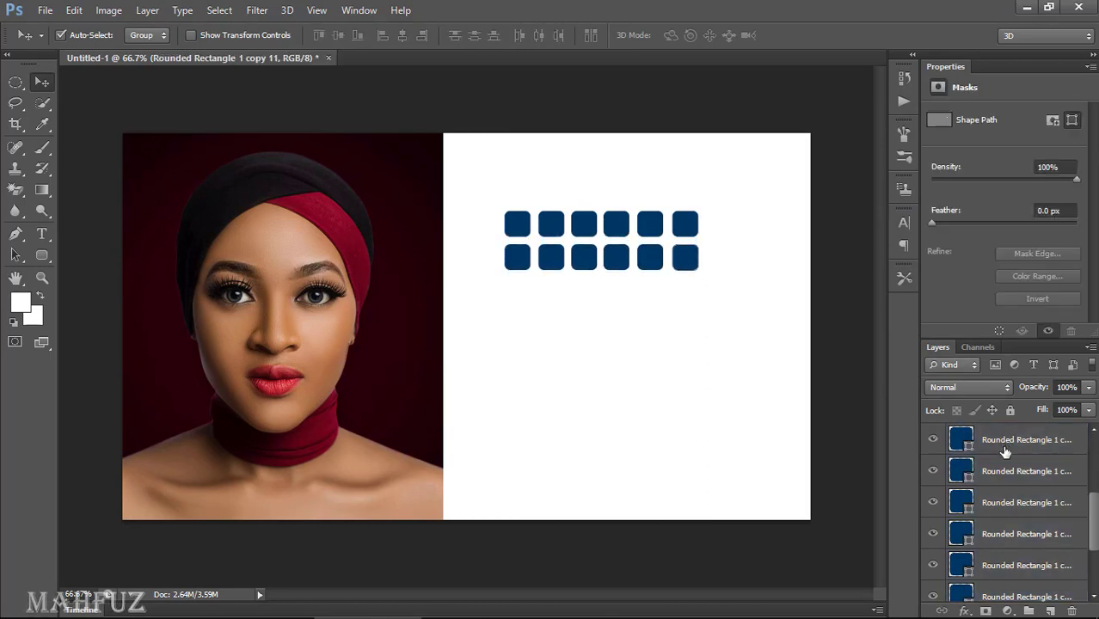
{"action": "scroll", "coordinate": [1006, 507], "scroll_direction": "down", "scroll_amount": 5}
{"action": "left_click", "coordinate": [1006, 527], "text": "shift"}
{"action": "right_click", "coordinate": [1007, 526]}
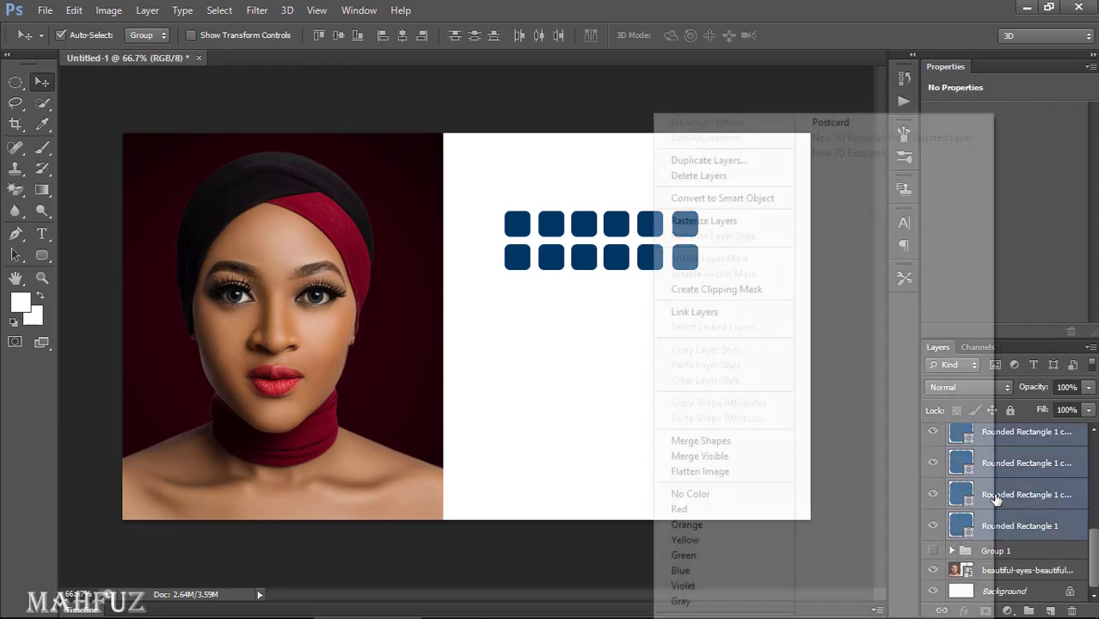
{"action": "left_click", "coordinate": [726, 163]}
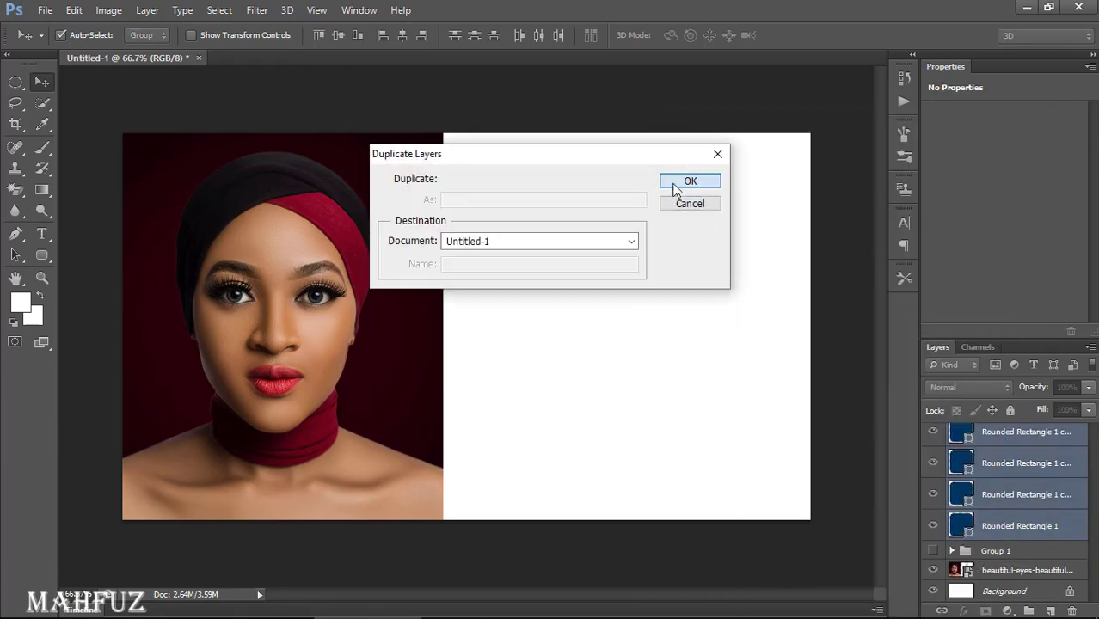
{"action": "left_click", "coordinate": [677, 184]}
{"action": "key", "text": "Down"}
{"action": "key", "text": "Down"}
{"action": "key", "text": "Down"}
{"action": "key", "text": "Down"}
{"action": "key", "text": "Down"}
{"action": "key", "text": "Down"}
{"action": "key", "text": "Down"}
{"action": "key", "text": "Down"}
{"action": "key", "text": "Down"}
{"action": "key", "text": "Down"}
{"action": "key", "text": "Down"}
{"action": "key", "text": "Down"}
{"action": "key", "text": "Down"}
{"action": "key", "text": "Down"}
{"action": "key", "text": "Down"}
{"action": "key", "text": "Down"}
{"action": "key", "text": "Down"}
{"action": "key", "text": "Down"}
{"action": "key", "text": "Down"}
{"action": "key", "text": "Down"}
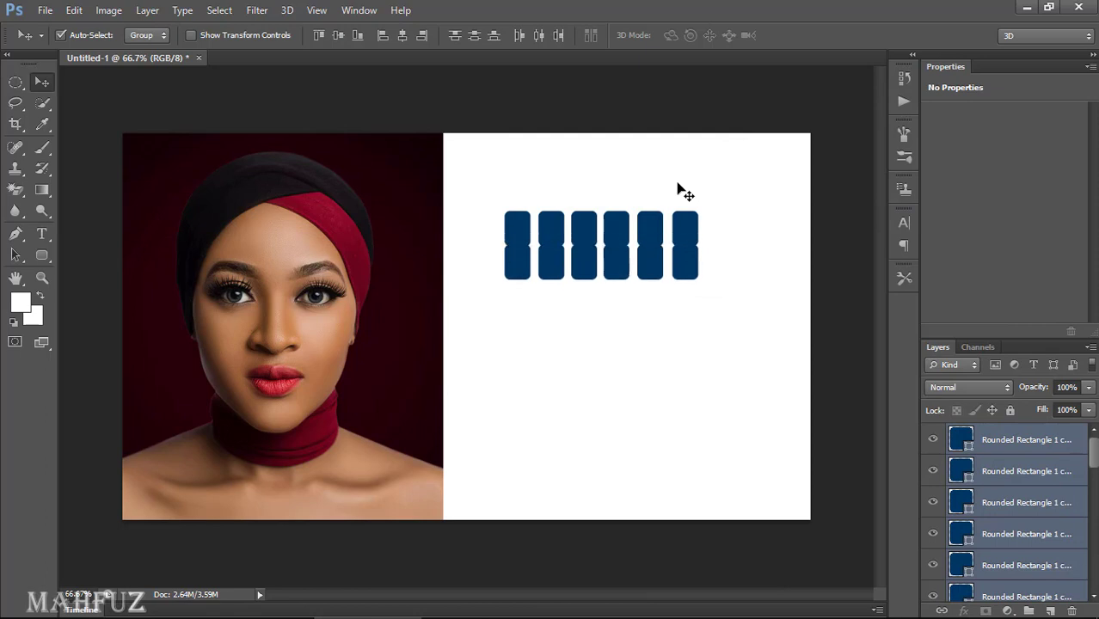
{"action": "key", "text": "Down"}
{"action": "key", "text": "Down"}
{"action": "key", "text": "Down"}
{"action": "key", "text": "Down"}
{"action": "key", "text": "Down"}
{"action": "key", "text": "Down"}
{"action": "key", "text": "Down"}
{"action": "key", "text": "Down"}
{"action": "key", "text": "Down"}
{"action": "key", "text": "Down"}
{"action": "key", "text": "Down"}
{"action": "key", "text": "Down"}
{"action": "key", "text": "Down"}
{"action": "key", "text": "Down"}
{"action": "key", "text": "Down"}
{"action": "key", "text": "Down"}
{"action": "key", "text": "Down"}
{"action": "key", "text": "Down"}
{"action": "key", "text": "Down"}
{"action": "key", "text": "Down"}
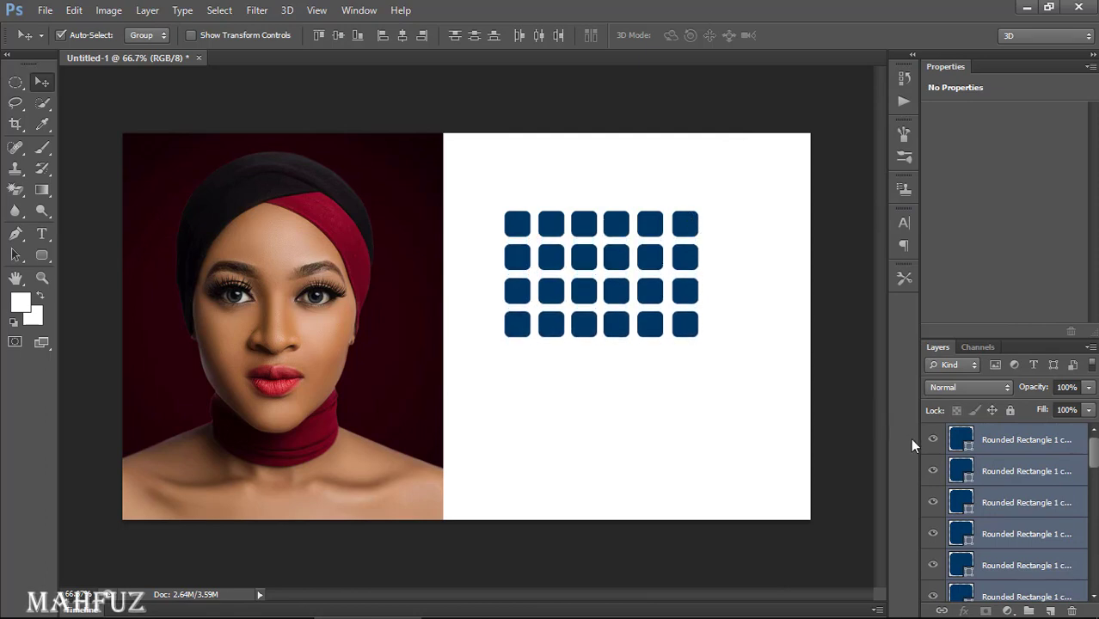
{"action": "right_click", "coordinate": [1020, 467]}
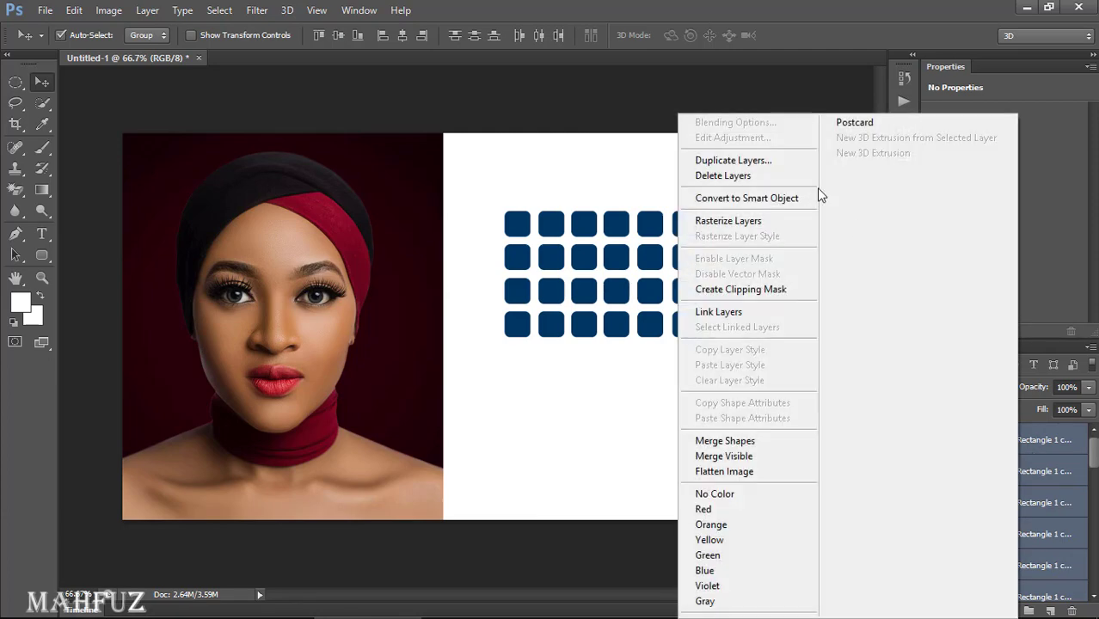
{"action": "left_click", "coordinate": [750, 179]}
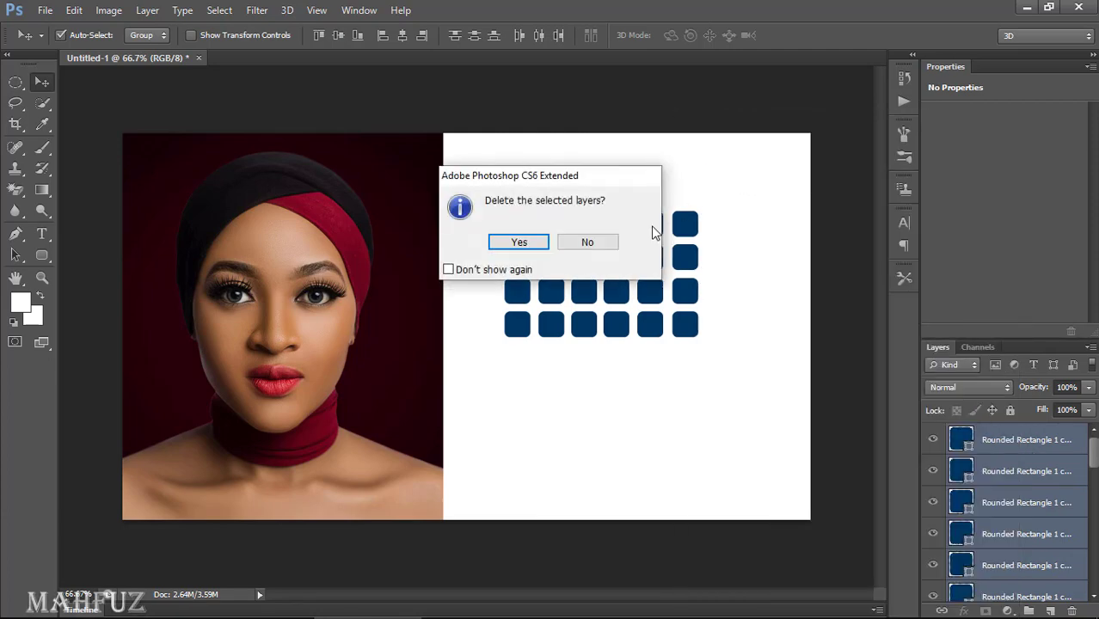
{"action": "left_click", "coordinate": [613, 243]}
- Duplicate the selected rounded-square layers and move the copies straight down to form the fifth and sixth rows
{"action": "right_click", "coordinate": [1013, 454]}
{"action": "left_click", "coordinate": [733, 165]}
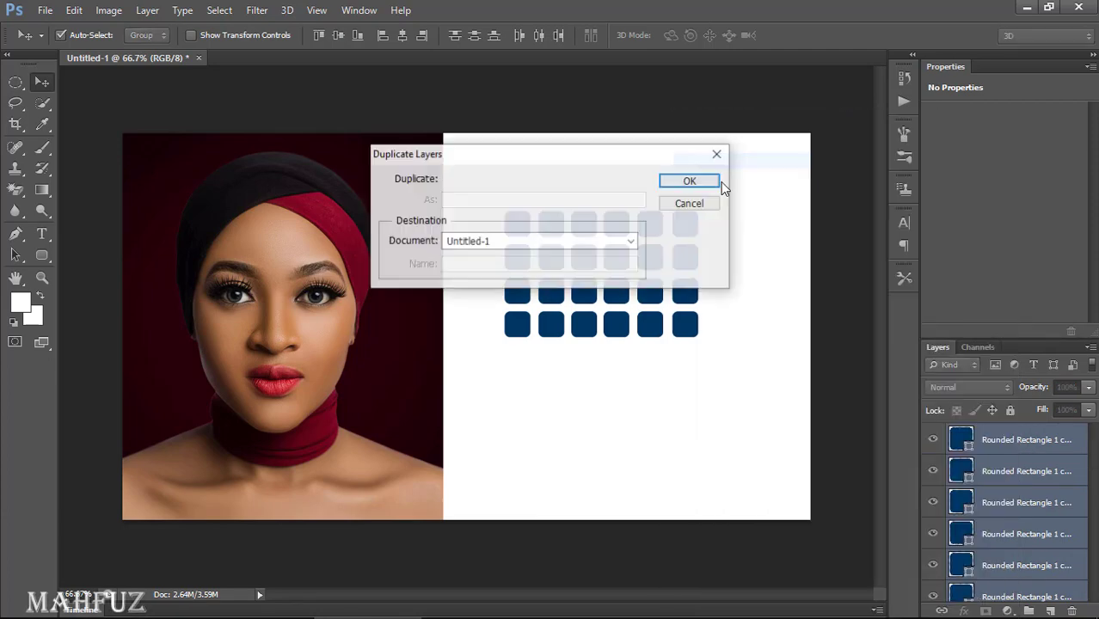
{"action": "left_click", "coordinate": [681, 186]}
{"action": "key", "text": "shift+Down"}
{"action": "key", "text": "shift+Down"}
{"action": "key", "text": "shift+Down"}
{"action": "key", "text": "shift+Down"}
{"action": "key", "text": "shift+Down"}
{"action": "key", "text": "shift+Down"}
{"action": "key", "text": "shift+Down"}
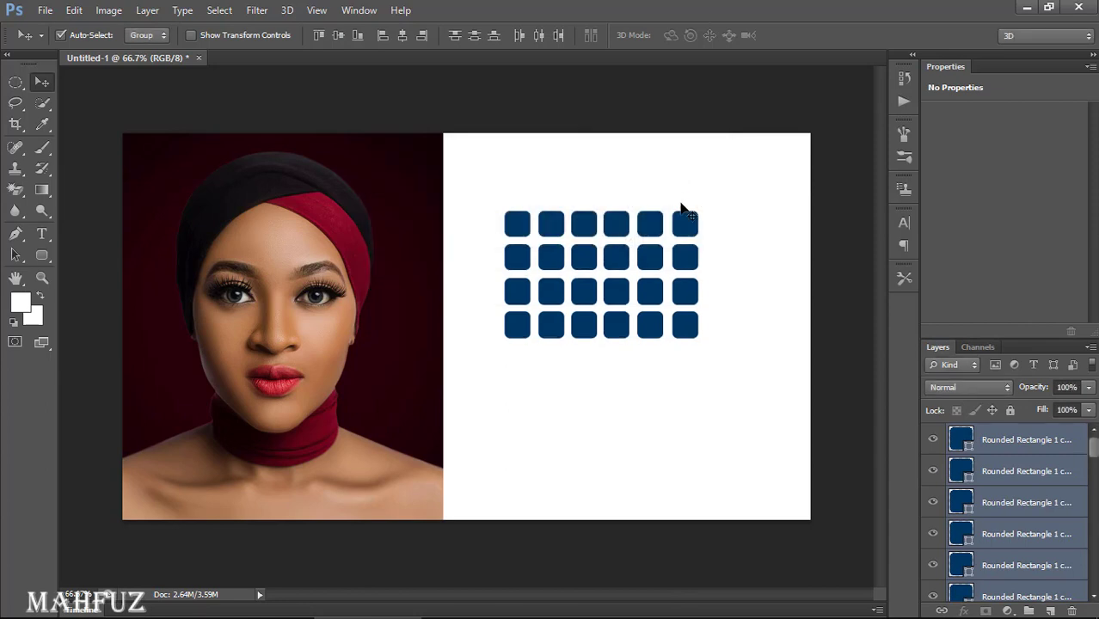
{"action": "key", "text": "shift+Down"}
{"action": "key", "text": "shift+Down"}
{"action": "key", "text": "shift+Down"}
{"action": "key", "text": "shift+Down"}
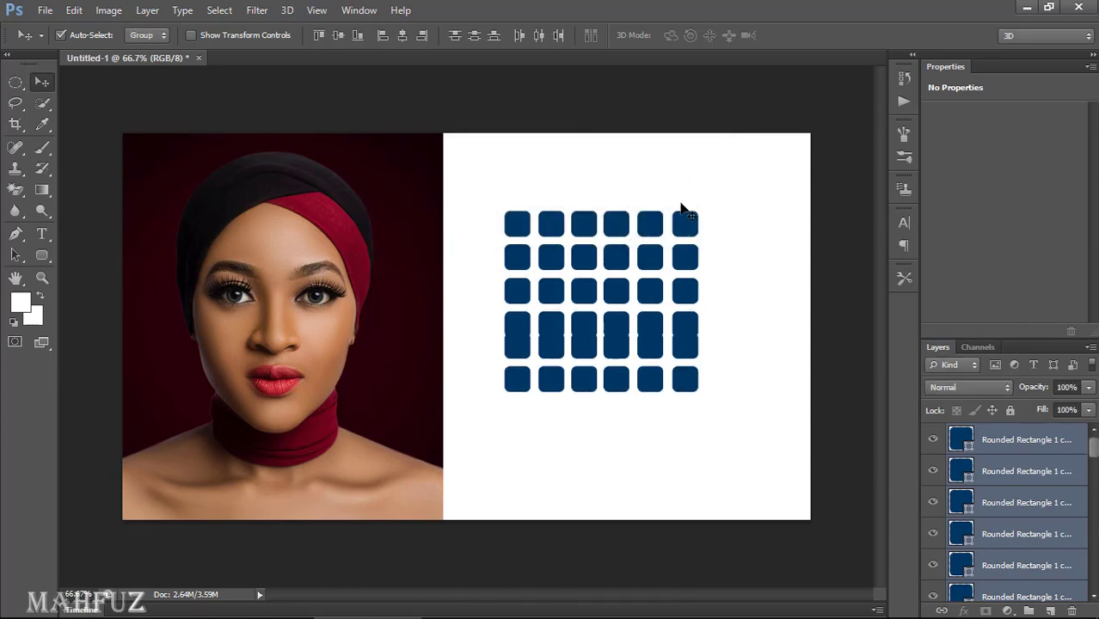
{"action": "left_click", "coordinate": [750, 273]}
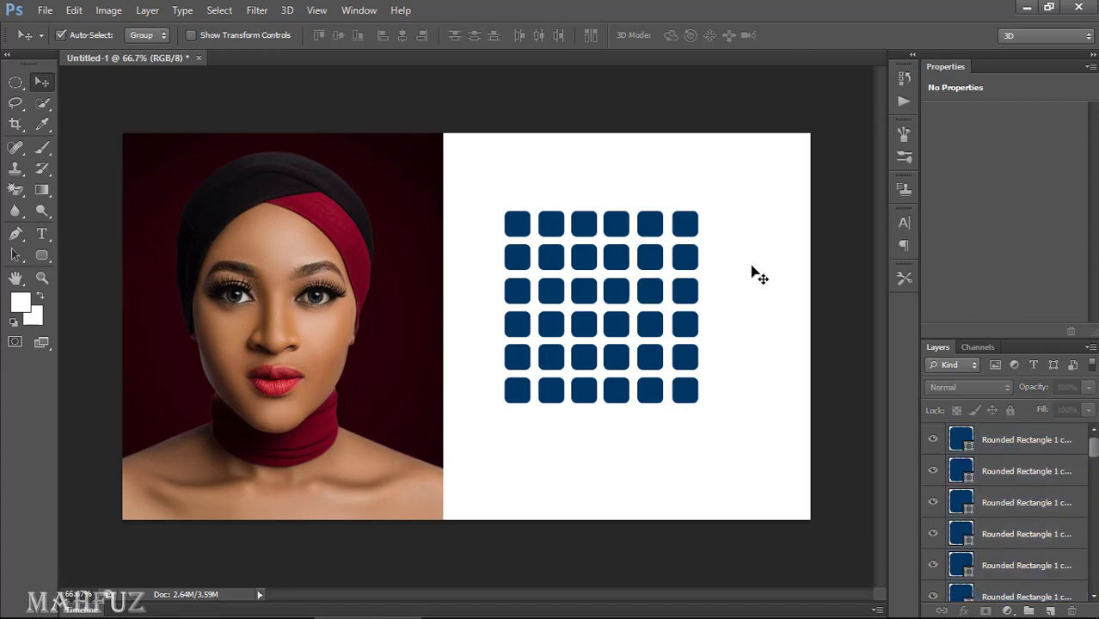
- Examine the layer stack and expand Group 1 to review how the portrait is clipped to the circle object
{"action": "left_click", "coordinate": [1041, 438]}
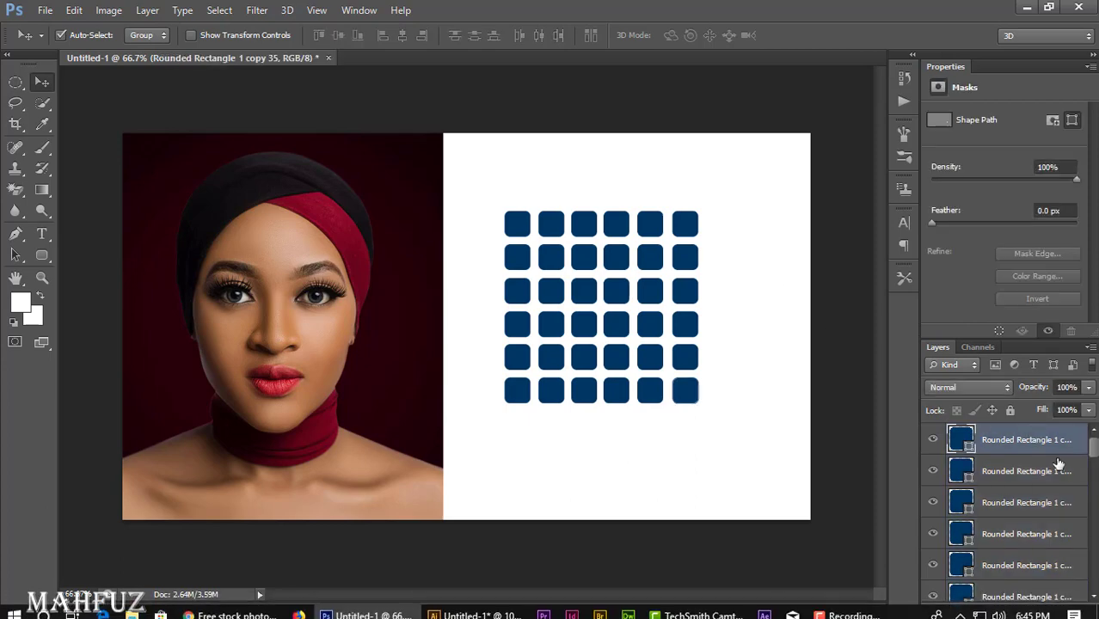
{"action": "scroll", "coordinate": [1067, 473], "scroll_direction": "down", "scroll_amount": 2}
{"action": "scroll", "coordinate": [1066, 472], "scroll_direction": "down", "scroll_amount": 3}
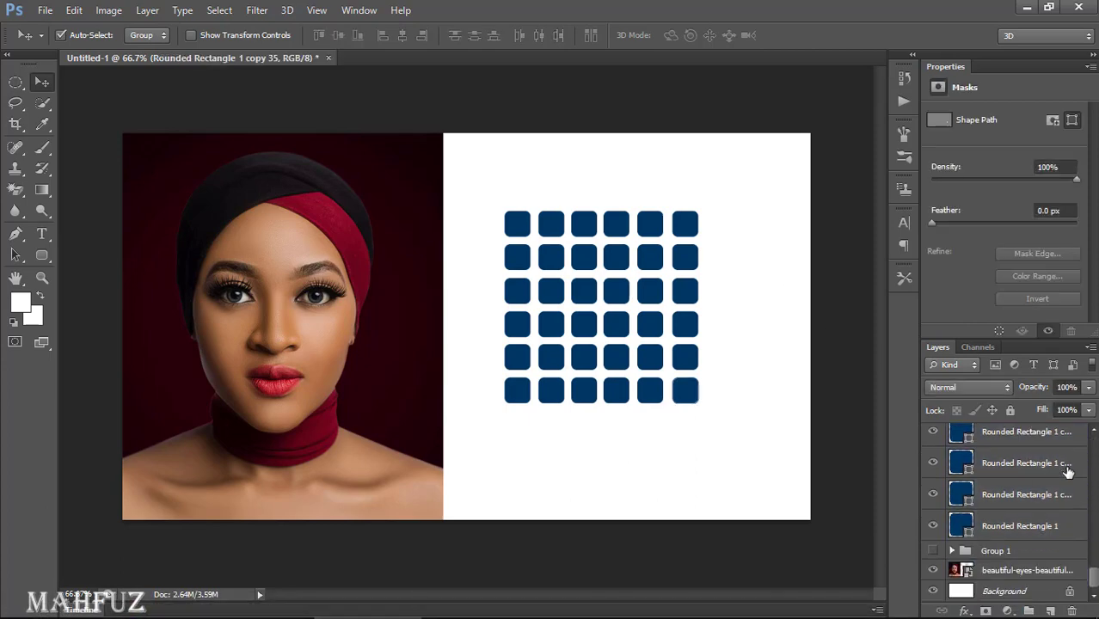
{"action": "left_click", "coordinate": [949, 554]}
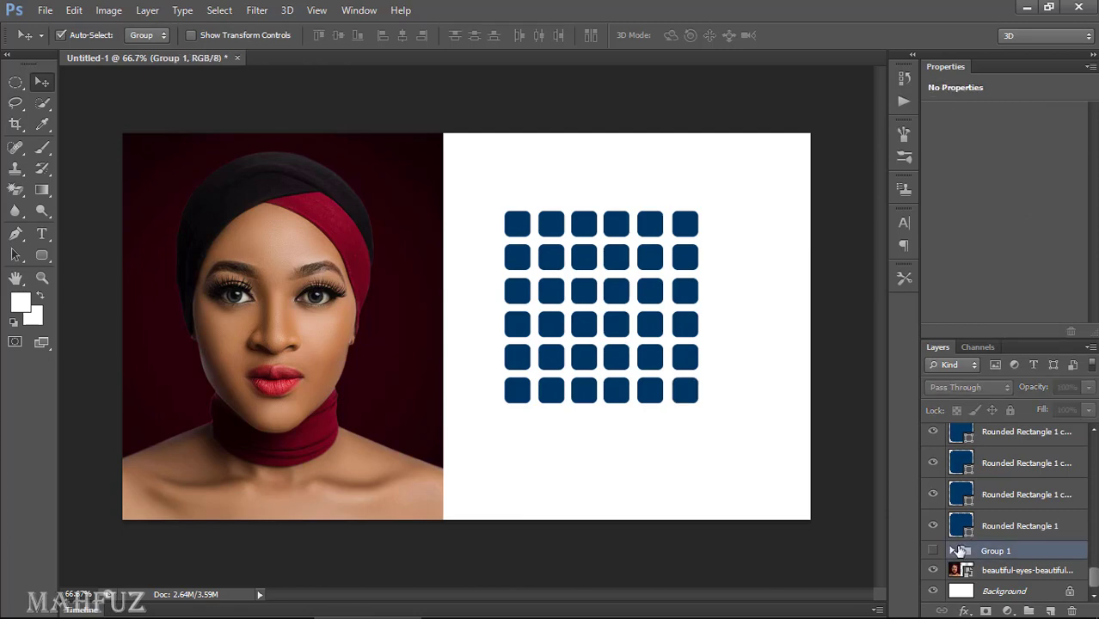
{"action": "left_click", "coordinate": [951, 551]}
{"action": "scroll", "coordinate": [959, 550], "scroll_direction": "down", "scroll_amount": 1}
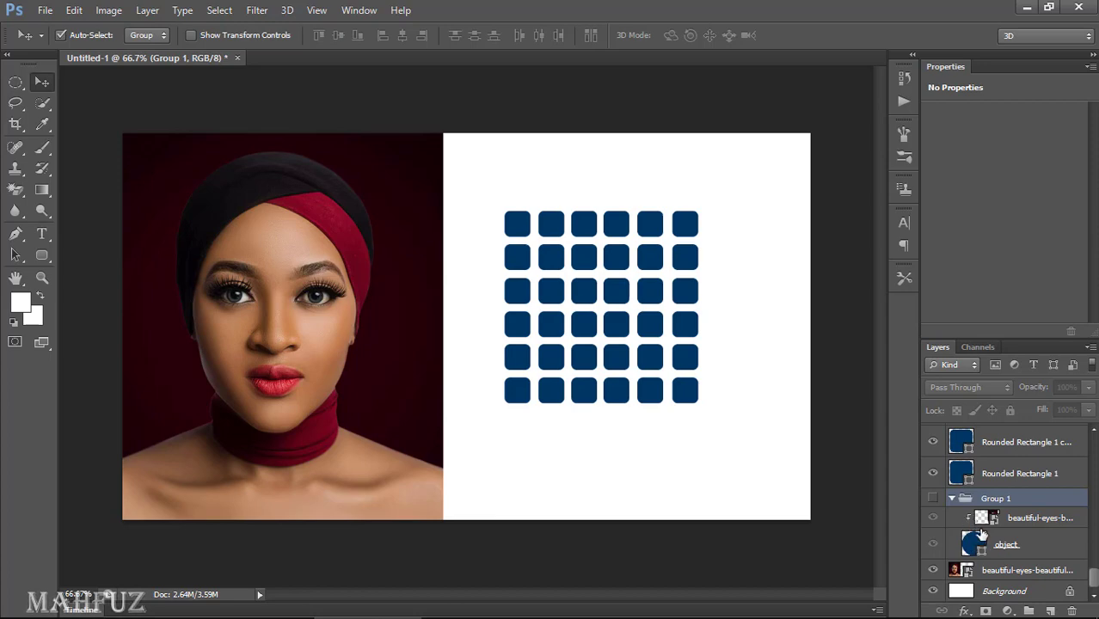
{"action": "scroll", "coordinate": [989, 491], "scroll_direction": "up", "scroll_amount": 10}
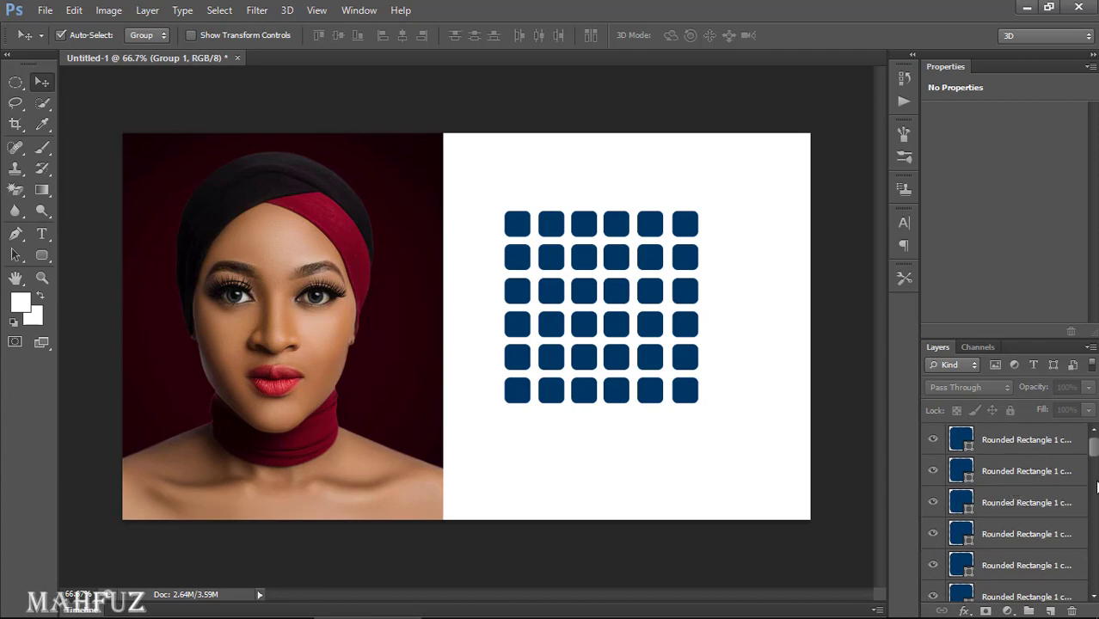
- Duplicate the portrait horizontally over the square grid and move the copy's layer above all the rounded-square layers
{"action": "left_click", "coordinate": [999, 443]}
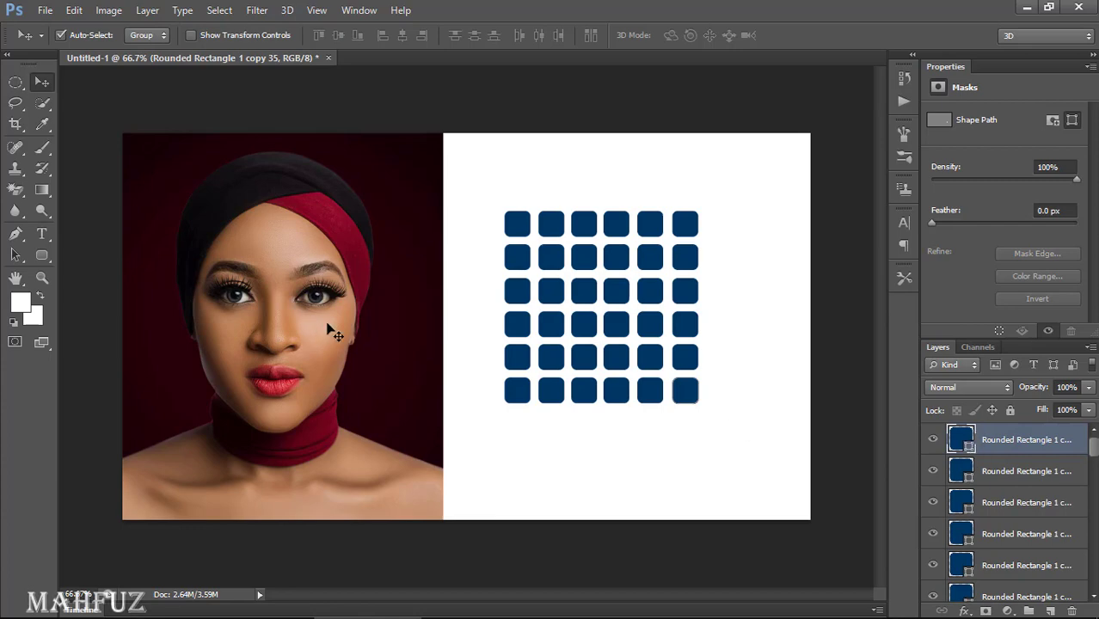
{"action": "left_click_drag", "start_coordinate": [206, 326], "coordinate": [528, 325]}
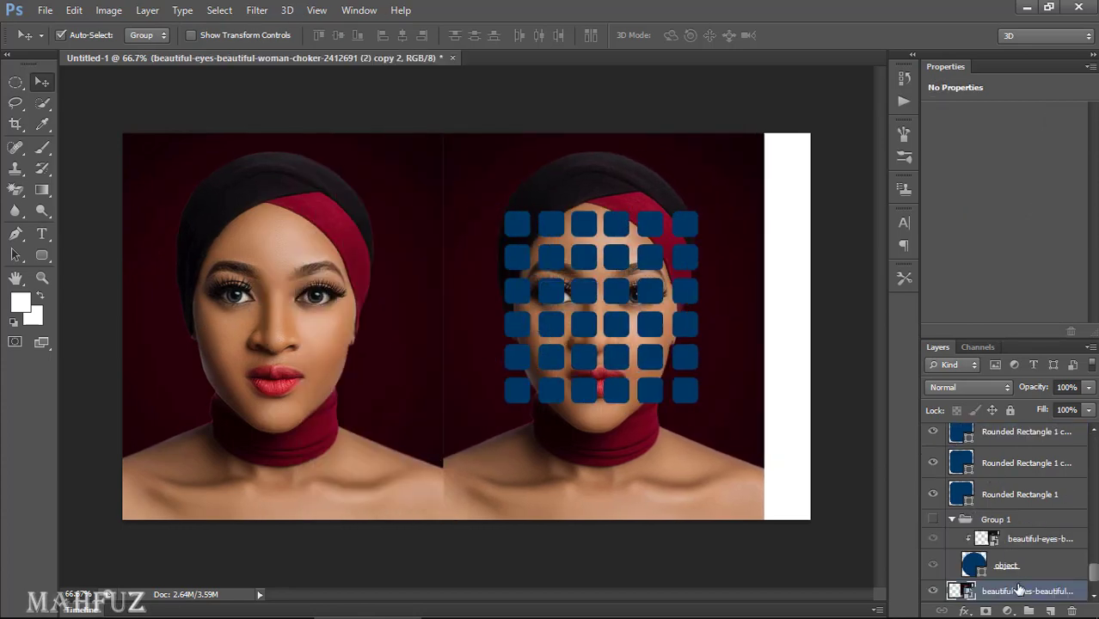
{"action": "left_click_drag", "start_coordinate": [1019, 589], "coordinate": [1008, 421]}
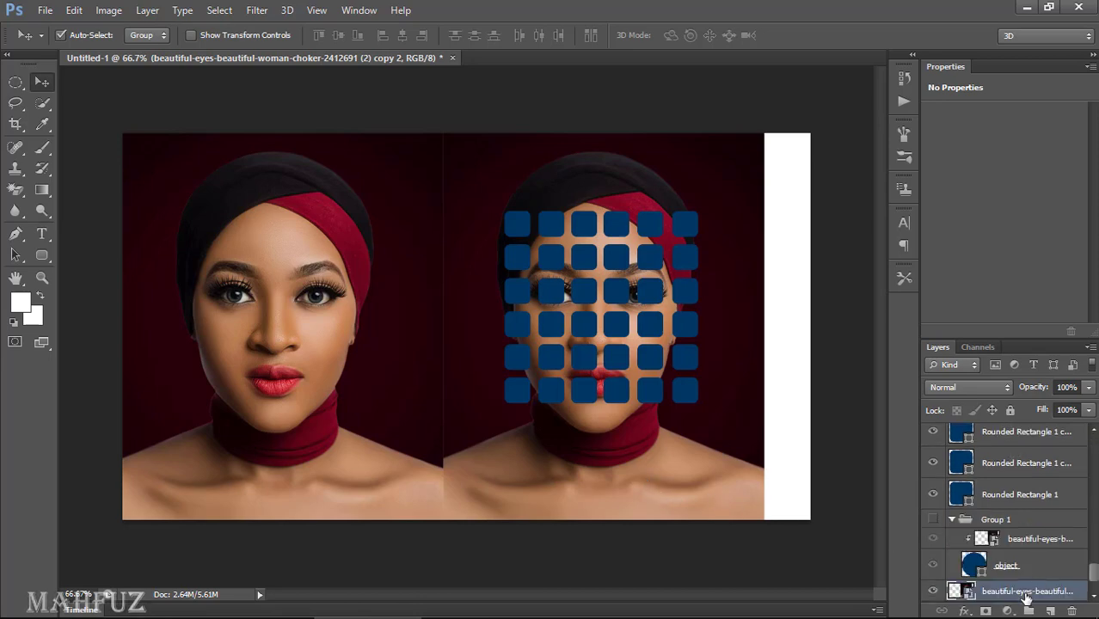
{"action": "left_click_drag", "start_coordinate": [1026, 597], "coordinate": [1032, 432]}
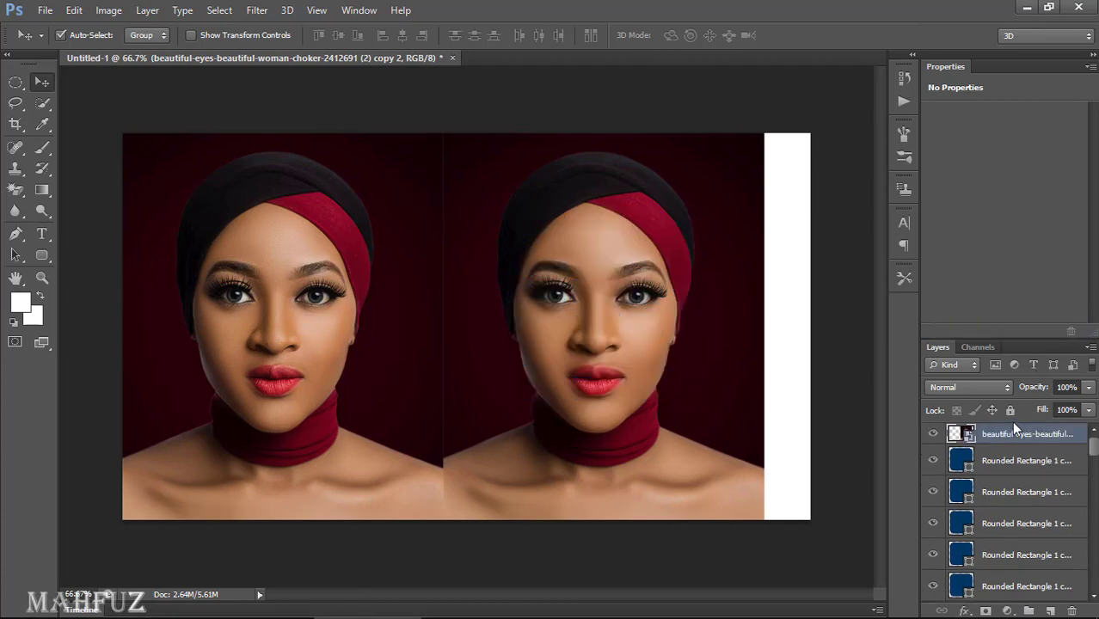
- Try clipping the portrait copy to the single rounded-square layer directly beneath it, inspect the grid, and release the clipping mask
{"action": "right_click", "coordinate": [1019, 435]}
{"action": "left_click", "coordinate": [741, 325]}
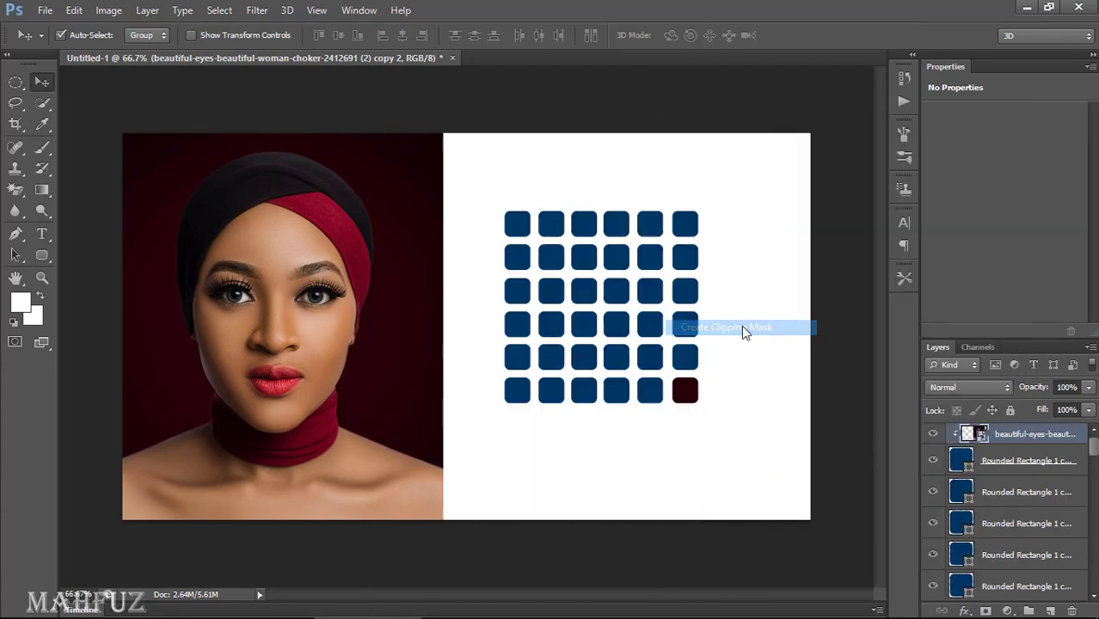
{"action": "scroll", "coordinate": [690, 398], "scroll_direction": "up", "scroll_amount": 6}
{"action": "scroll", "coordinate": [722, 408], "scroll_direction": "up", "scroll_amount": 5}
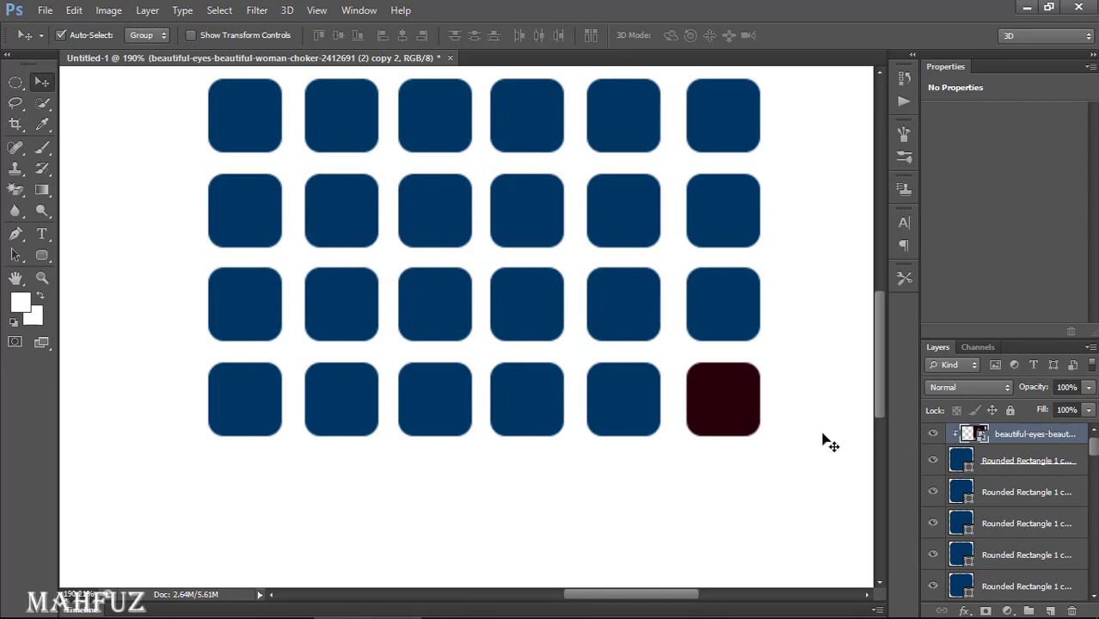
{"action": "scroll", "coordinate": [1013, 443], "scroll_direction": "down", "scroll_amount": 2}
{"action": "scroll", "coordinate": [999, 467], "scroll_direction": "up", "scroll_amount": 2}
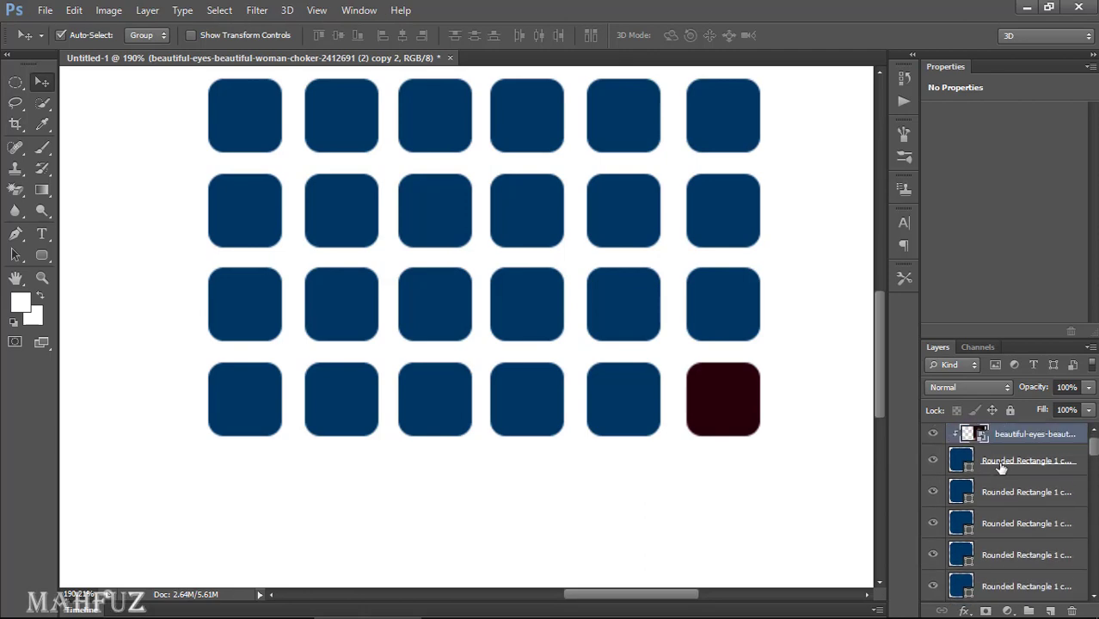
{"action": "scroll", "coordinate": [778, 388], "scroll_direction": "down", "scroll_amount": 3}
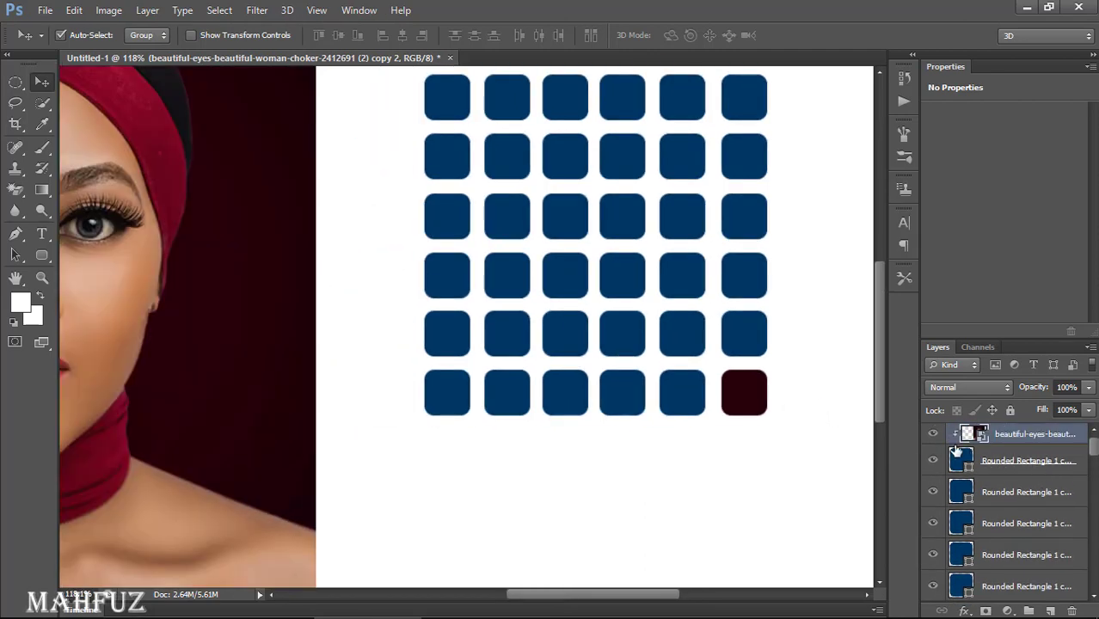
{"action": "right_click", "coordinate": [996, 435]}
{"action": "left_click", "coordinate": [726, 329]}
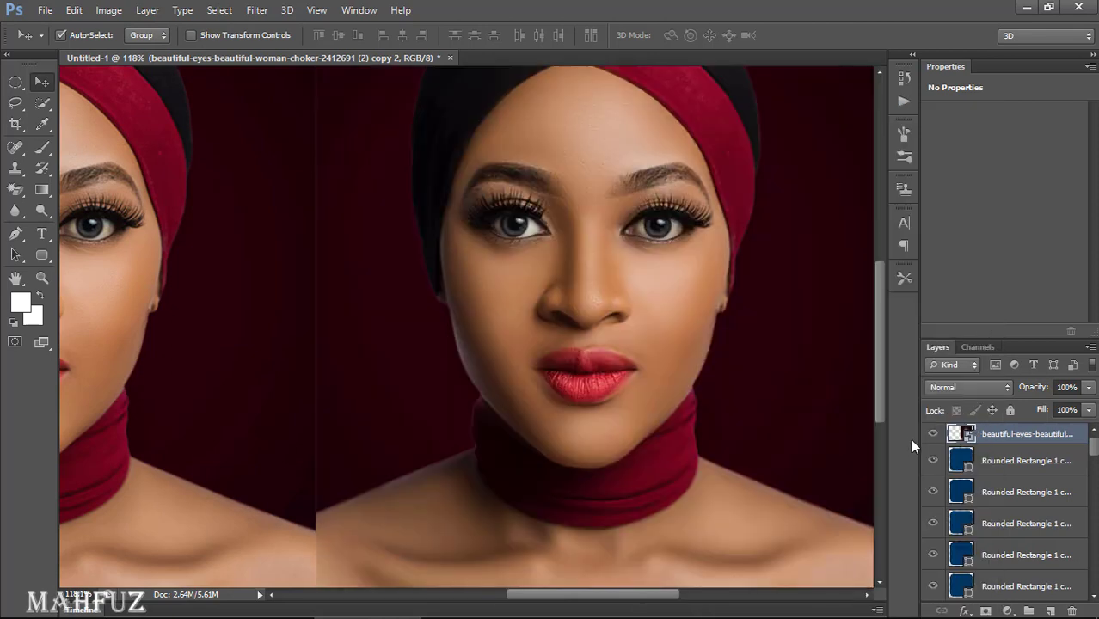
- Hide the portrait copy and merge all the rounded-square layers into a single shape layer, toggling its visibility to check it
{"action": "left_click", "coordinate": [933, 434]}
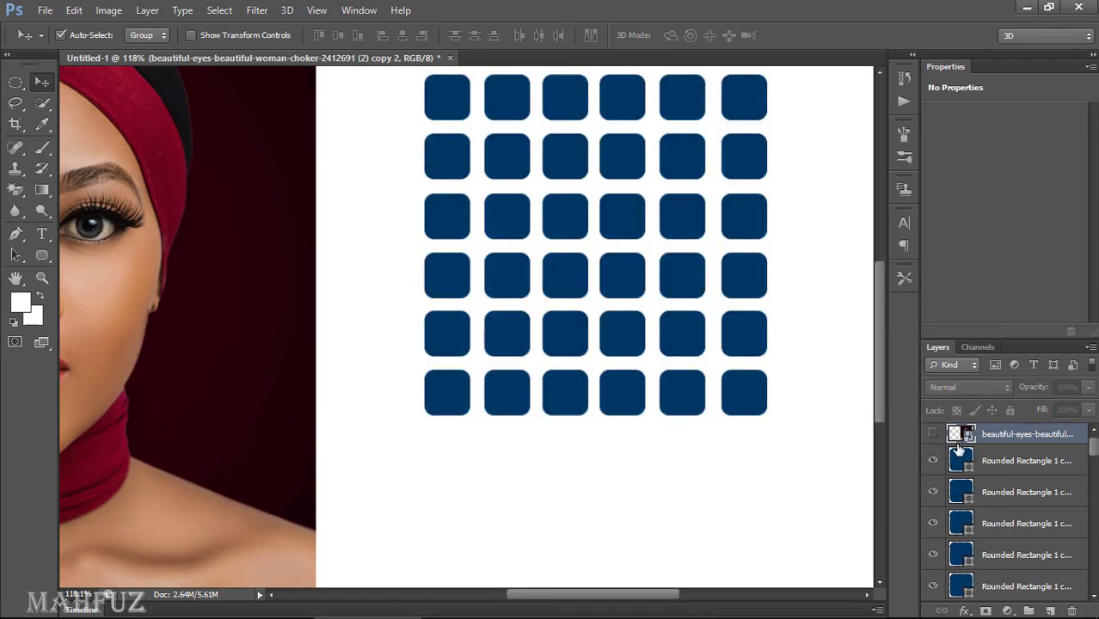
{"action": "left_click", "coordinate": [1015, 470]}
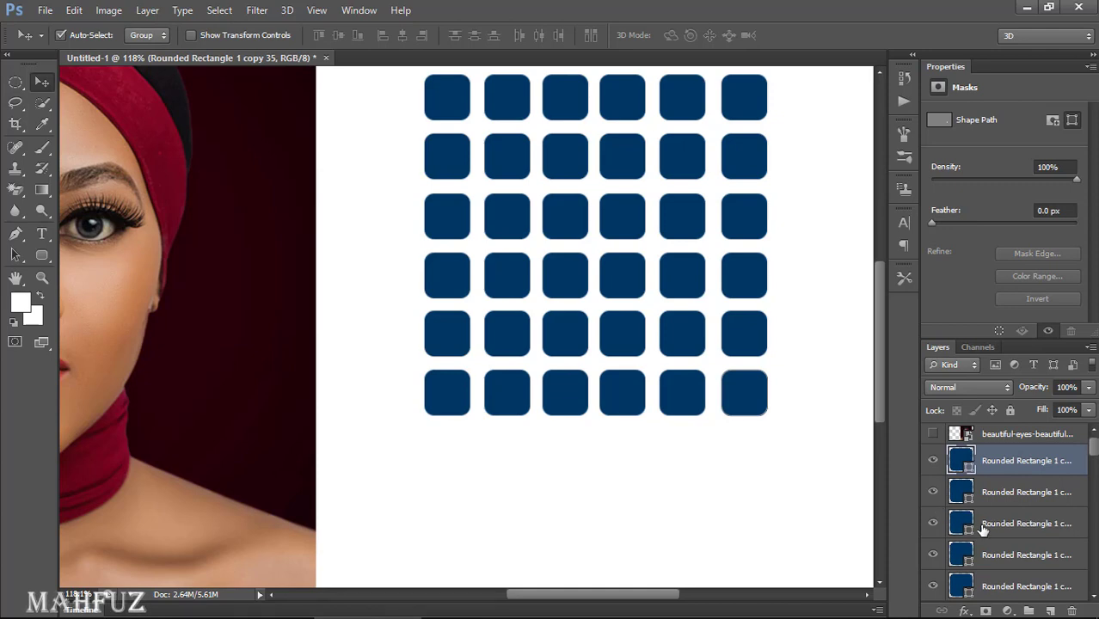
{"action": "scroll", "coordinate": [1006, 503], "scroll_direction": "down", "scroll_amount": 4}
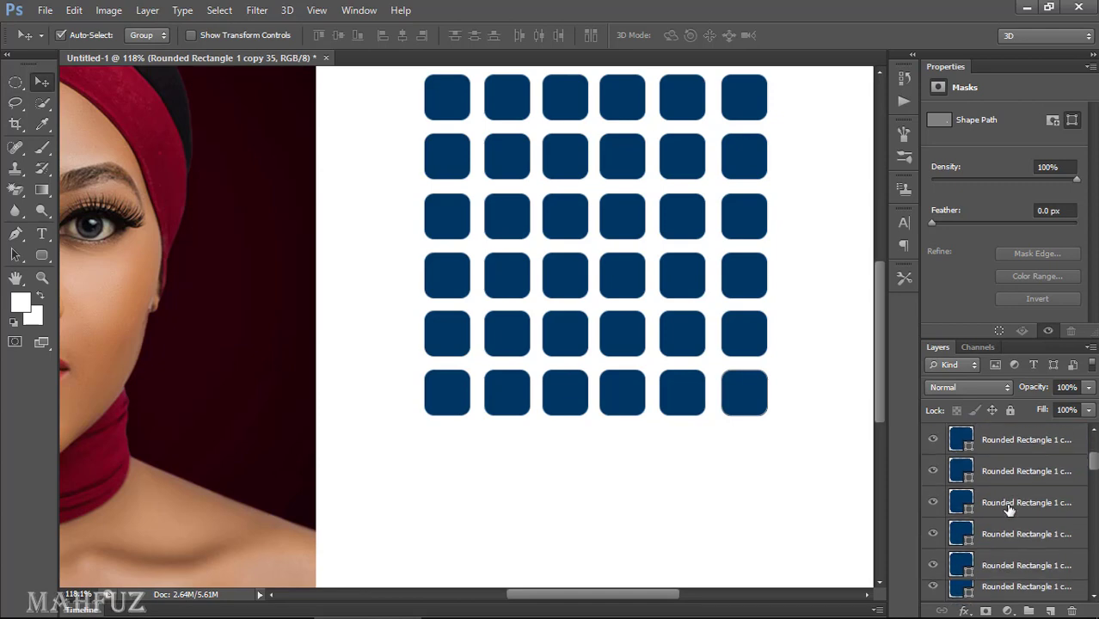
{"action": "scroll", "coordinate": [1015, 520], "scroll_direction": "down", "scroll_amount": 5}
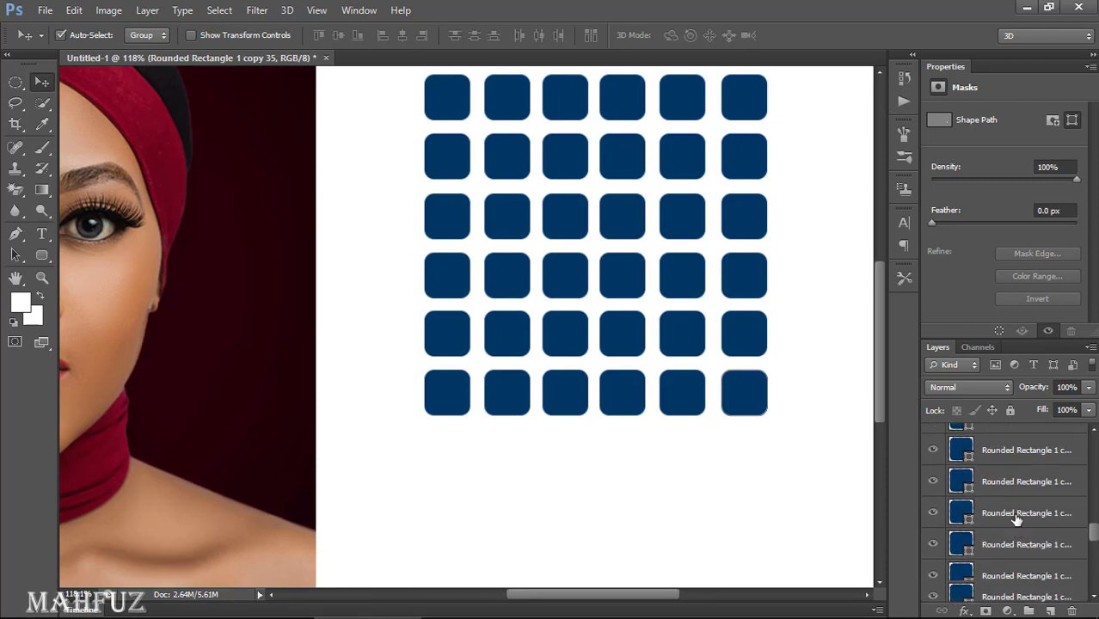
{"action": "left_click", "coordinate": [1032, 556], "text": "shift"}
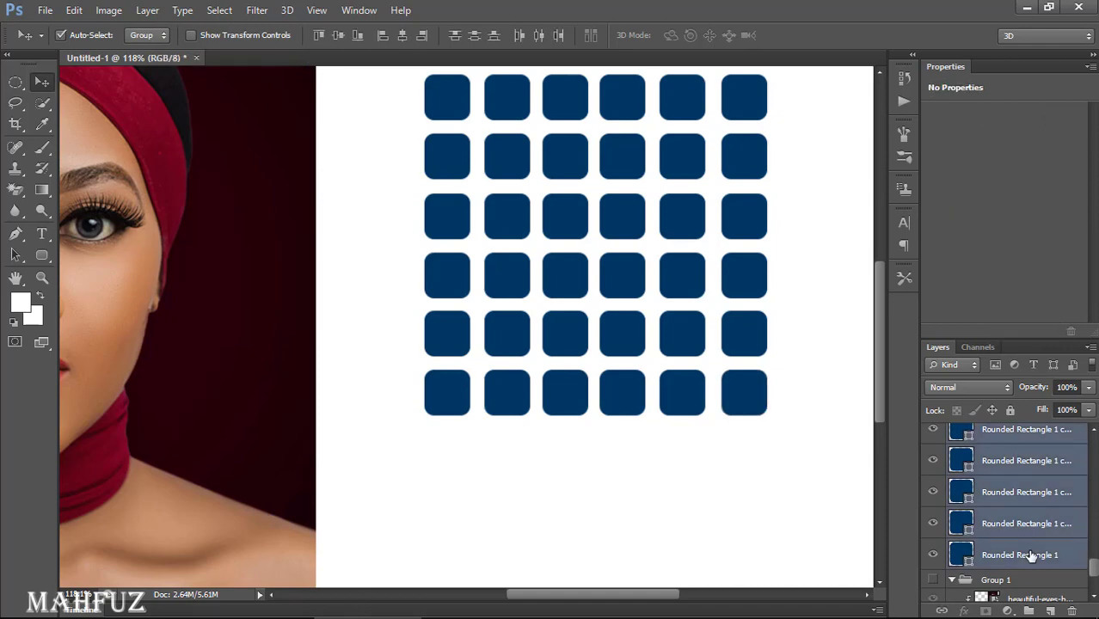
{"action": "key", "text": "ctrl+e"}
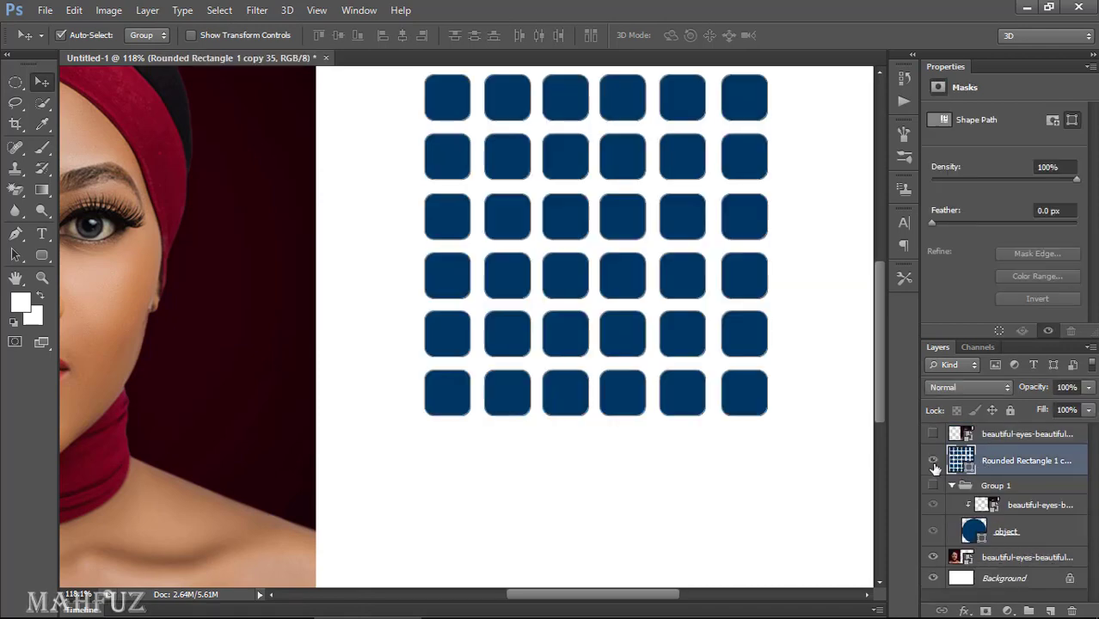
{"action": "left_click", "coordinate": [933, 464]}
{"action": "left_click", "coordinate": [934, 463]}
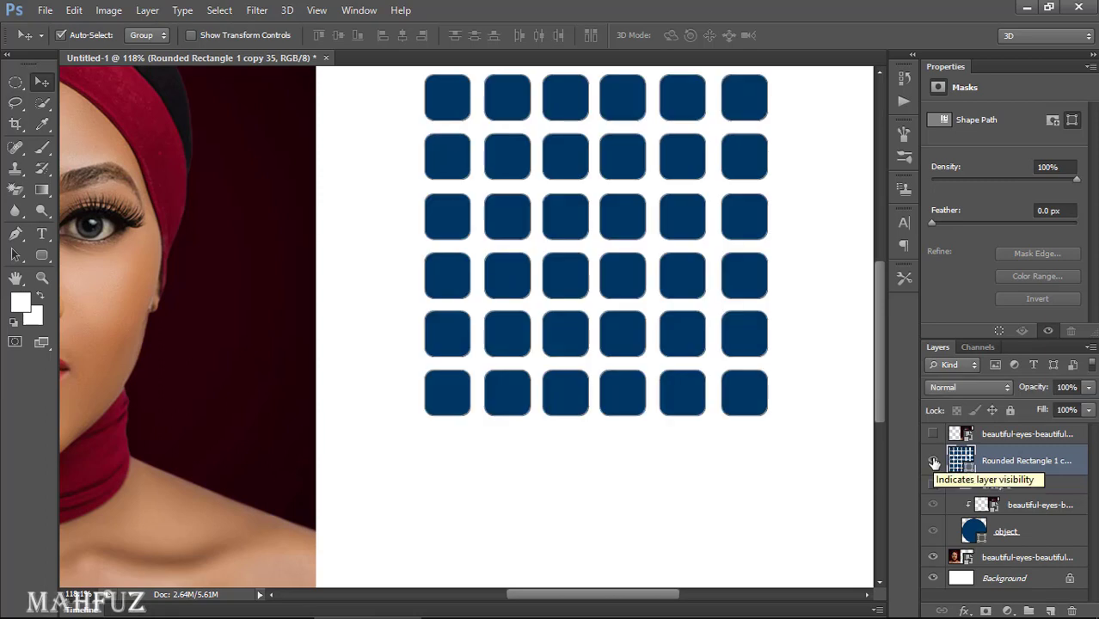
- Show the portrait copy above the grid and scale it proportionally about its center to 3.67%
{"action": "left_click", "coordinate": [933, 434]}
{"action": "scroll", "coordinate": [826, 447], "scroll_direction": "up", "scroll_amount": 1}
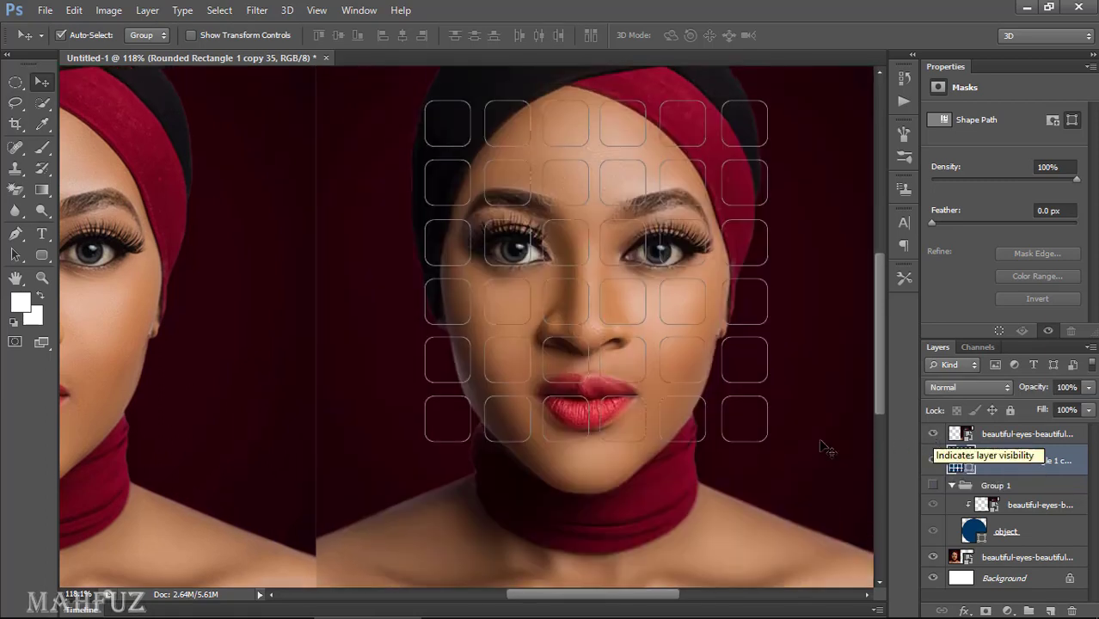
{"action": "scroll", "coordinate": [825, 448], "scroll_direction": "up", "scroll_amount": 2}
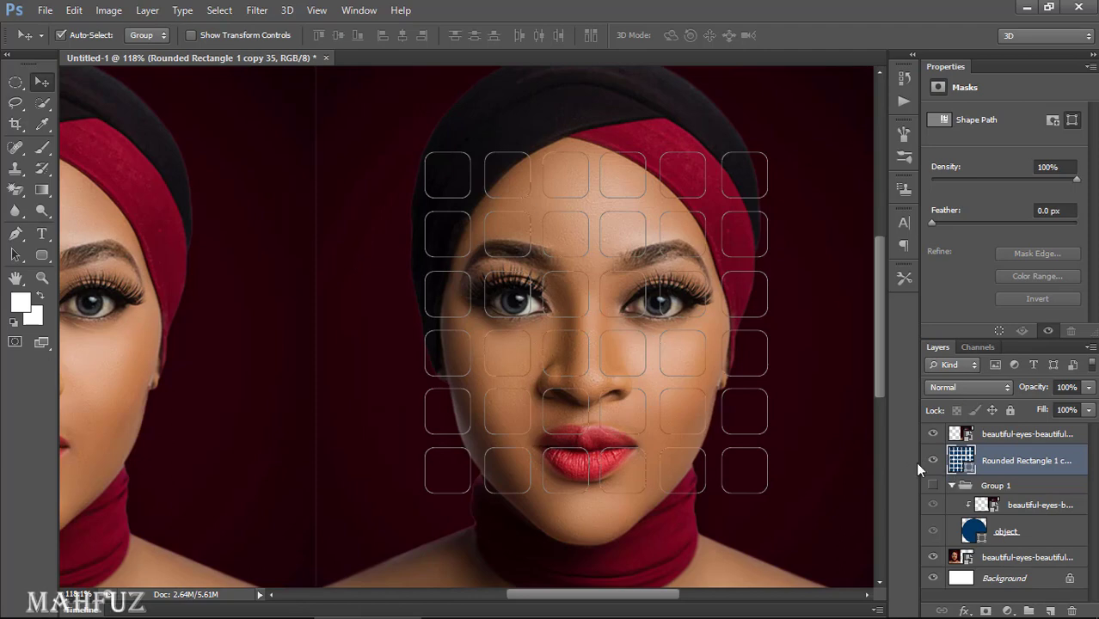
{"action": "left_click", "coordinate": [1002, 436]}
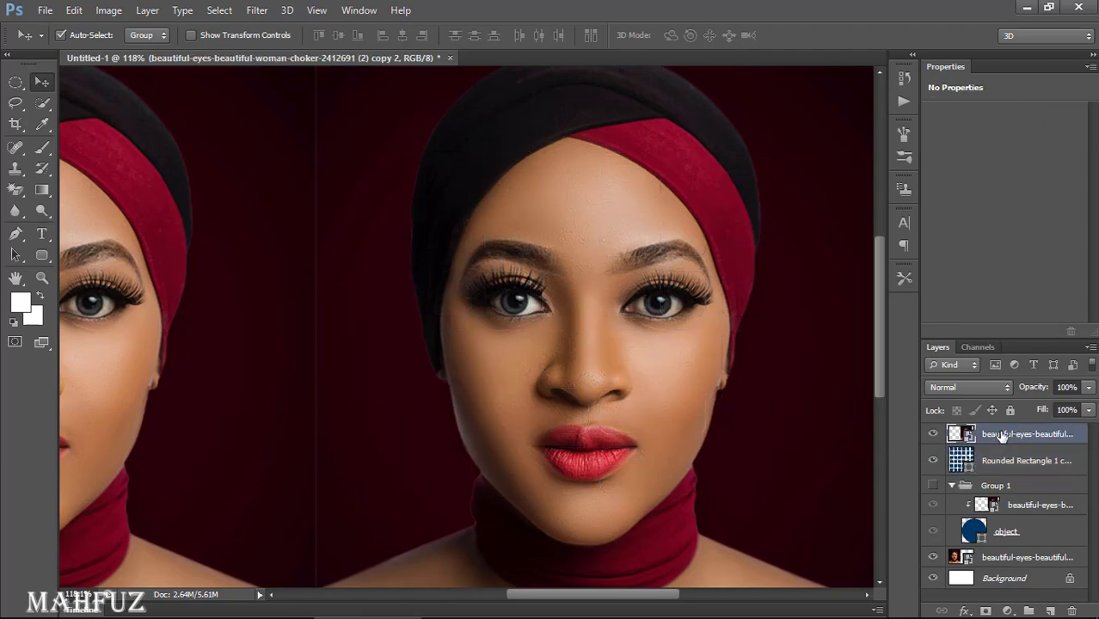
{"action": "scroll", "coordinate": [877, 375], "scroll_direction": "down", "scroll_amount": 3}
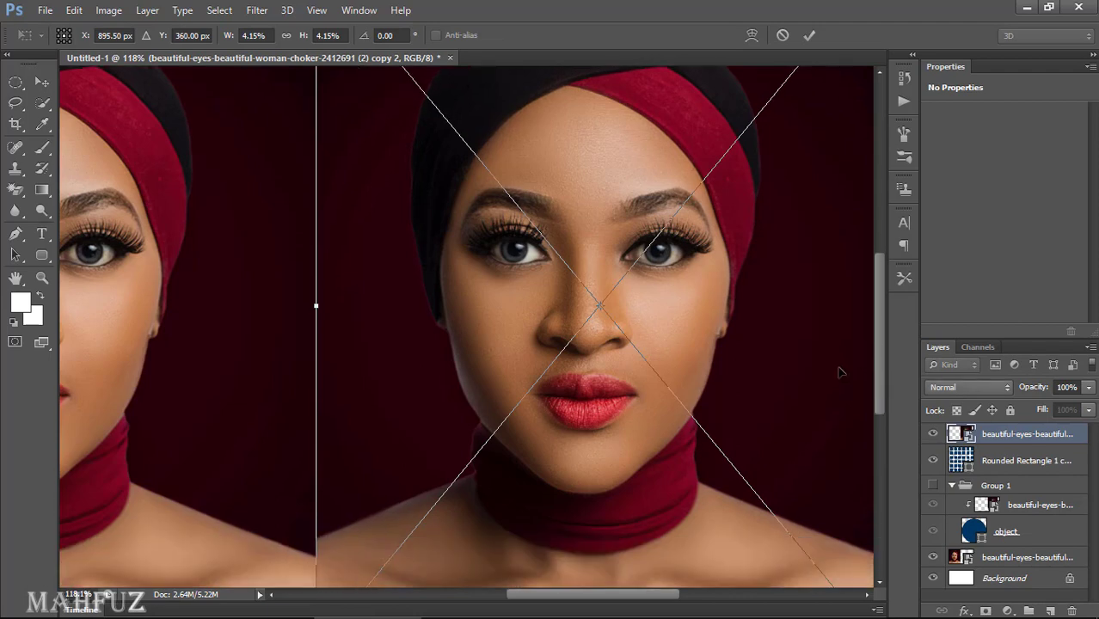
{"action": "left_click_drag", "start_coordinate": [869, 90], "coordinate": [842, 117]}
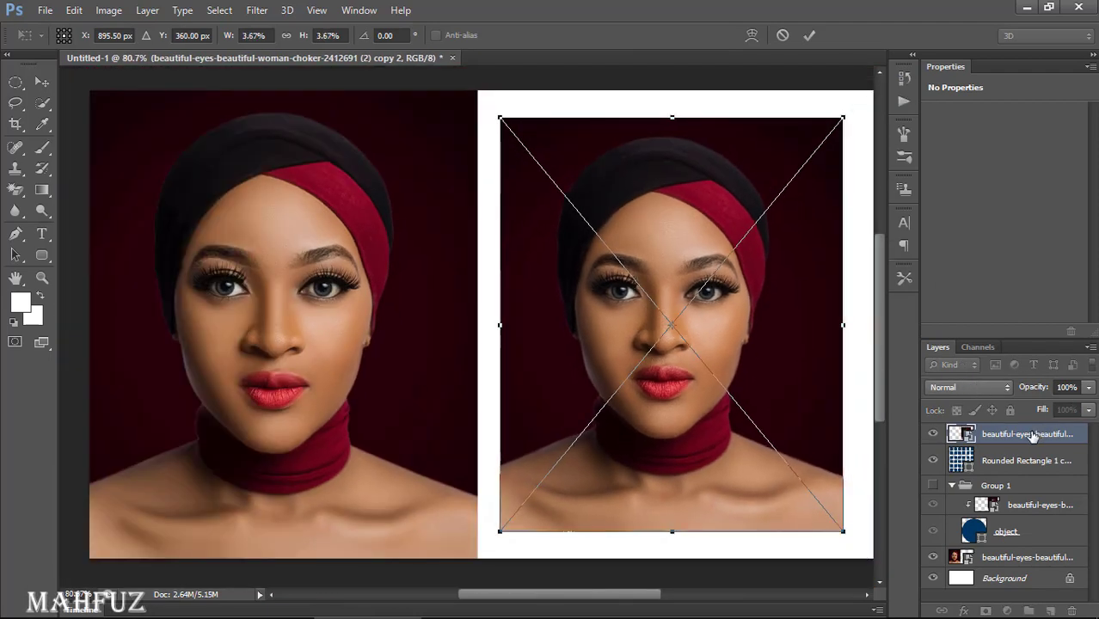
{"action": "left_click", "coordinate": [808, 38]}
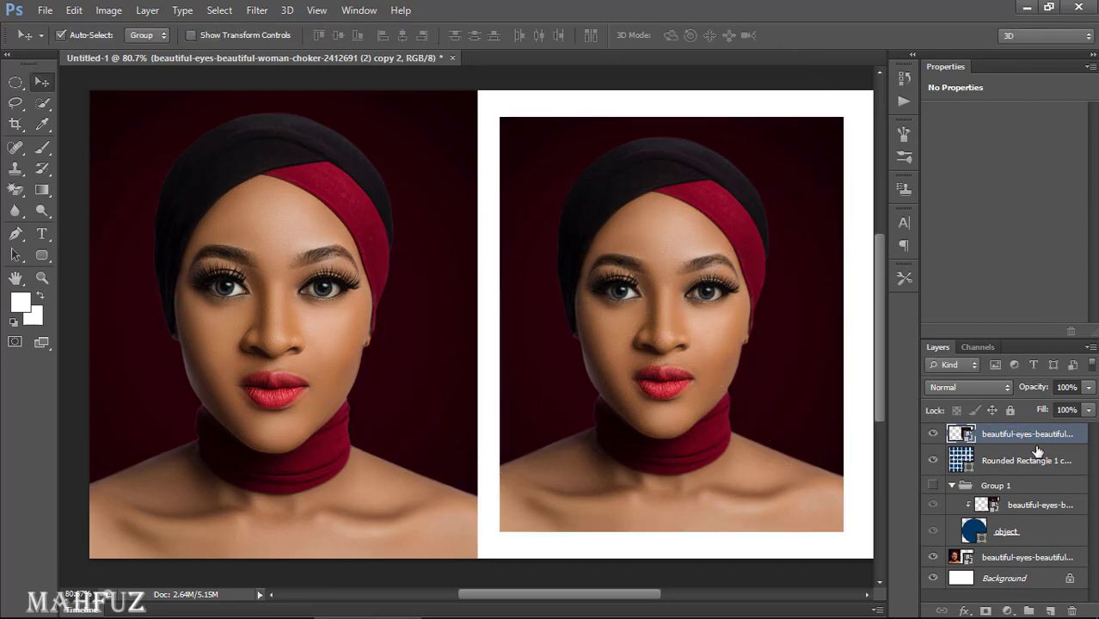
- Create a clipping mask from the portrait copy onto the merged square-grid layer and deselect the layers
{"action": "right_click", "coordinate": [1033, 445]}
{"action": "left_click", "coordinate": [764, 323]}
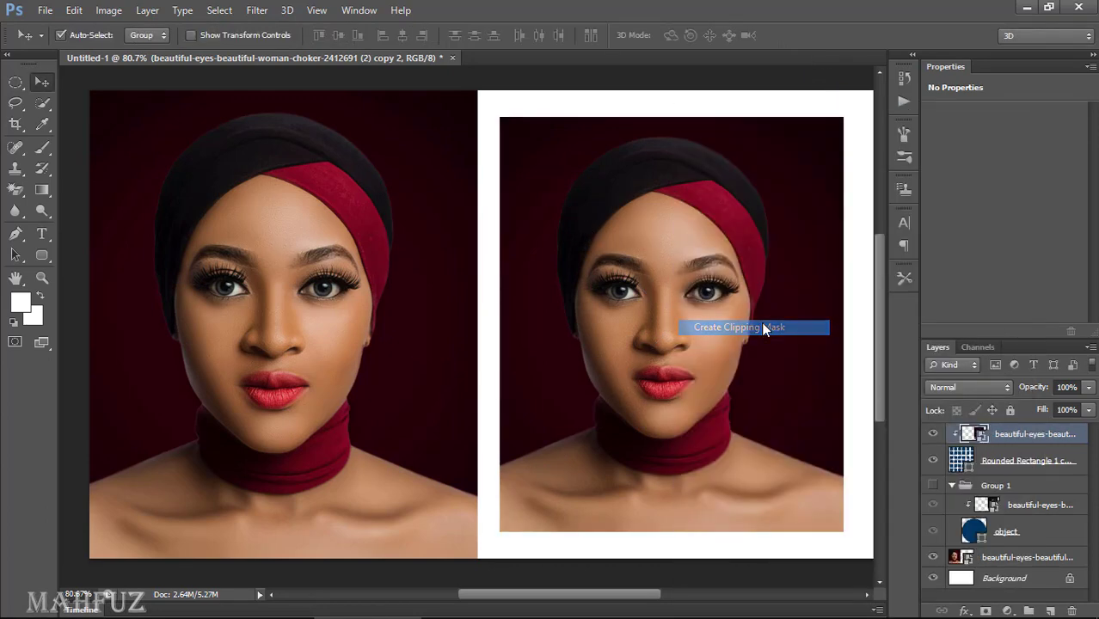
{"action": "left_click", "coordinate": [789, 480]}
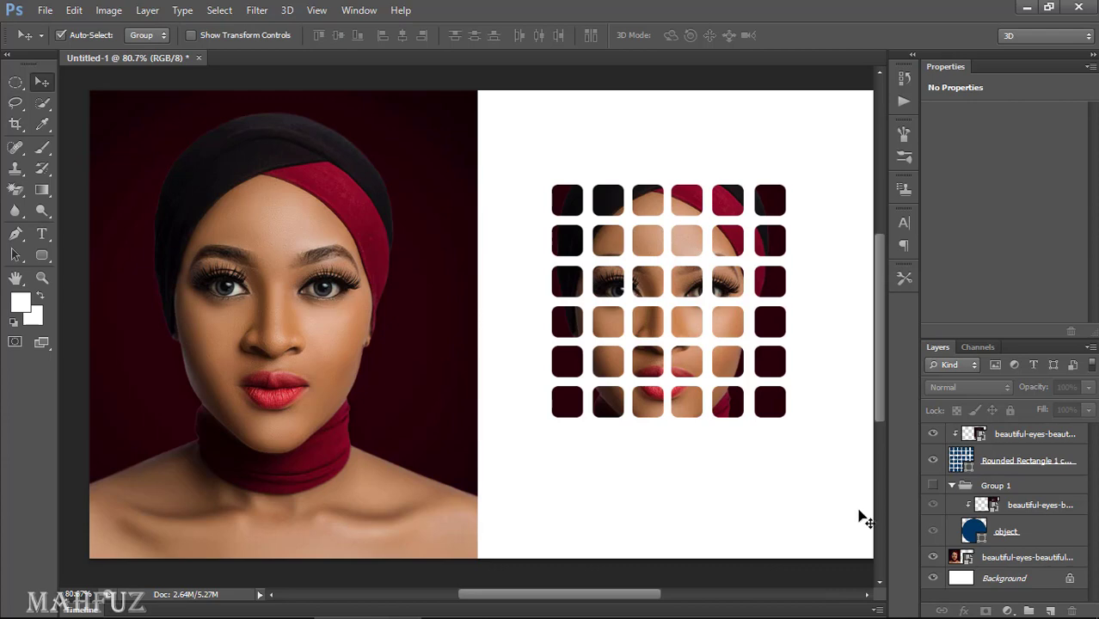
- Switch from Photoshop to the open Illustrator window
{"action": "left_click", "coordinate": [997, 464]}
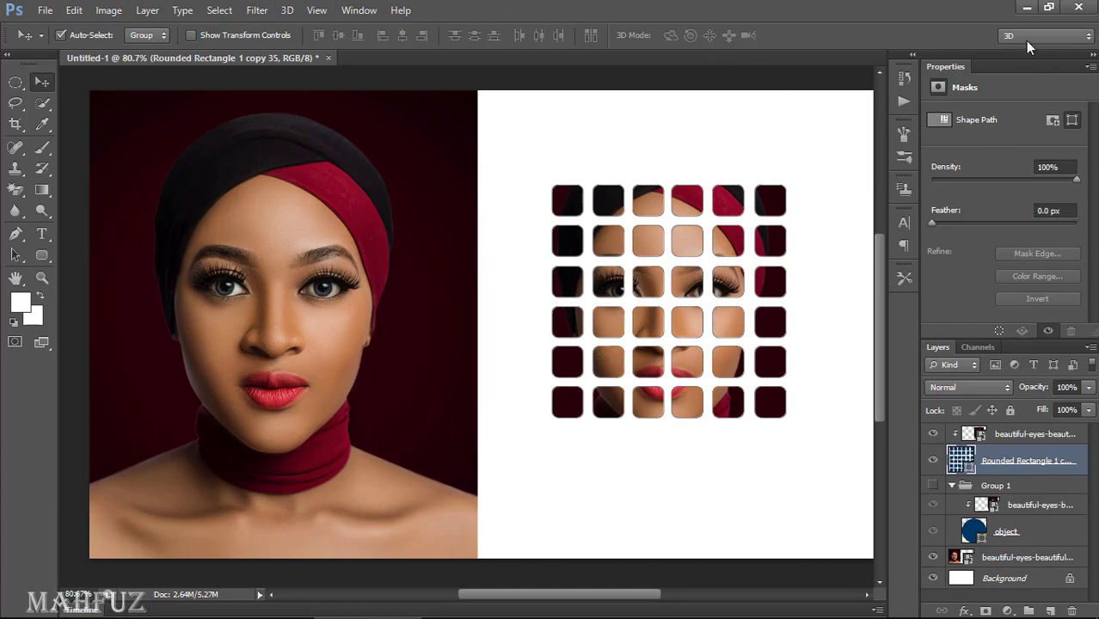
{"action": "left_click", "coordinate": [1027, 8]}
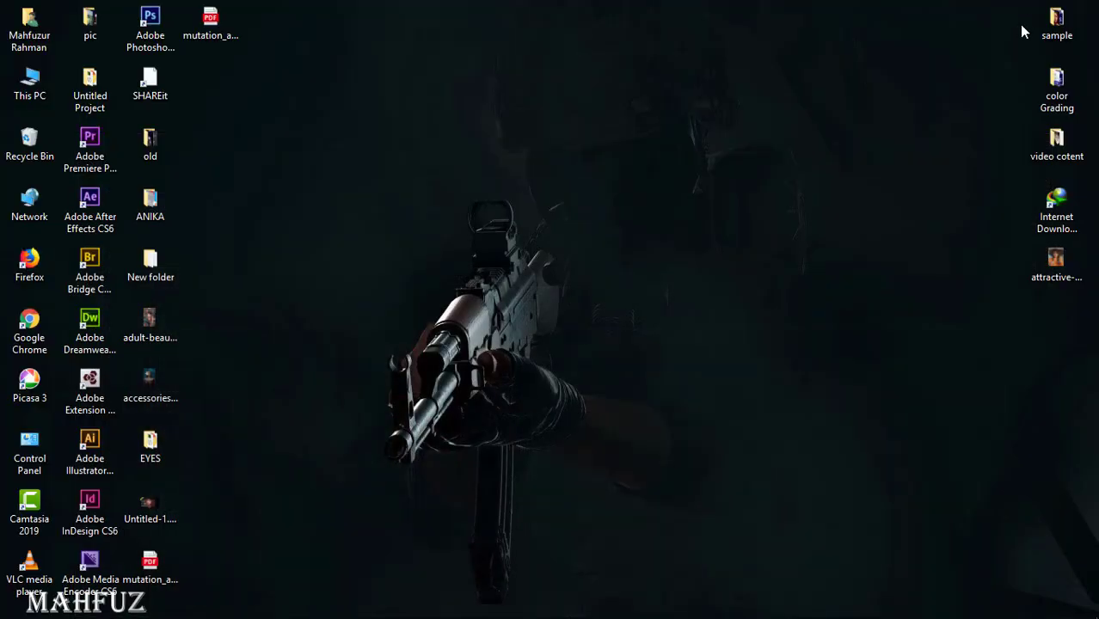
{"action": "left_click", "coordinate": [486, 606]}
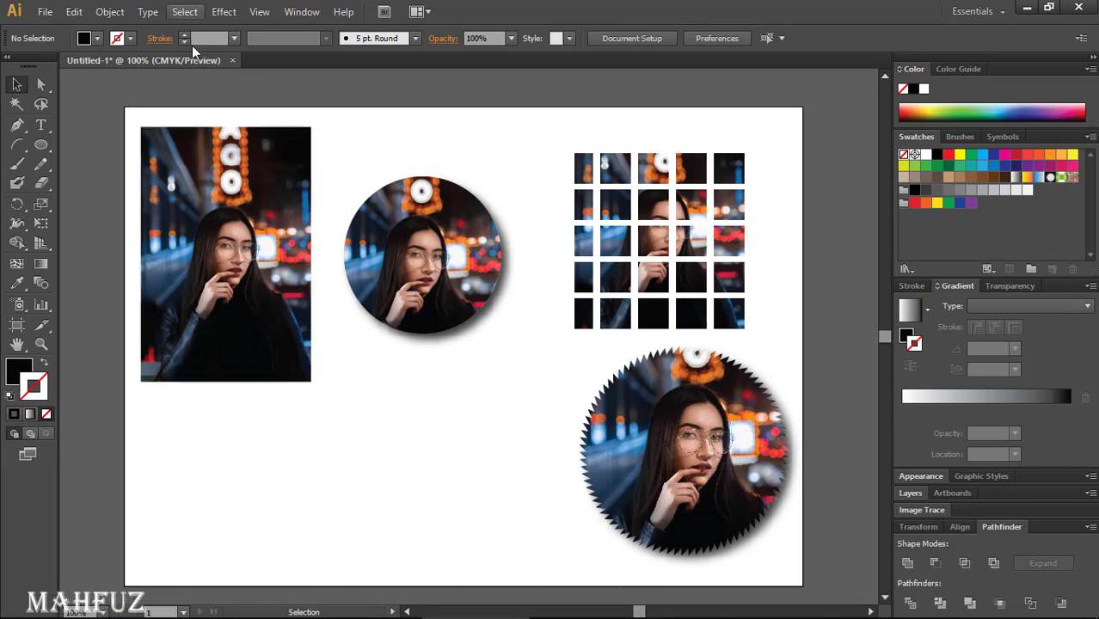
{"action": "left_click", "coordinate": [233, 62]}
{"action": "left_click", "coordinate": [703, 339]}
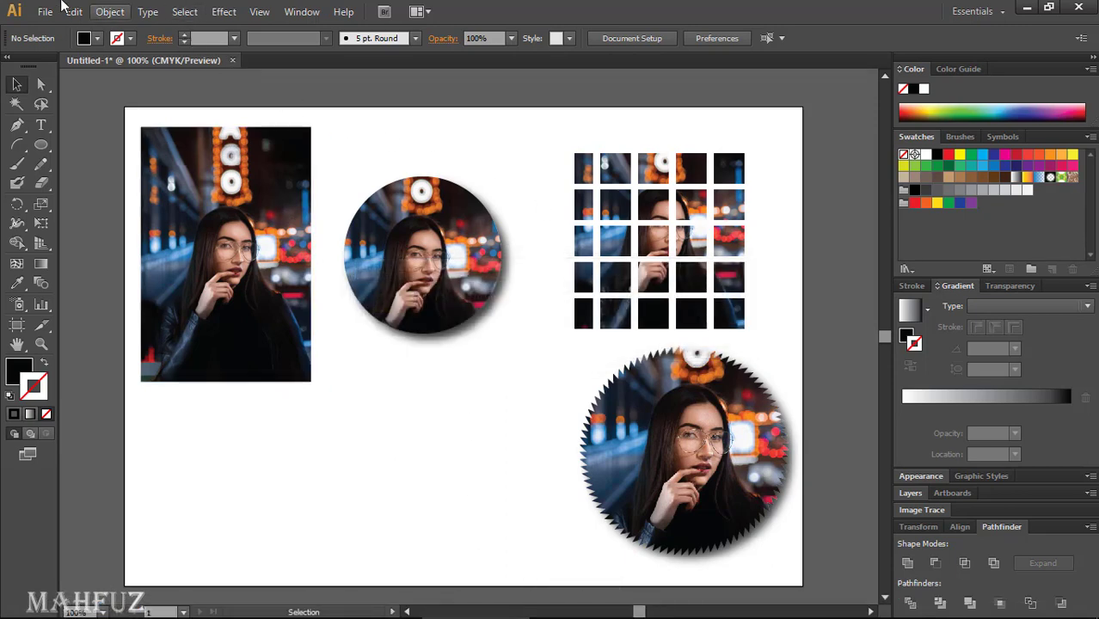
- Create a new A4 document with one artboard in landscape orientation, using points as units
{"action": "left_click", "coordinate": [45, 12]}
{"action": "left_click", "coordinate": [53, 31]}
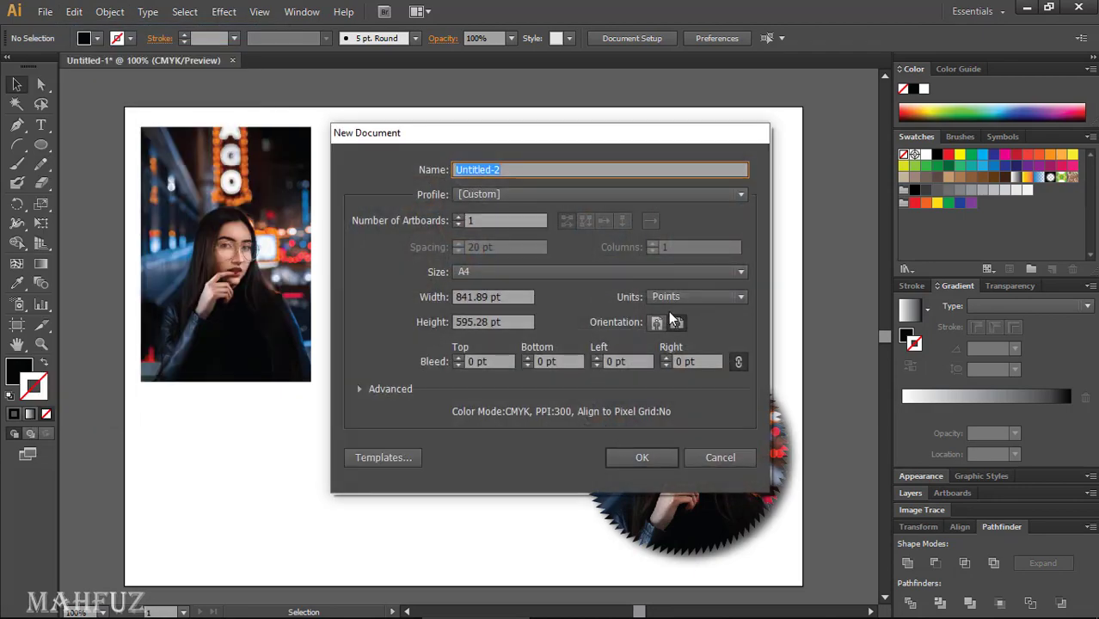
{"action": "left_click", "coordinate": [676, 322]}
{"action": "left_click", "coordinate": [646, 456]}
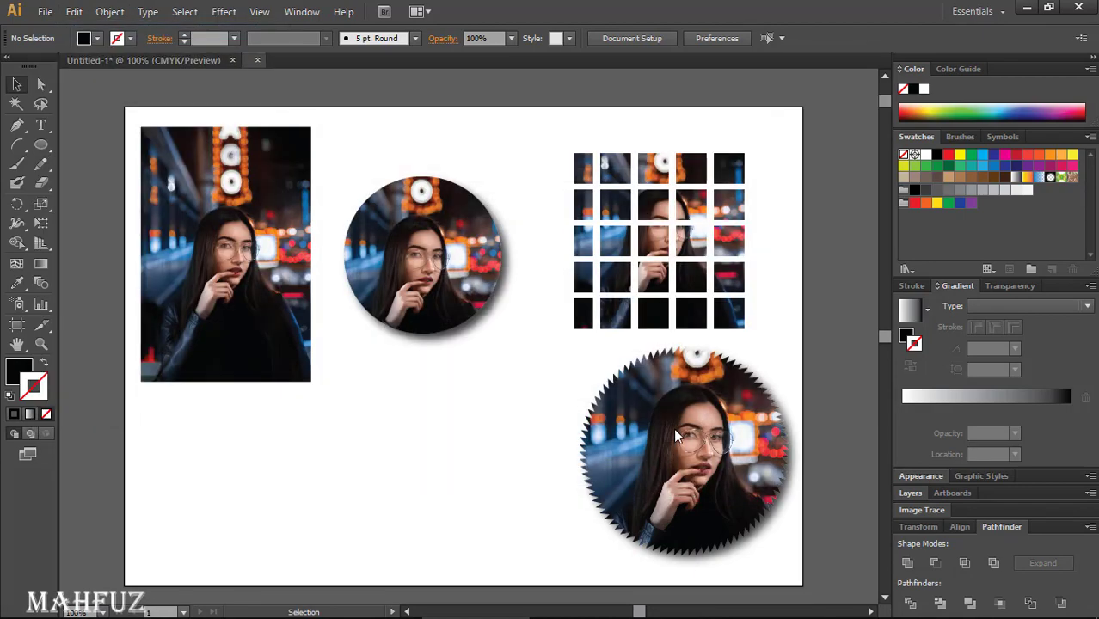
- Place the photo of the woman in a hat from the desktop into the new document and scale it down proportionally
{"action": "left_click", "coordinate": [1027, 7]}
{"action": "left_click_drag", "start_coordinate": [438, 611], "coordinate": [292, 334]}
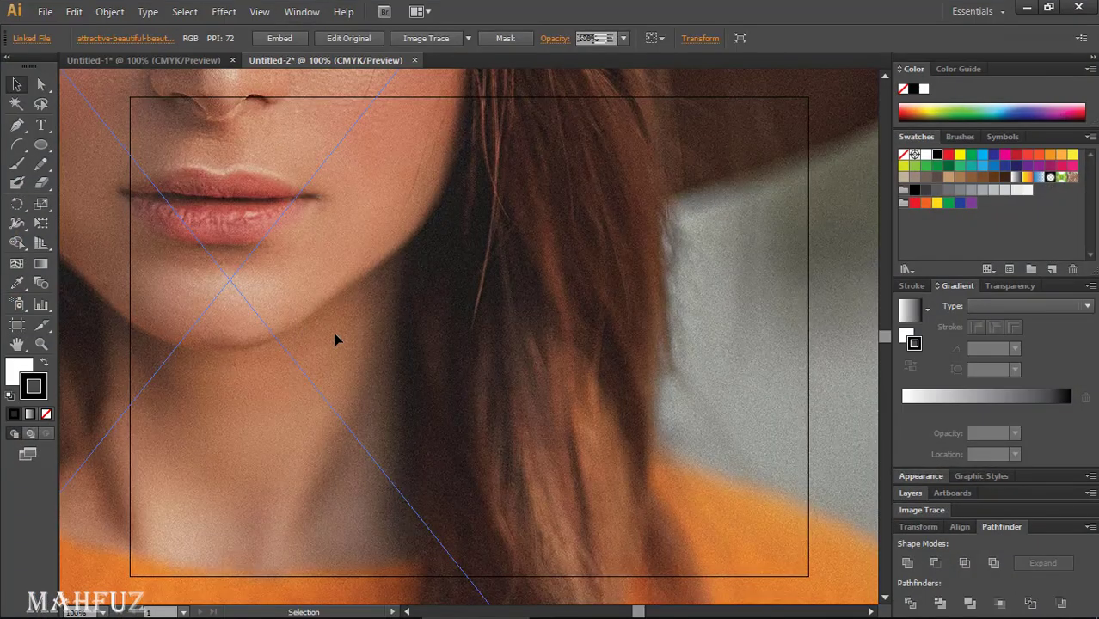
{"action": "scroll", "coordinate": [334, 332], "scroll_direction": "down", "scroll_amount": 6}
{"action": "left_click_drag", "start_coordinate": [422, 199], "coordinate": [356, 294]}
{"action": "left_click", "coordinate": [397, 362]}
- Scale the placed photo down further and move it fully inside the left part of the artboard
{"action": "scroll", "coordinate": [330, 325], "scroll_direction": "up", "scroll_amount": 2}
{"action": "scroll", "coordinate": [329, 325], "scroll_direction": "up", "scroll_amount": 4}
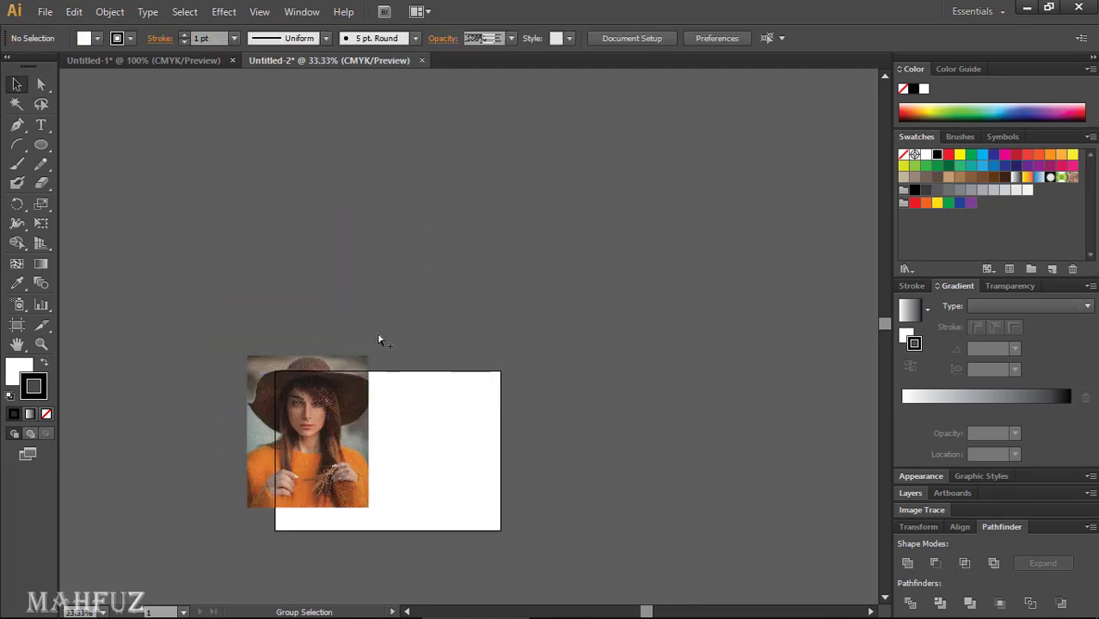
{"action": "scroll", "coordinate": [403, 288], "scroll_direction": "up", "scroll_amount": 2}
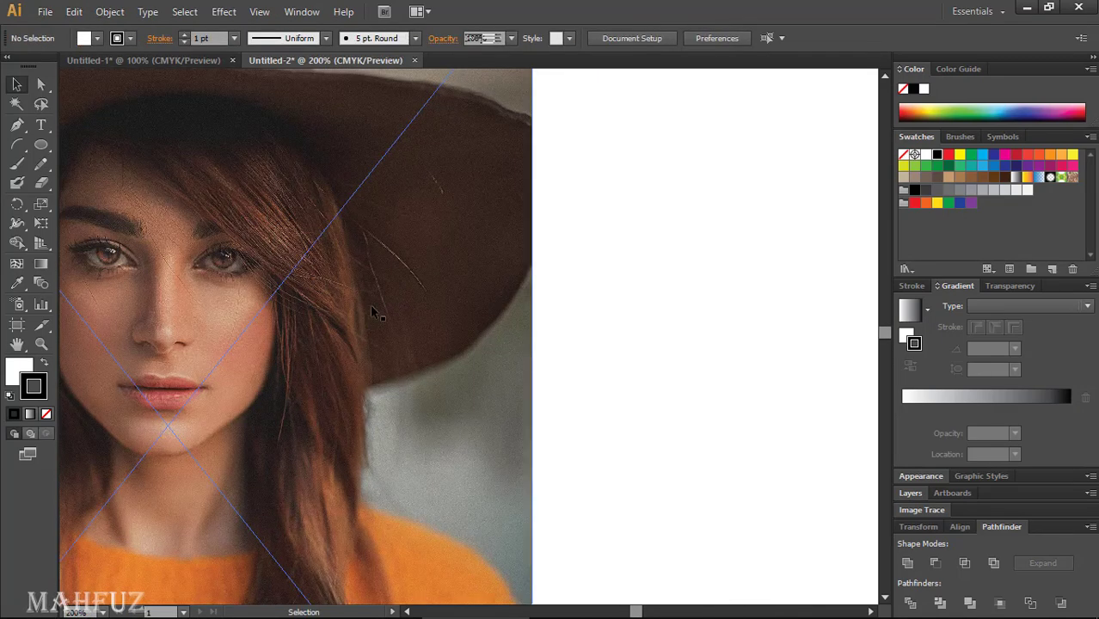
{"action": "scroll", "coordinate": [361, 318], "scroll_direction": "down", "scroll_amount": 1}
{"action": "left_click_drag", "start_coordinate": [318, 301], "coordinate": [400, 216]}
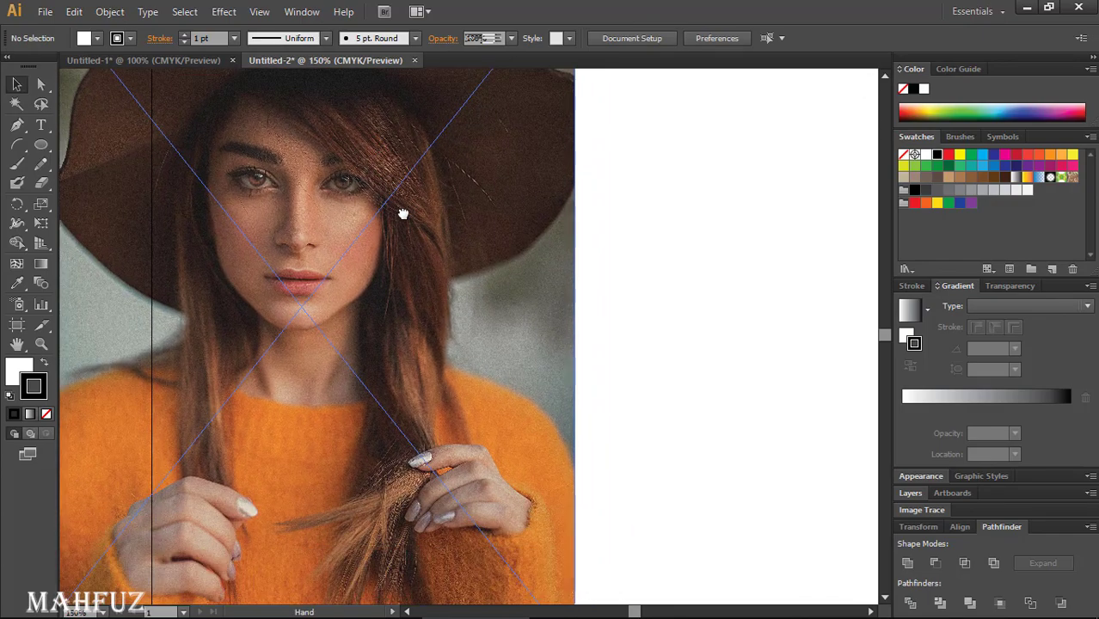
{"action": "scroll", "coordinate": [410, 221], "scroll_direction": "down", "scroll_amount": 4}
{"action": "left_click", "coordinate": [423, 195]}
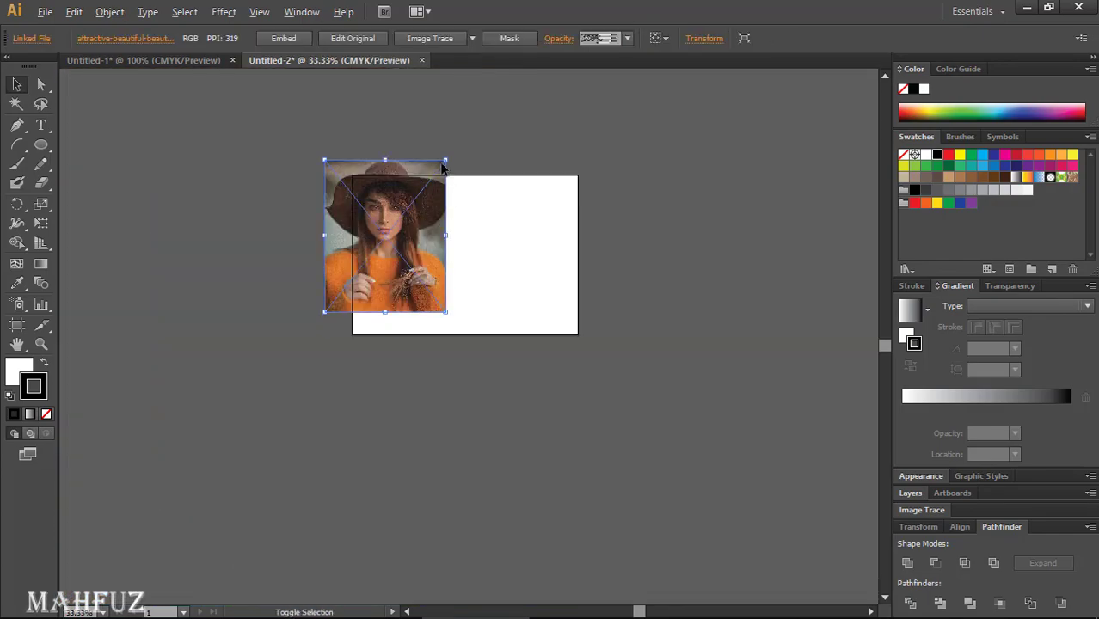
{"action": "left_click_drag", "start_coordinate": [445, 160], "coordinate": [424, 191]}
{"action": "left_click", "coordinate": [434, 319]}
{"action": "left_click_drag", "start_coordinate": [393, 255], "coordinate": [405, 285]}
- Embed the linked photo in the document and deselect it
{"action": "left_click", "coordinate": [297, 38]}
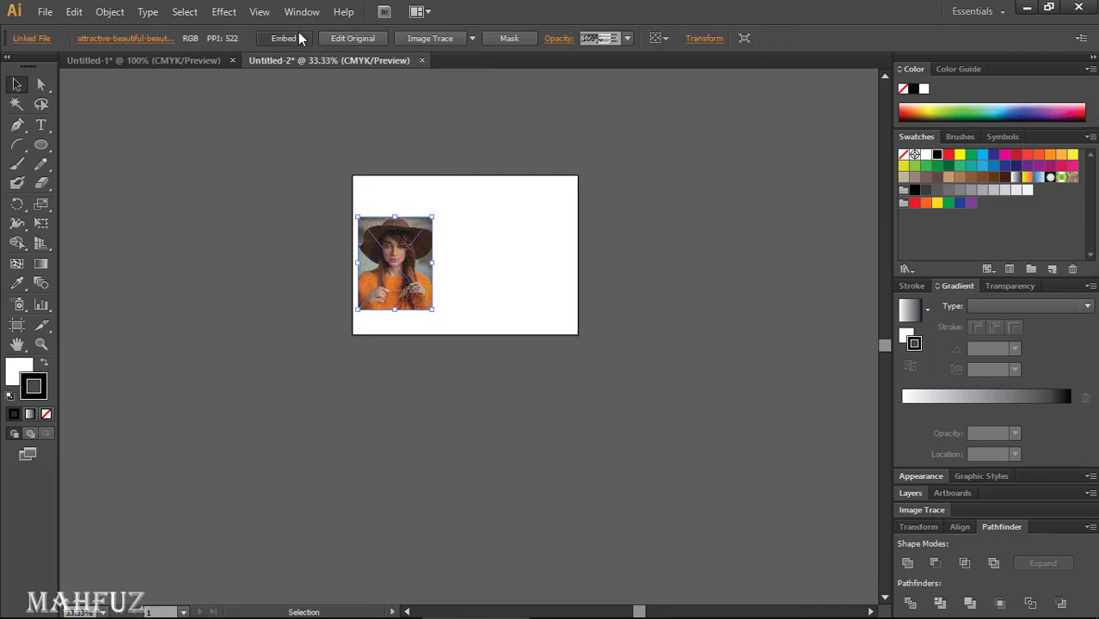
{"action": "left_click", "coordinate": [451, 273]}
{"action": "scroll", "coordinate": [450, 273], "scroll_direction": "up", "scroll_amount": 1}
{"action": "scroll", "coordinate": [451, 270], "scroll_direction": "up", "scroll_amount": 2}
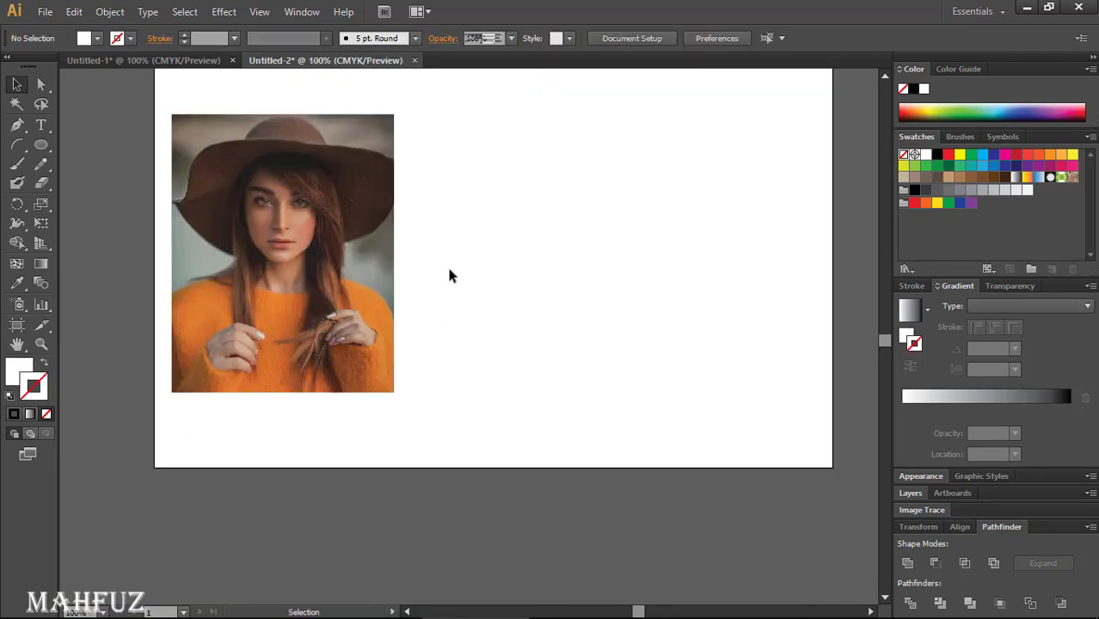
- Move the embedded photo off the artboard into the empty area beside its left edge and deselect it
{"action": "left_click_drag", "start_coordinate": [434, 256], "coordinate": [555, 376]}
{"action": "left_click_drag", "start_coordinate": [425, 369], "coordinate": [261, 205]}
{"action": "left_click", "coordinate": [450, 362]}
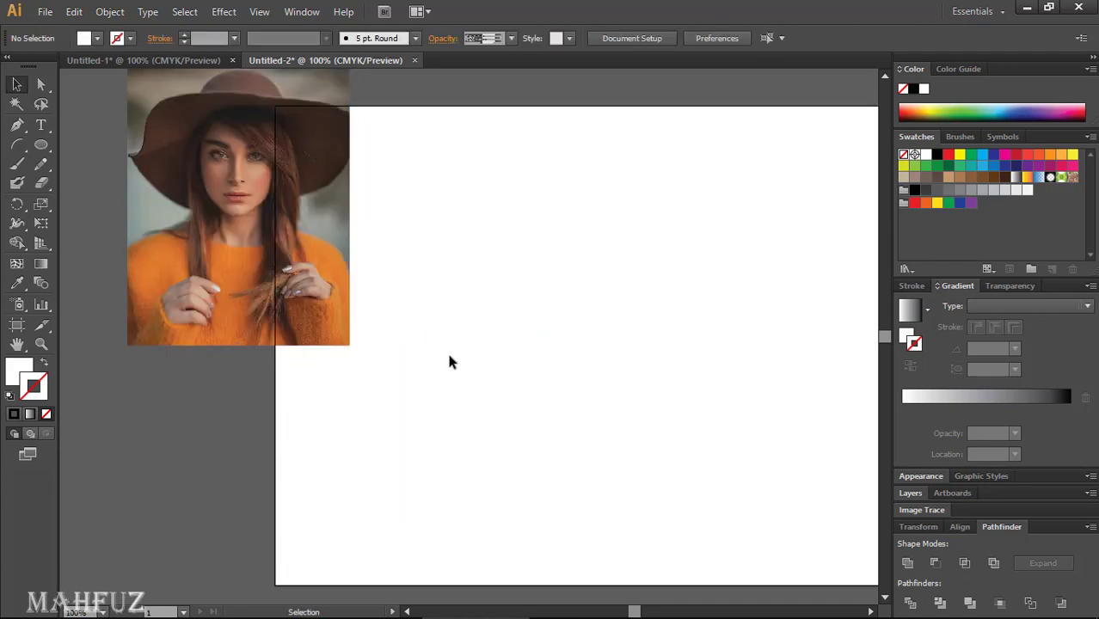
{"action": "scroll", "coordinate": [417, 252], "scroll_direction": "down", "scroll_amount": 2}
{"action": "left_click_drag", "start_coordinate": [437, 265], "coordinate": [596, 290]}
{"action": "left_click_drag", "start_coordinate": [471, 277], "coordinate": [415, 278]}
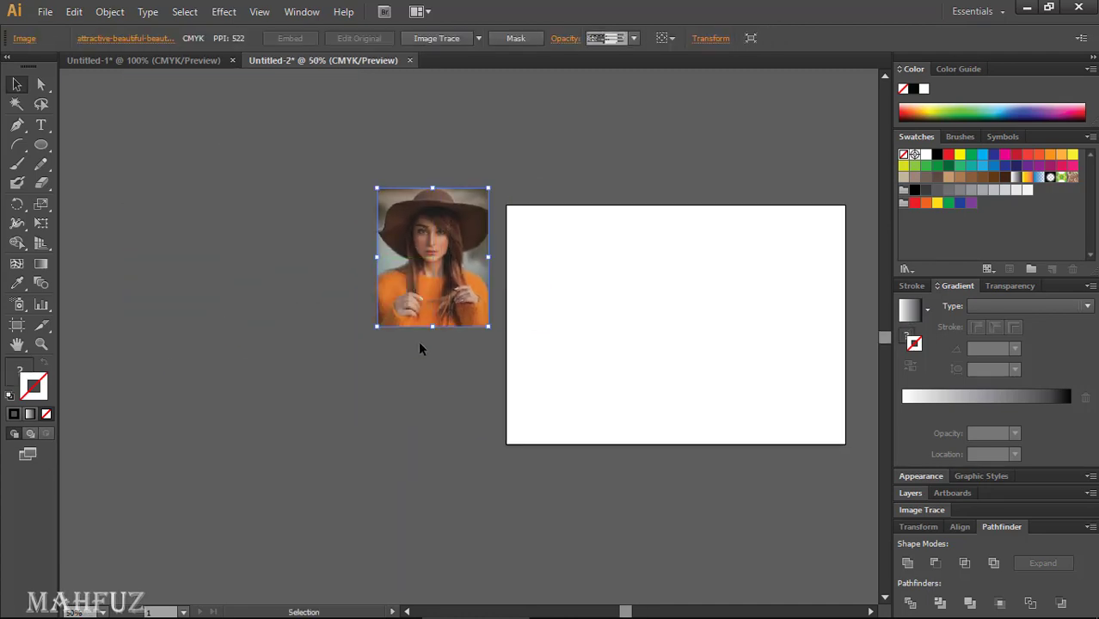
{"action": "left_click", "coordinate": [419, 344]}
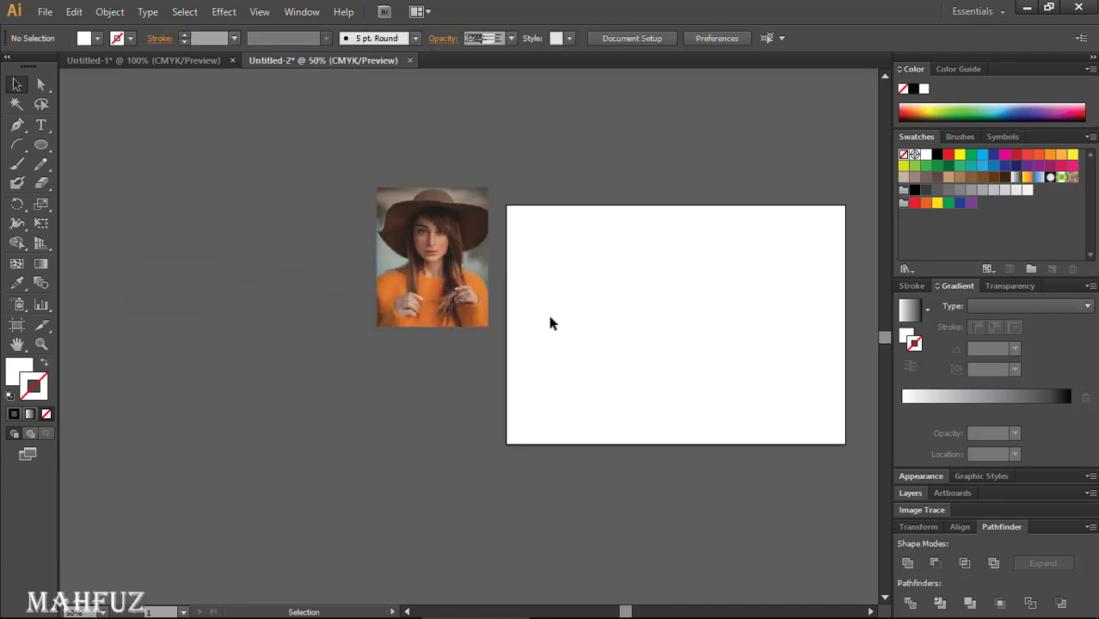
{"action": "left_click_drag", "start_coordinate": [492, 310], "coordinate": [286, 299]}
{"action": "scroll", "coordinate": [286, 299], "scroll_direction": "up", "scroll_amount": 1}
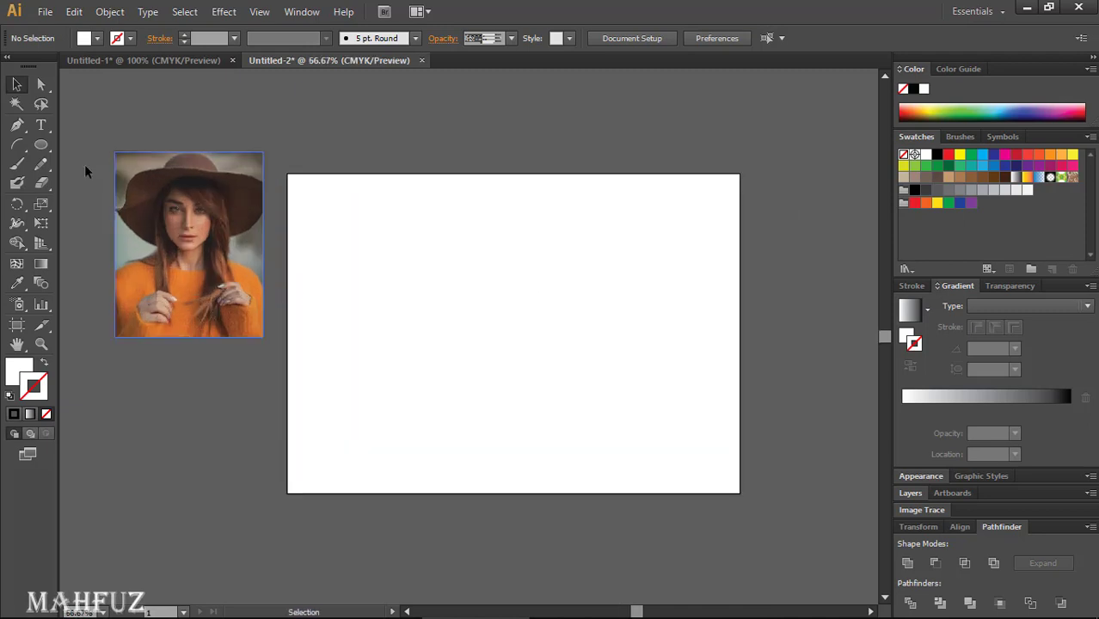
- Draw a circle with the Ellipse tool in the upper-left part of the artboard and fill it with dark navy blue
{"action": "left_click", "coordinate": [41, 147]}
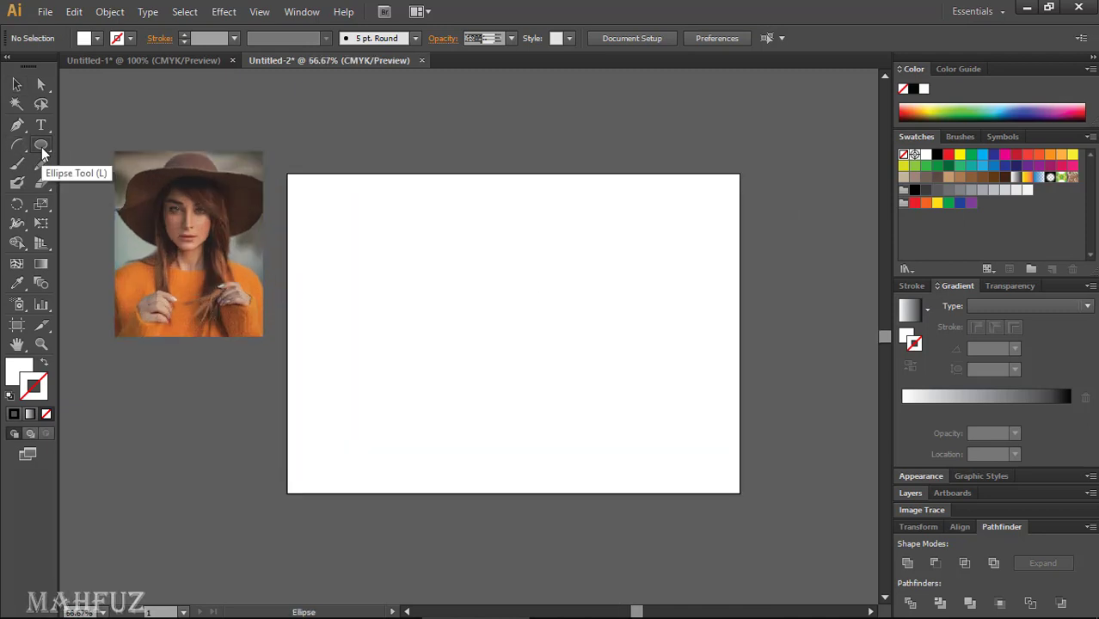
{"action": "left_click_drag", "start_coordinate": [41, 147], "coordinate": [103, 183]}
{"action": "left_click_drag", "start_coordinate": [321, 201], "coordinate": [439, 352]}
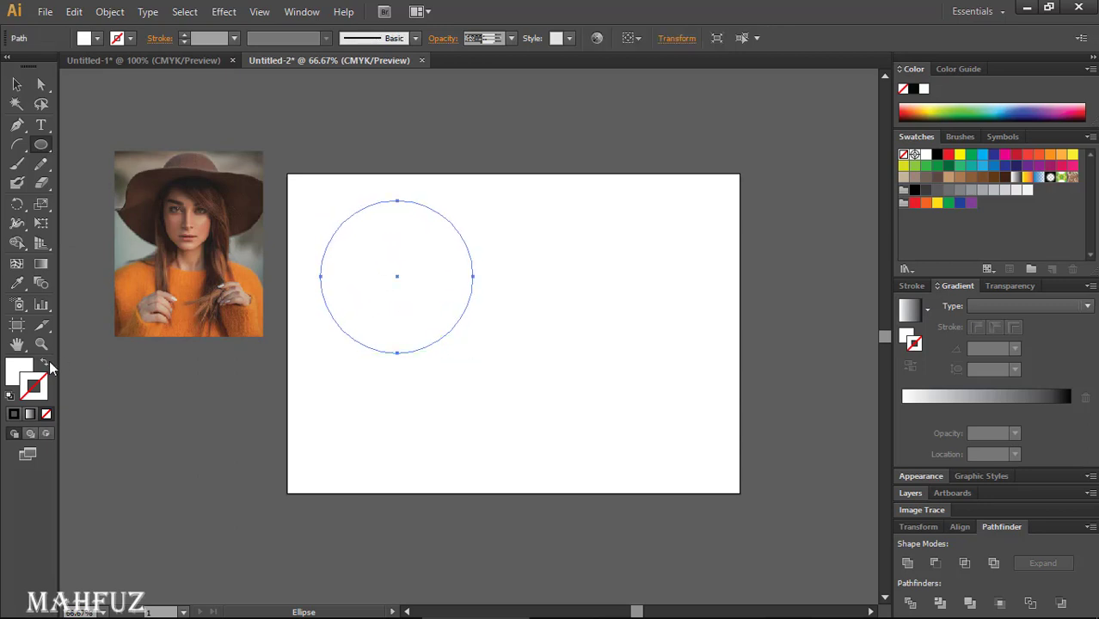
{"action": "left_click", "coordinate": [97, 38]}
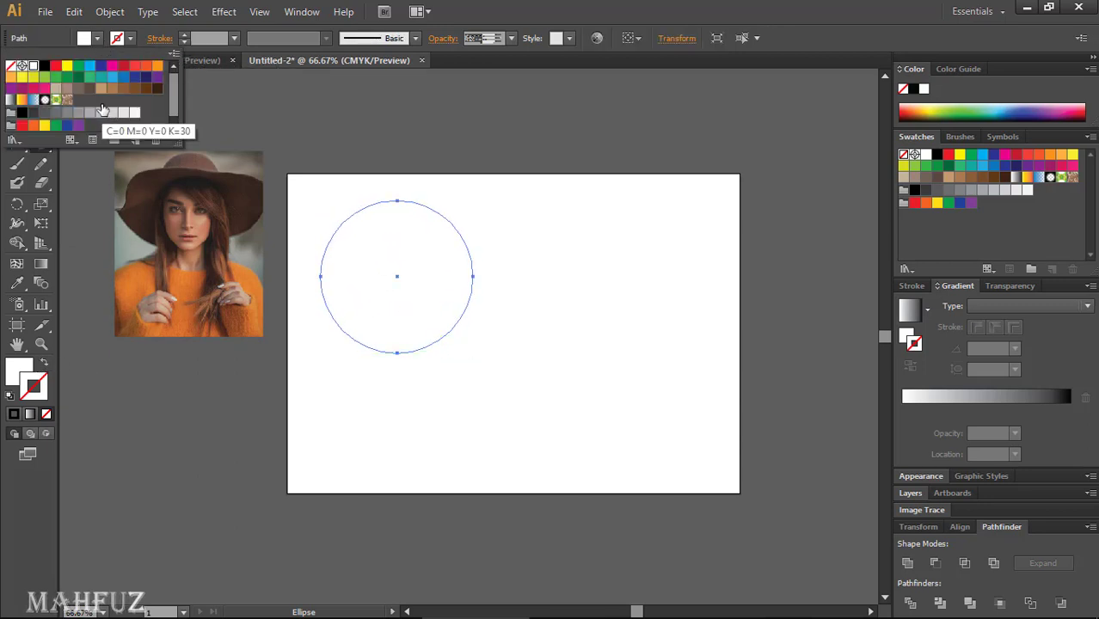
{"action": "left_click", "coordinate": [124, 79]}
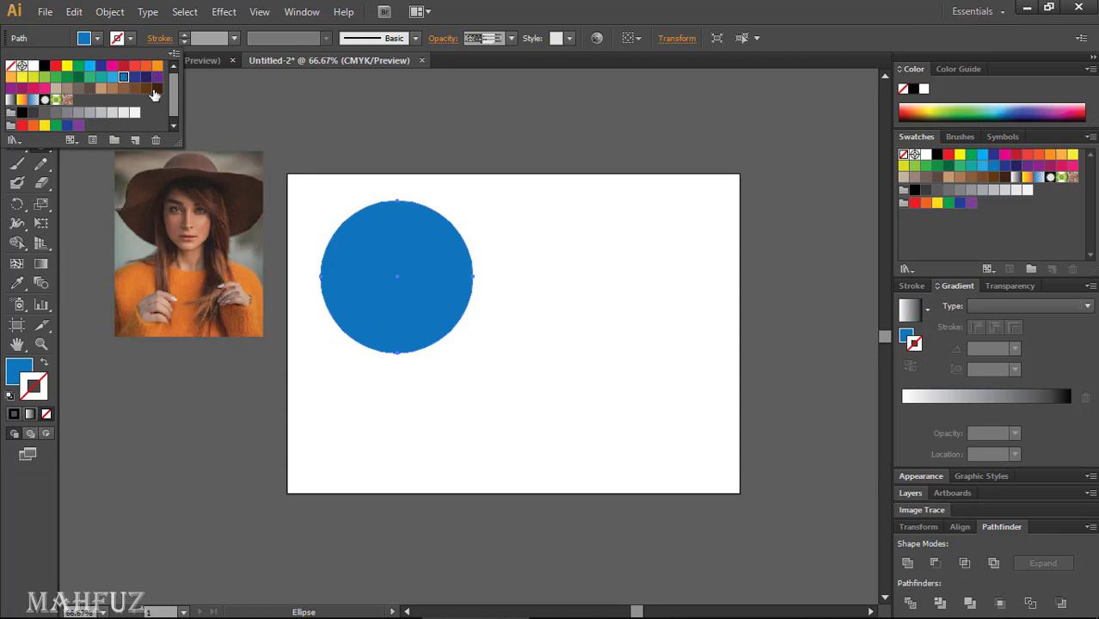
{"action": "left_click", "coordinate": [146, 76]}
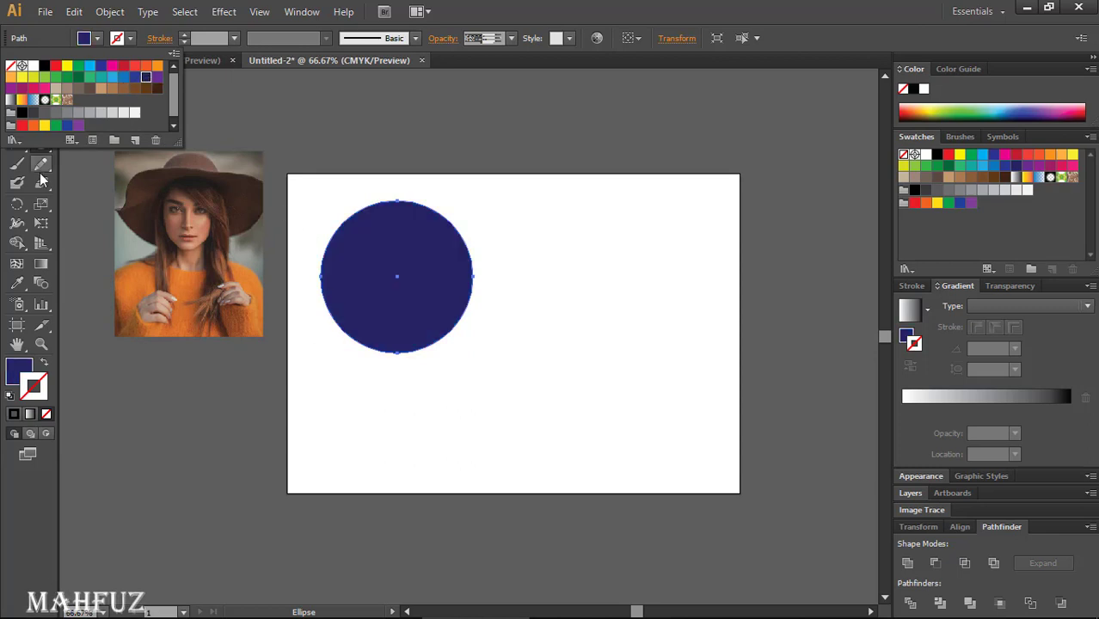
- Move the photo onto the artboard so that it lies behind the navy circle
{"action": "left_click", "coordinate": [24, 87]}
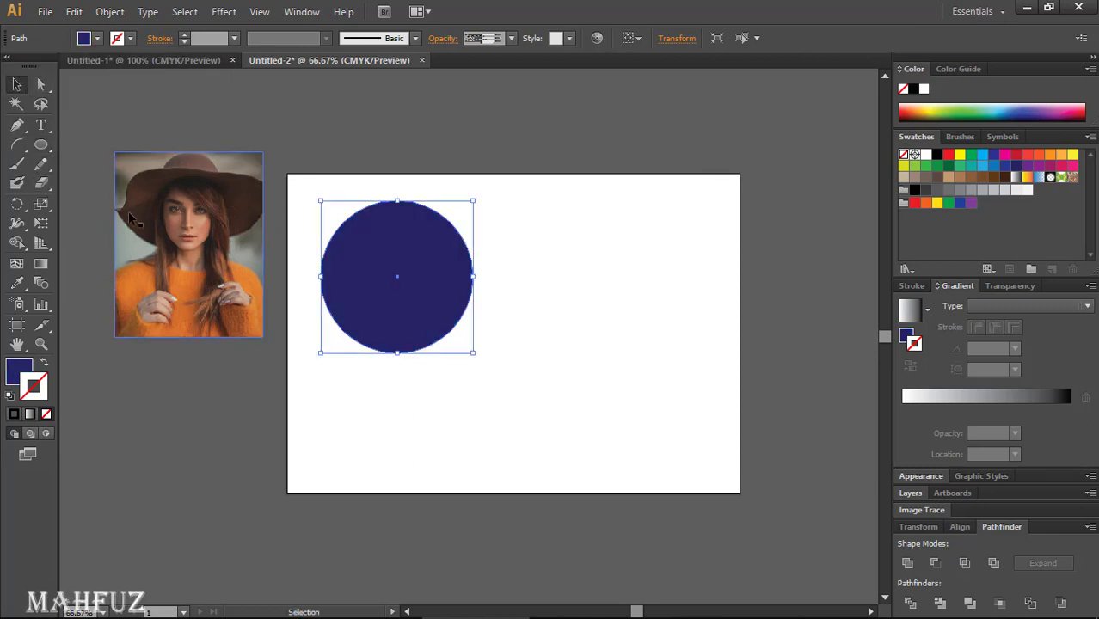
{"action": "left_click", "coordinate": [172, 271]}
{"action": "left_click_drag", "start_coordinate": [174, 273], "coordinate": [386, 311]}
- Scale the navy circle down about its center until it fits within the photo's width, and exit isolation mode
{"action": "double_click", "coordinate": [384, 330]}
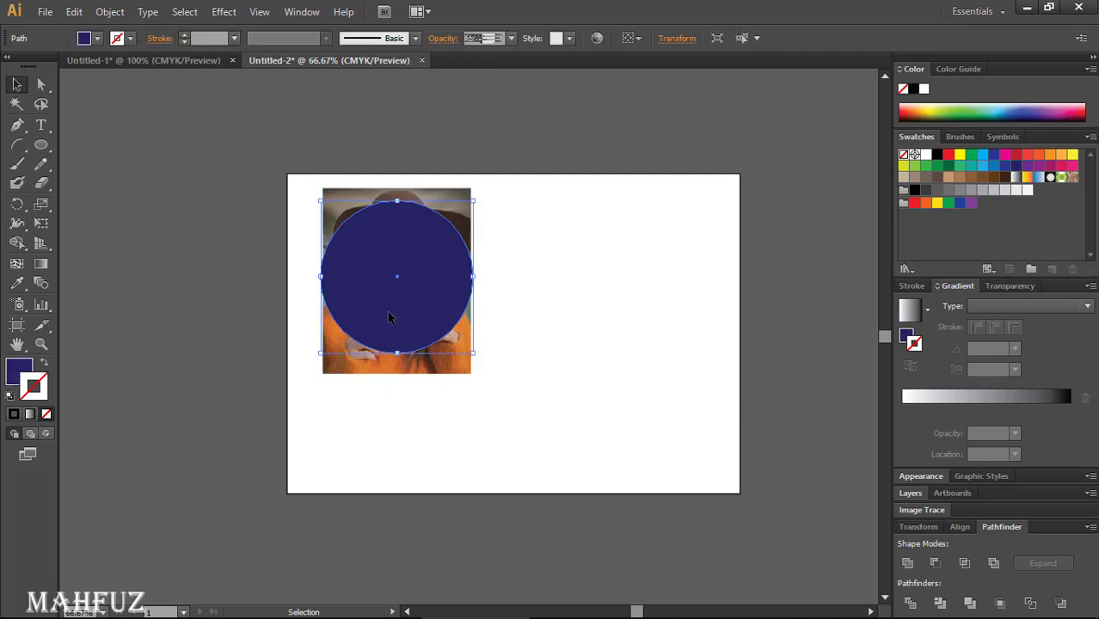
{"action": "left_click_drag", "start_coordinate": [469, 204], "coordinate": [454, 219]}
{"action": "left_click", "coordinate": [482, 264]}
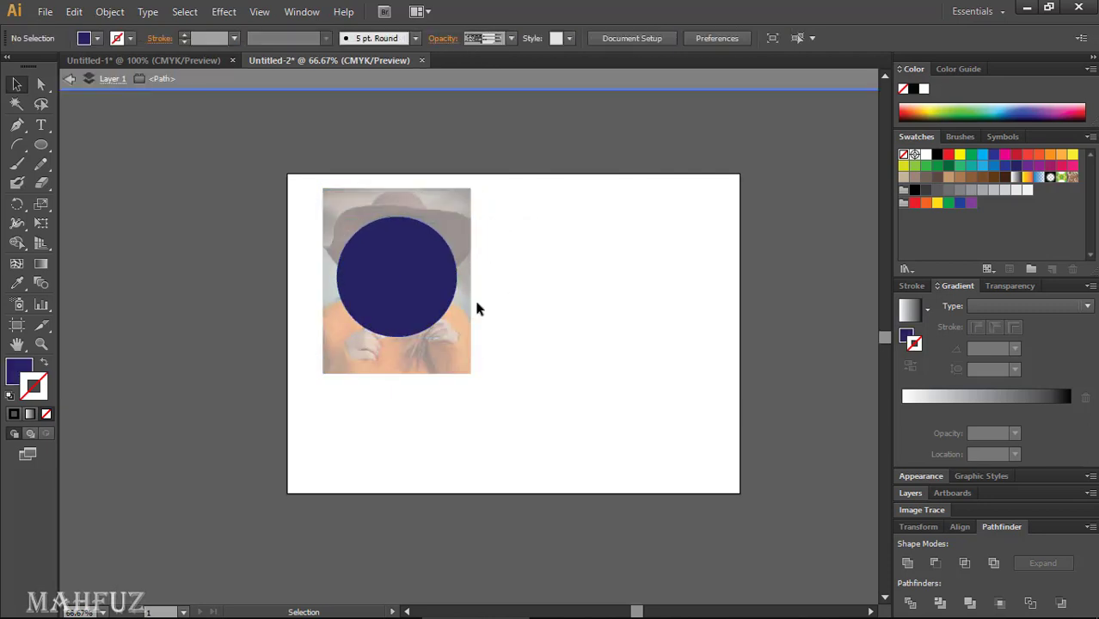
{"action": "right_click", "coordinate": [493, 239]}
{"action": "left_click", "coordinate": [526, 290]}
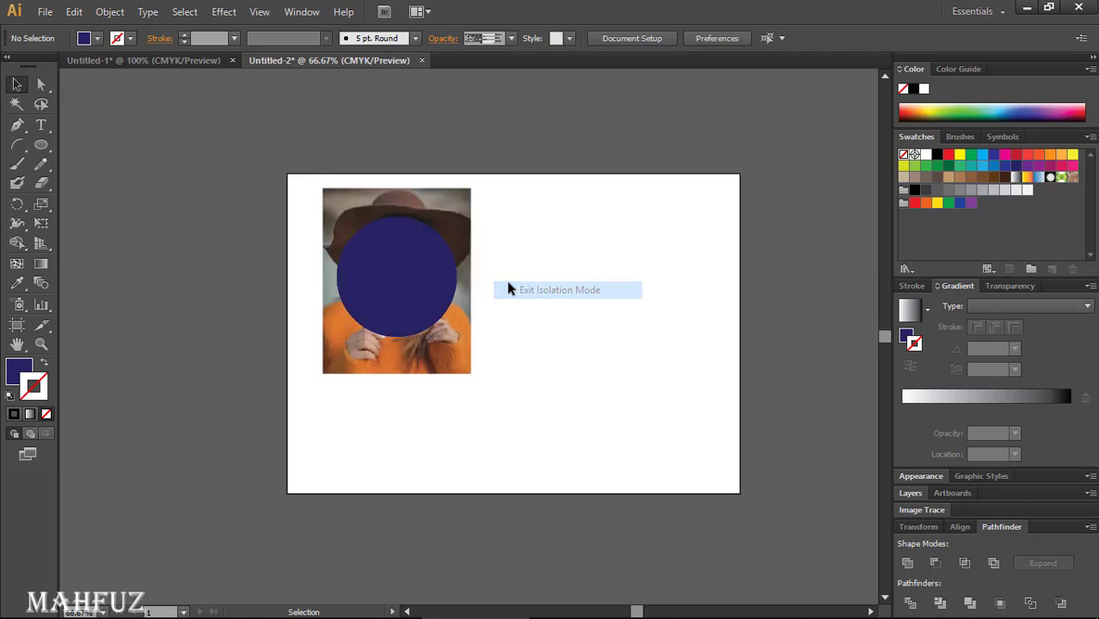
- Move the navy circle off the photo and back over the woman's face and hat, and deselect it
{"action": "left_click", "coordinate": [415, 274]}
{"action": "left_click_drag", "start_coordinate": [411, 275], "coordinate": [569, 332]}
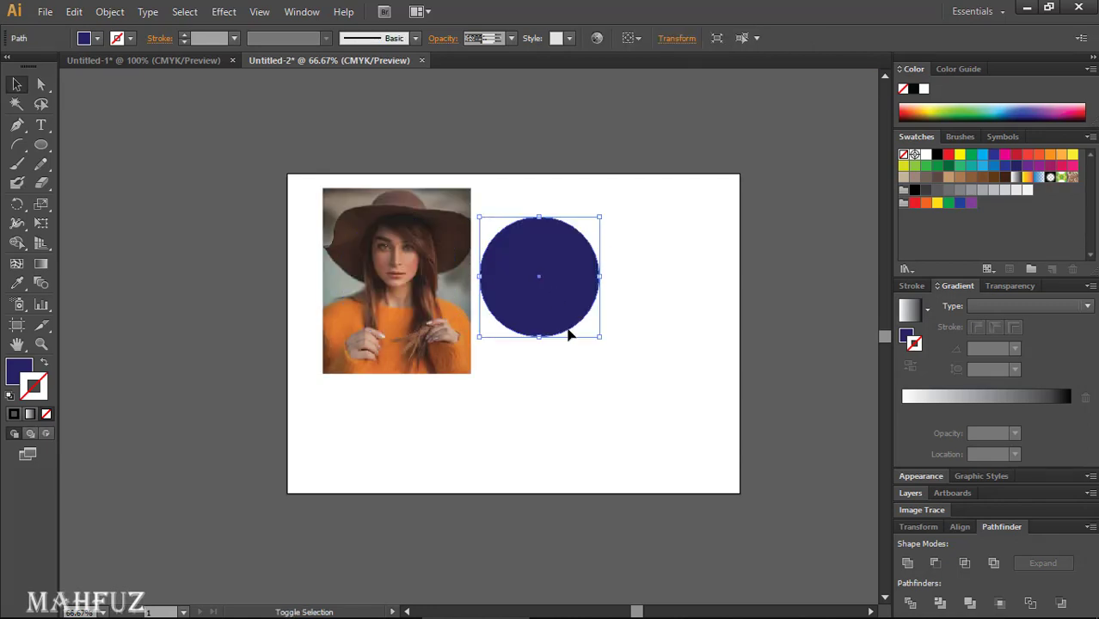
{"action": "left_click", "coordinate": [572, 347]}
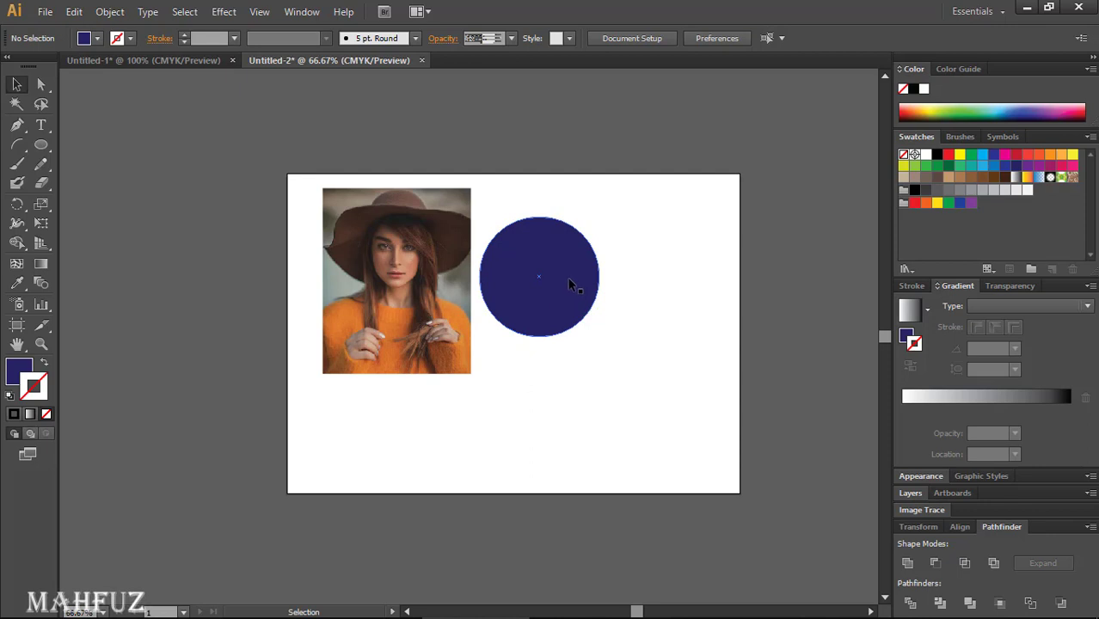
{"action": "left_click_drag", "start_coordinate": [570, 285], "coordinate": [425, 258]}
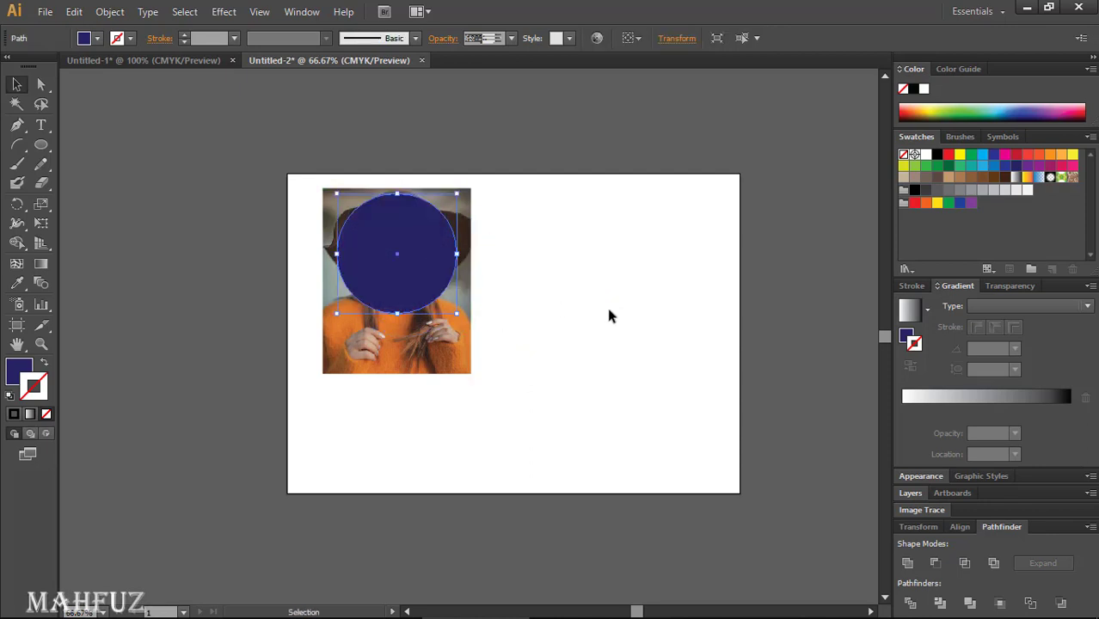
{"action": "left_click", "coordinate": [605, 304]}
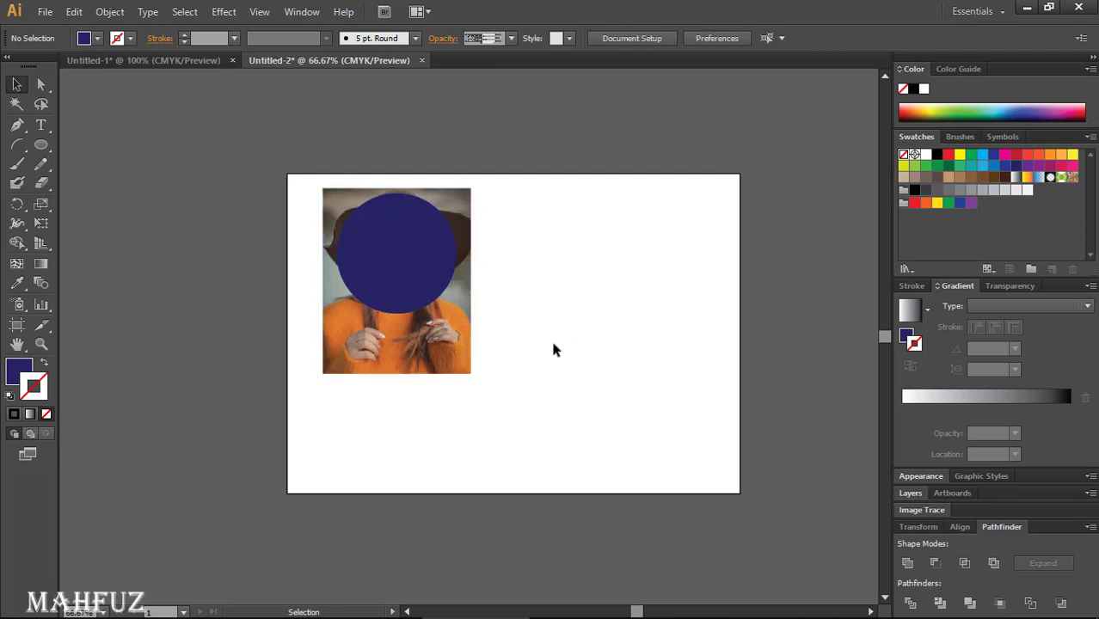
- Make a clipping mask from the navy circle and the photo beneath it, and deselect the result
{"action": "left_click", "coordinate": [413, 263]}
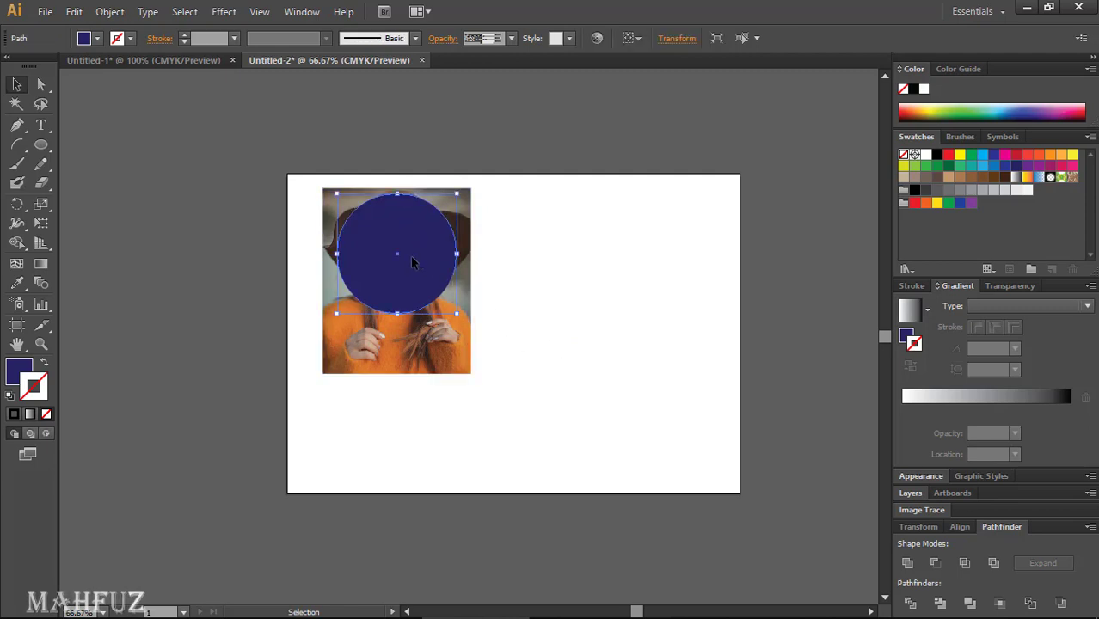
{"action": "left_click", "coordinate": [445, 342], "text": "shift"}
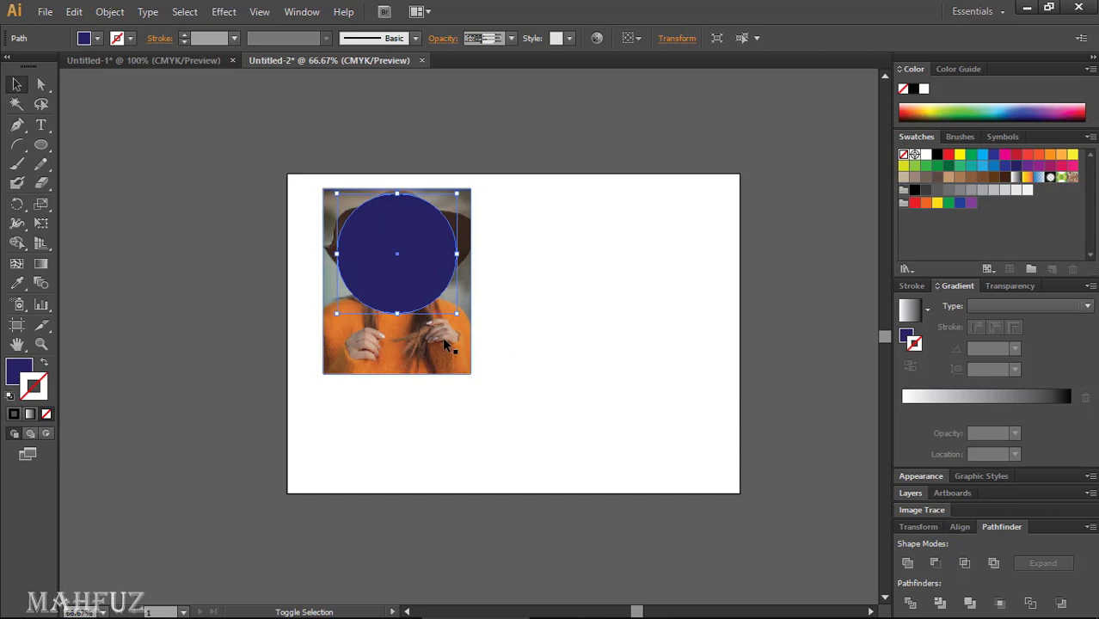
{"action": "left_click", "coordinate": [446, 342], "text": "shift"}
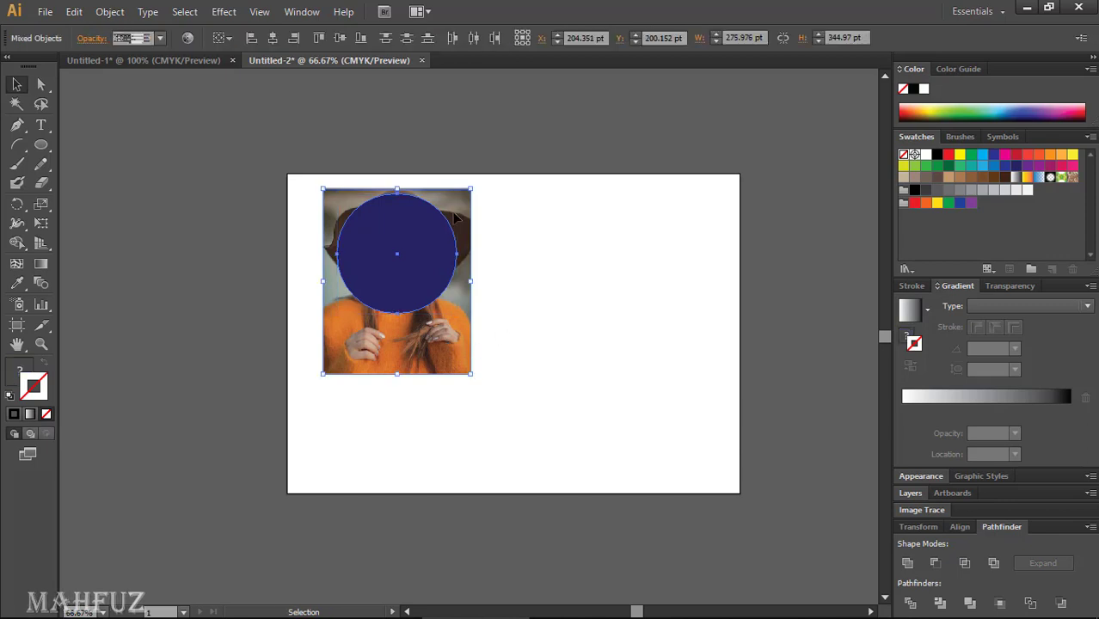
{"action": "right_click", "coordinate": [402, 225]}
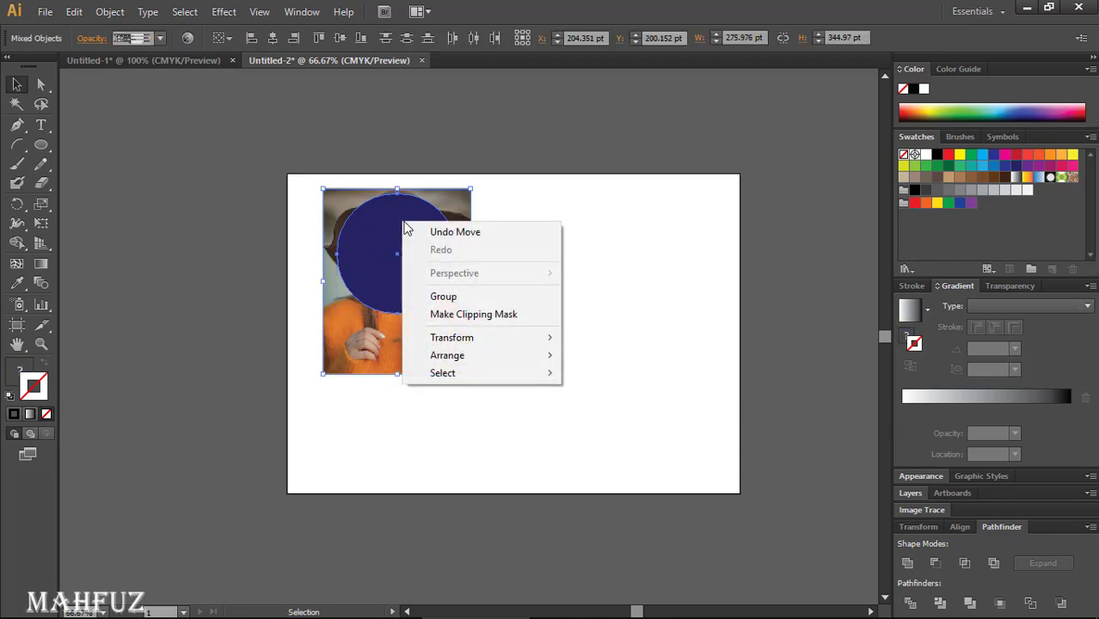
{"action": "left_click", "coordinate": [455, 316]}
{"action": "left_click", "coordinate": [525, 295]}
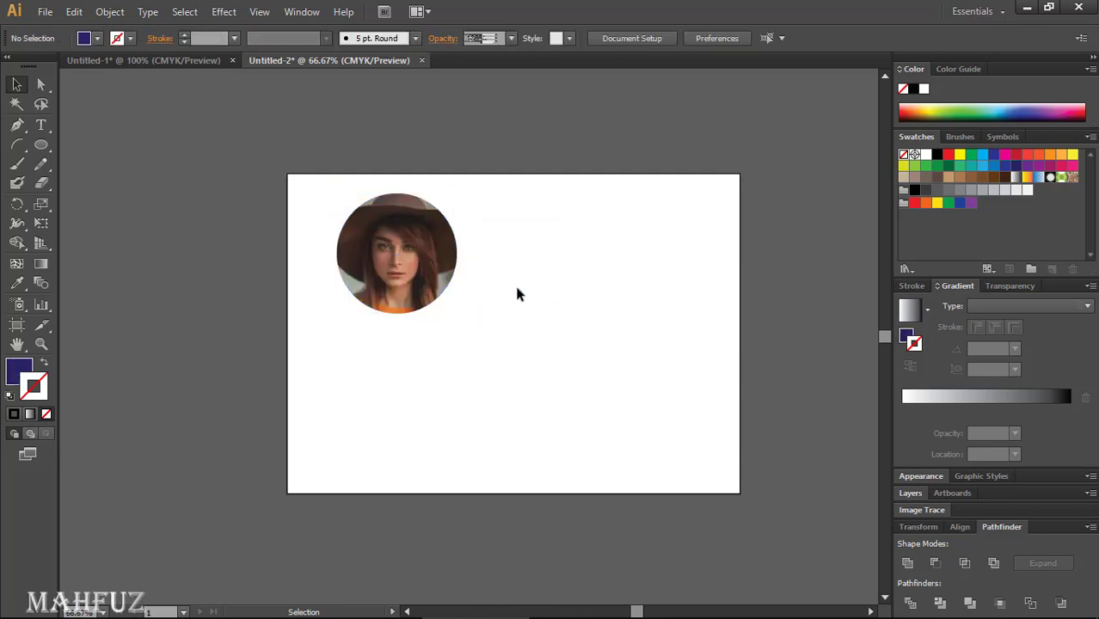
- Undo the clipping mask, make it again from the navy circle and the photo, and deselect the result
{"action": "key", "text": "ctrl+z"}
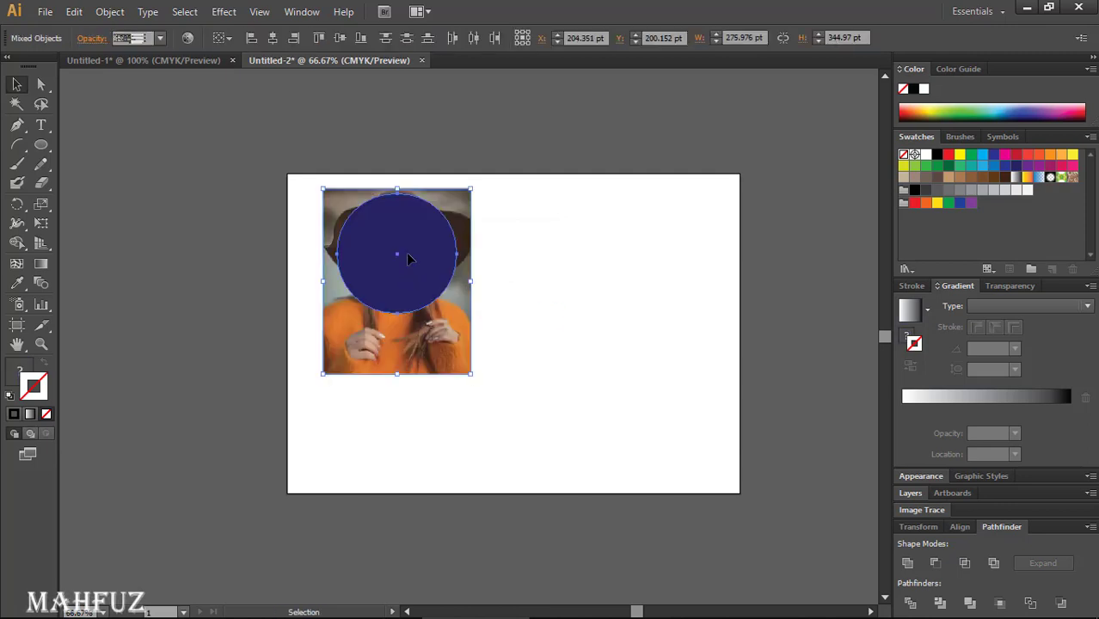
{"action": "key", "text": "ctrl+7"}
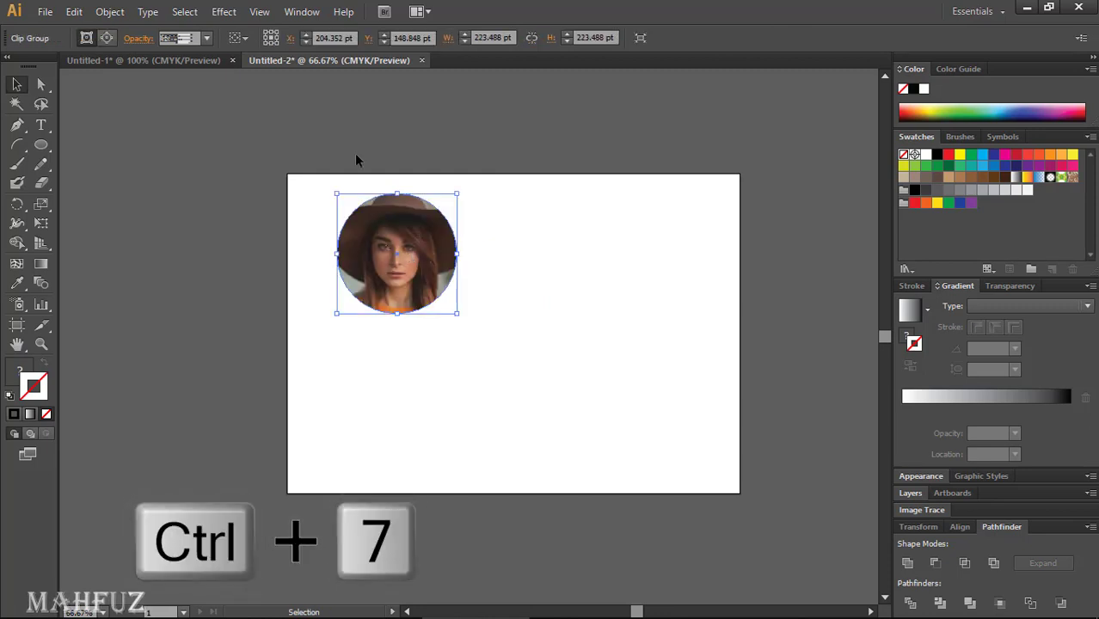
{"action": "left_click", "coordinate": [500, 310]}
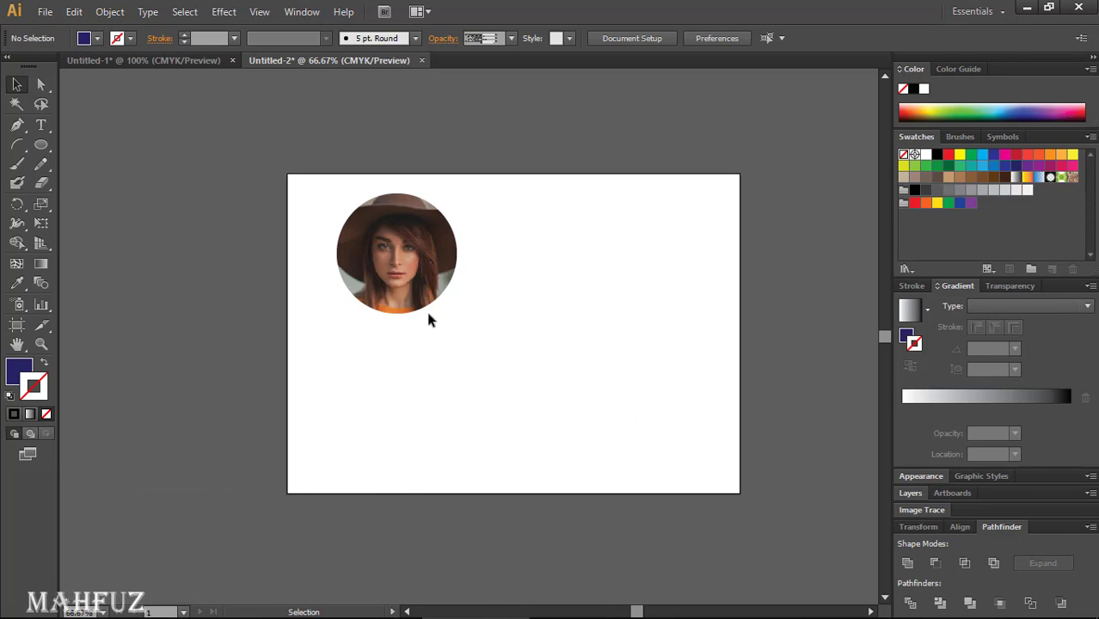
{"action": "left_click", "coordinate": [439, 278]}
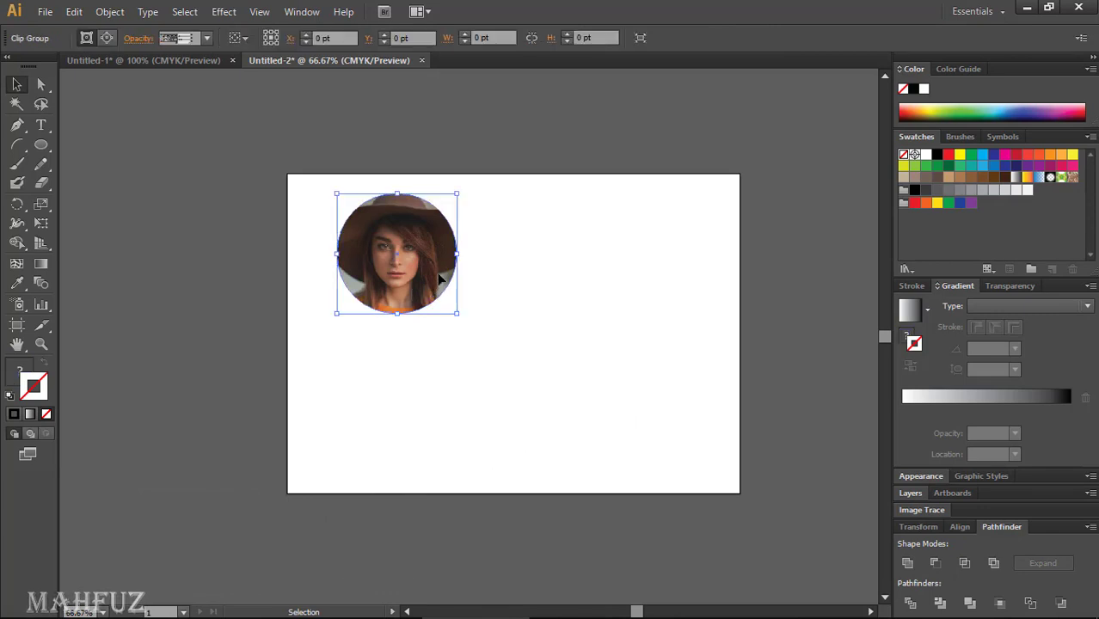
{"action": "left_click", "coordinate": [545, 266]}
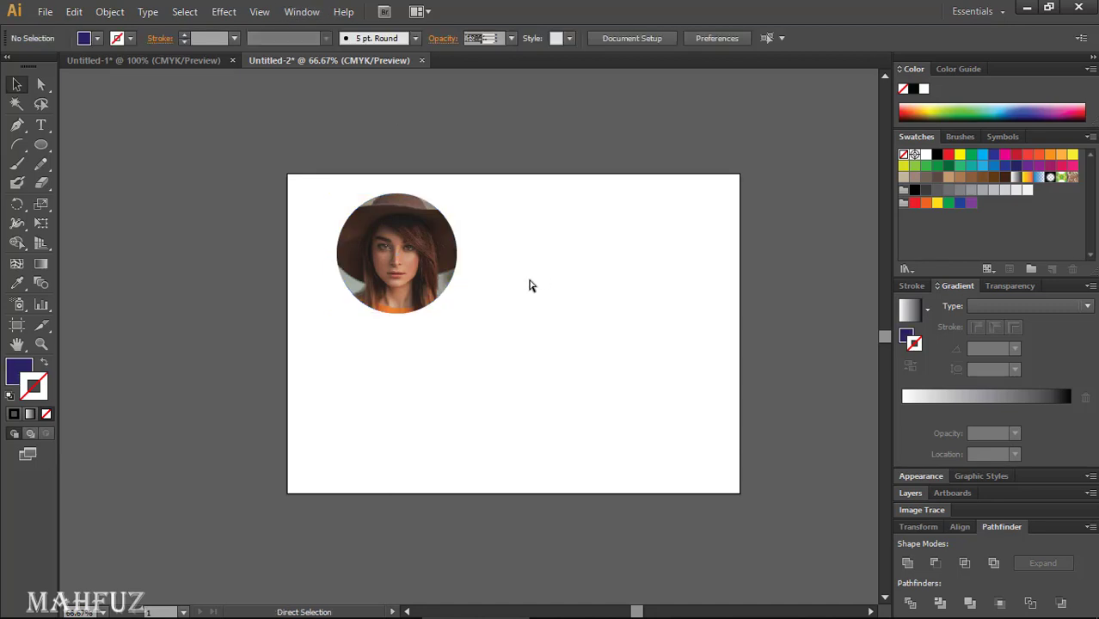
- Release the circular clipping mask, and move the navy circle off the photo and delete it
{"action": "key", "text": "ctrl+alt+7"}
{"action": "left_click_drag", "start_coordinate": [364, 302], "coordinate": [507, 323]}
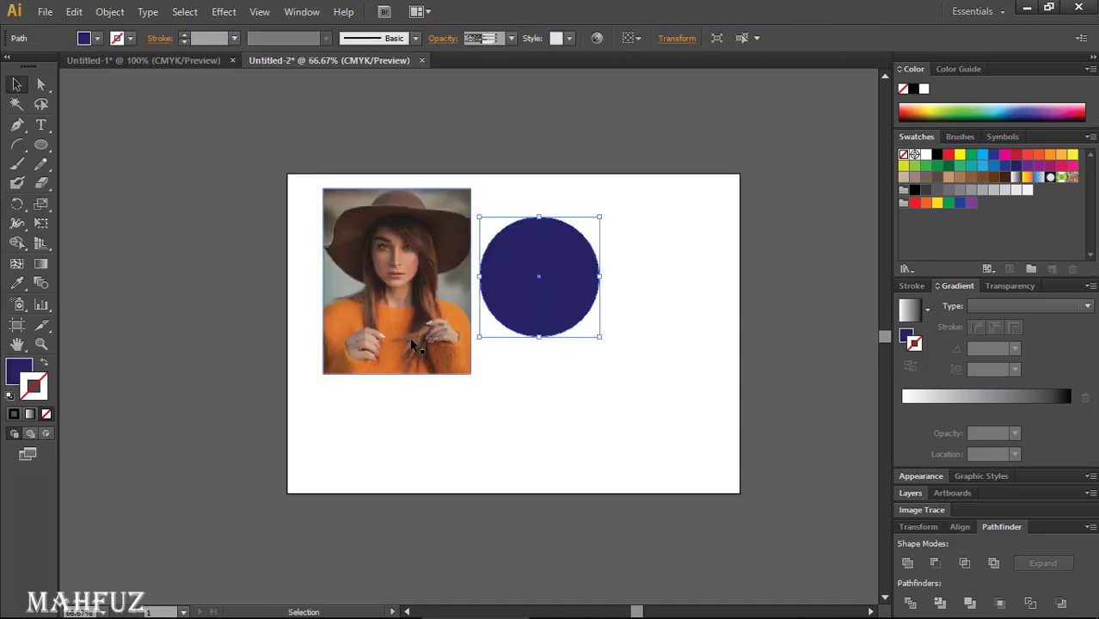
{"action": "key", "text": "alt"}
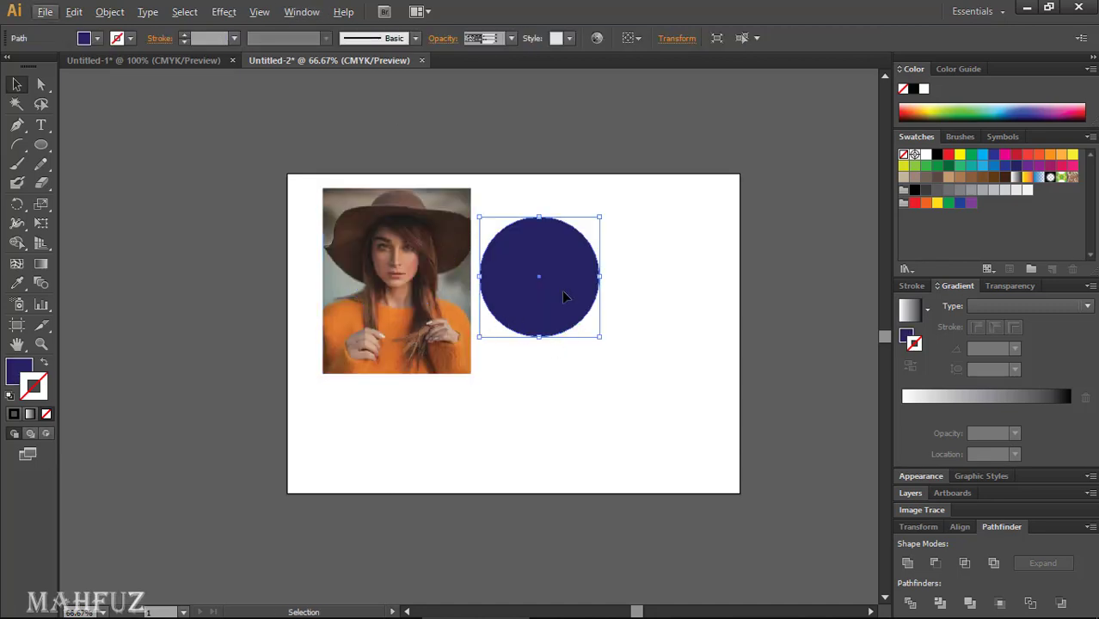
{"action": "key", "text": "Delete"}
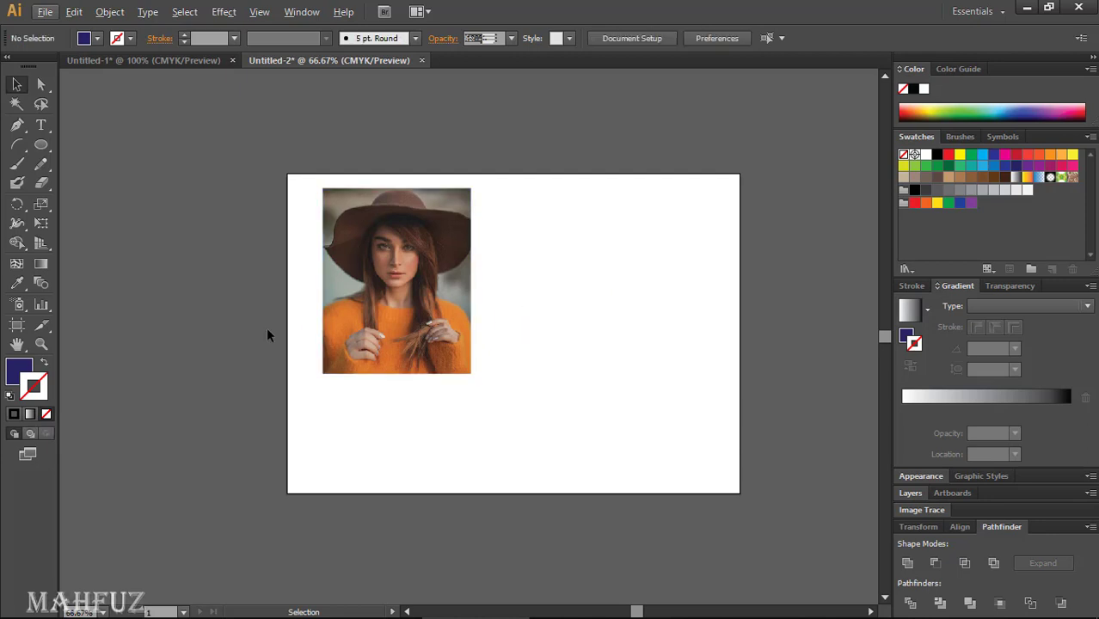
- Draw a navy rounded square about 36 pt wide beside the photo, and place a copy just to its right
{"action": "left_click", "coordinate": [36, 148]}
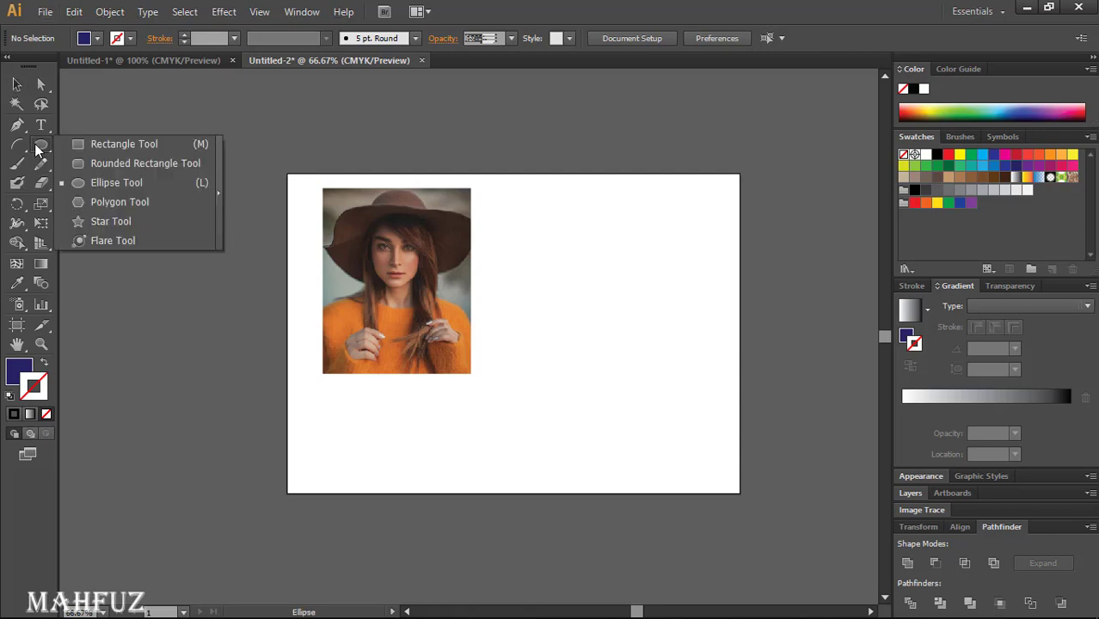
{"action": "left_click", "coordinate": [17, 144]}
{"action": "left_click", "coordinate": [35, 148]}
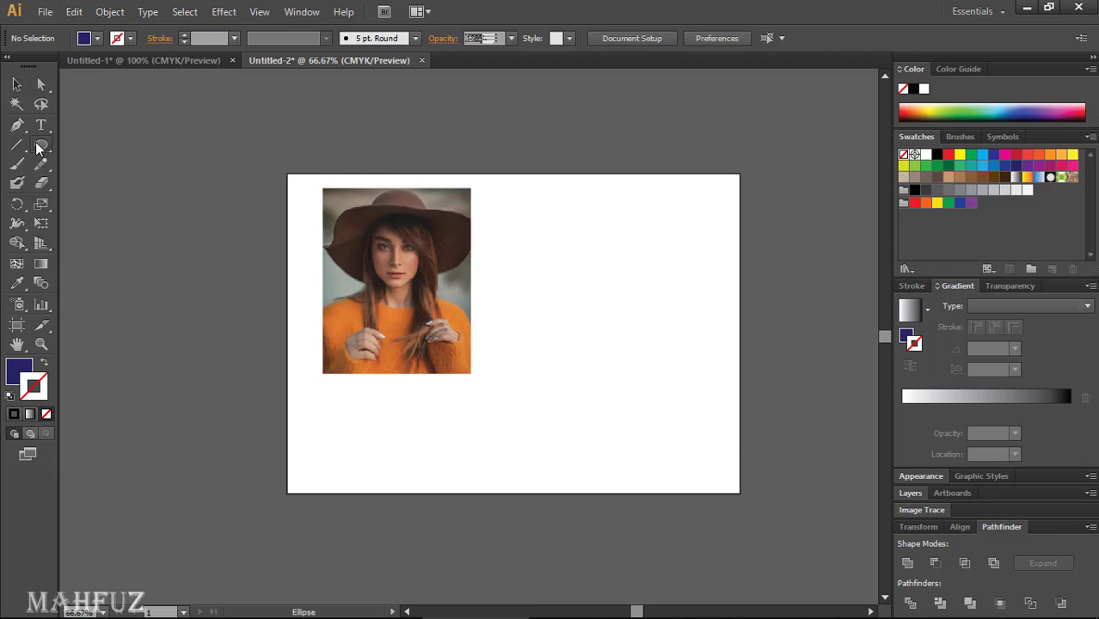
{"action": "left_click", "coordinate": [98, 162]}
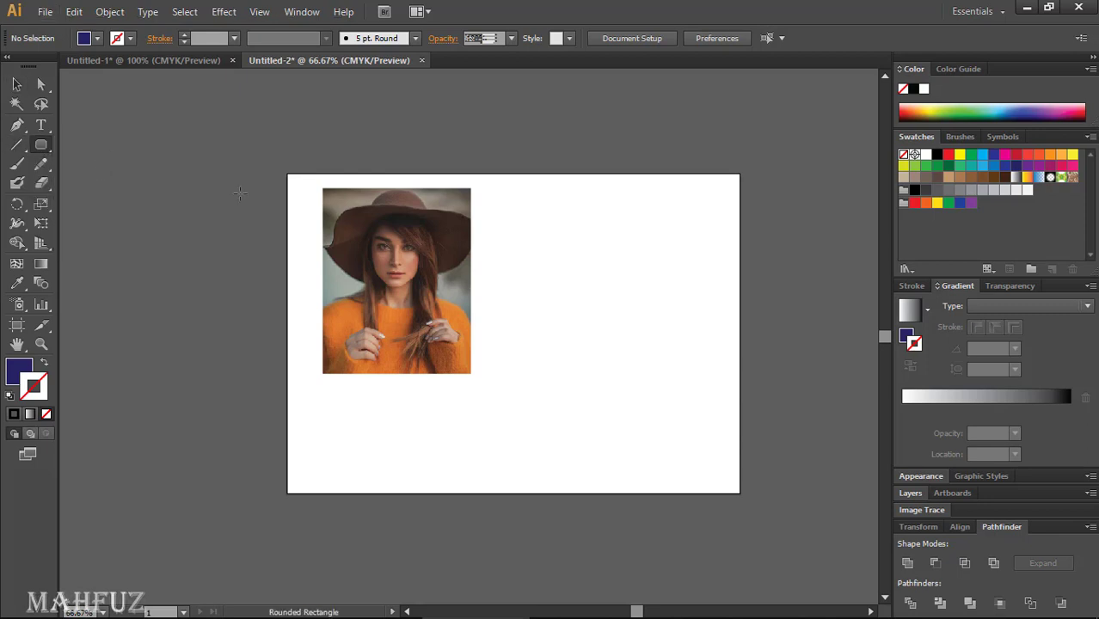
{"action": "scroll", "coordinate": [592, 233], "scroll_direction": "up", "scroll_amount": 2}
{"action": "left_click_drag", "start_coordinate": [416, 191], "coordinate": [497, 226]}
{"action": "left_click", "coordinate": [15, 84]}
{"action": "left_click", "coordinate": [344, 148]}
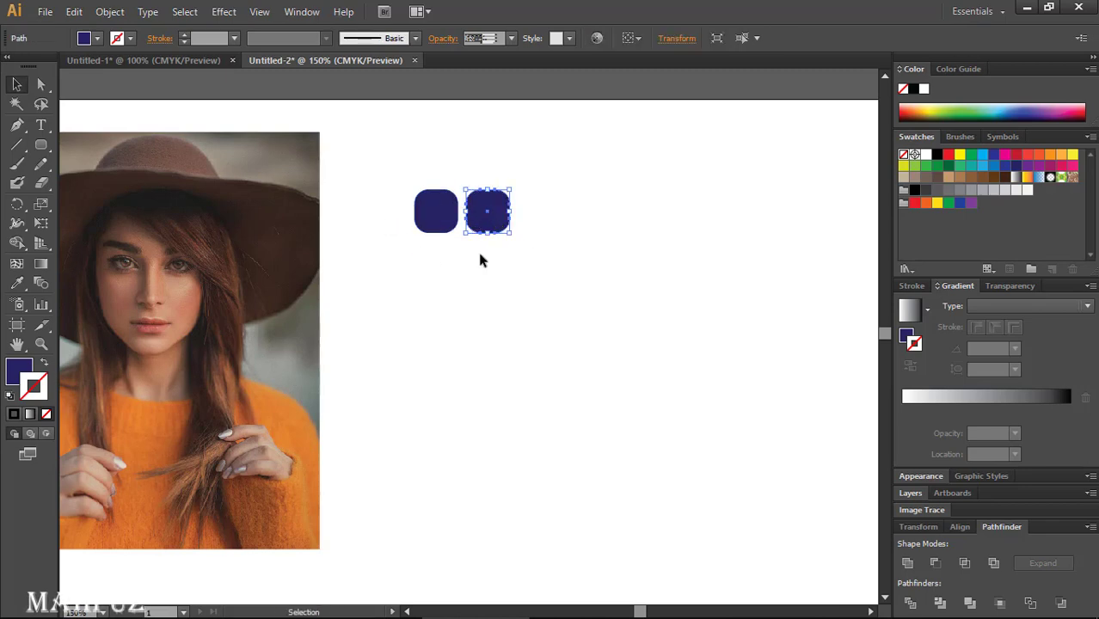
- Repeat the copy of the rounded square at the same spacing to complete a row of eight, and deselect it
{"action": "left_click", "coordinate": [479, 256]}
{"action": "left_click", "coordinate": [486, 222]}
{"action": "scroll", "coordinate": [632, 296], "scroll_direction": "down", "scroll_amount": 2}
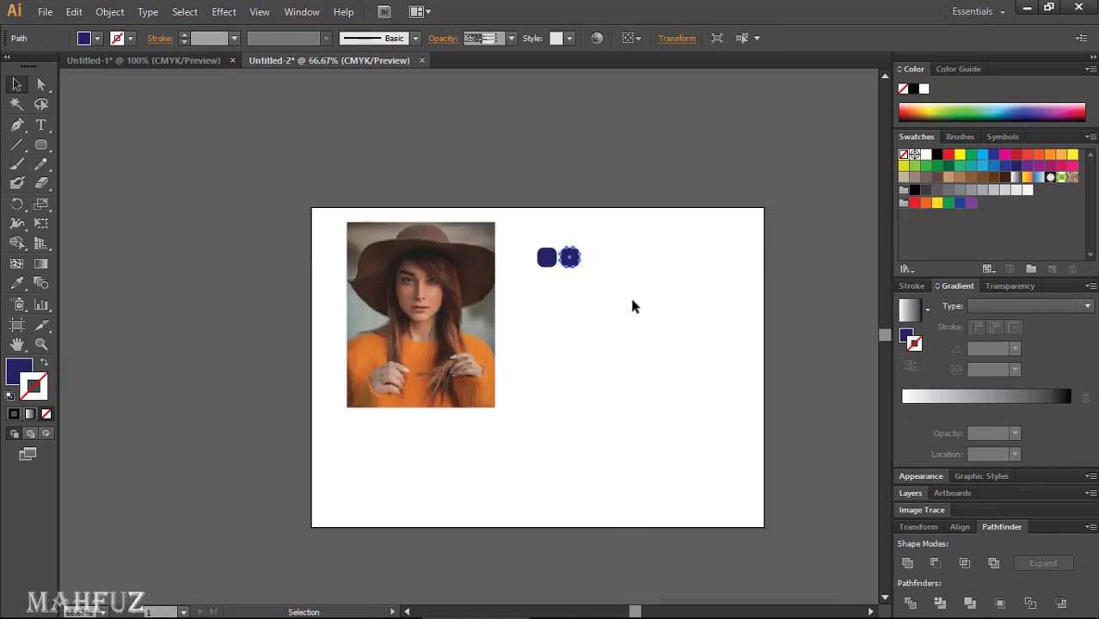
{"action": "key", "text": "ctrl"}
{"action": "key", "text": "ctrl+d"}
{"action": "key", "text": "ctrl+d"}
{"action": "key", "text": "ctrl+d"}
{"action": "key", "text": "ctrl+d"}
{"action": "key", "text": "ctrl+d"}
{"action": "key", "text": "ctrl+d"}
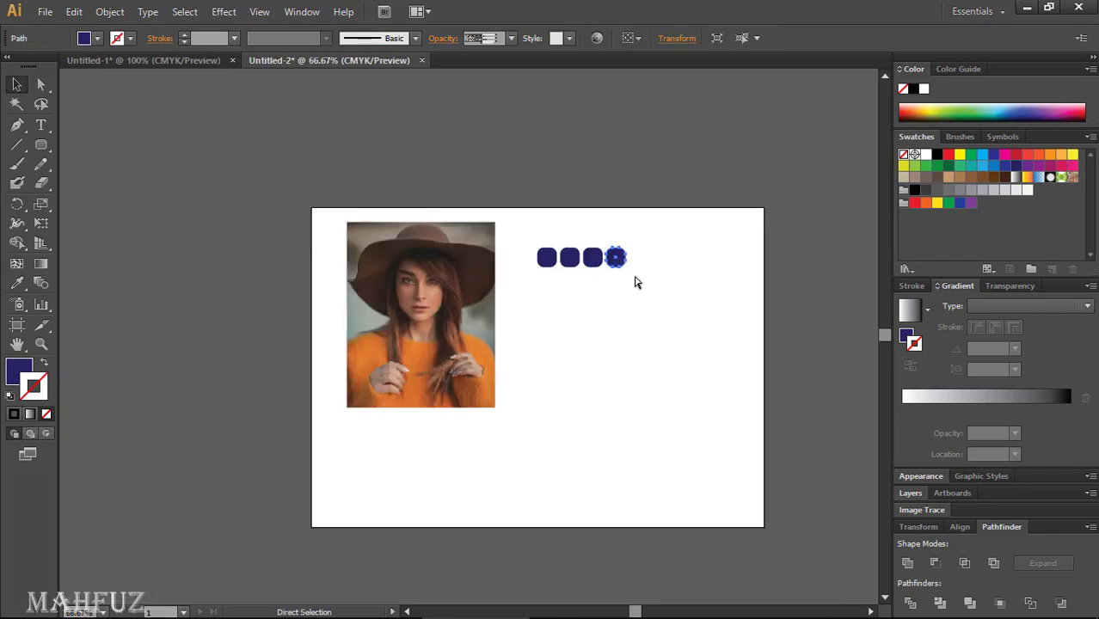
{"action": "left_click", "coordinate": [698, 314]}
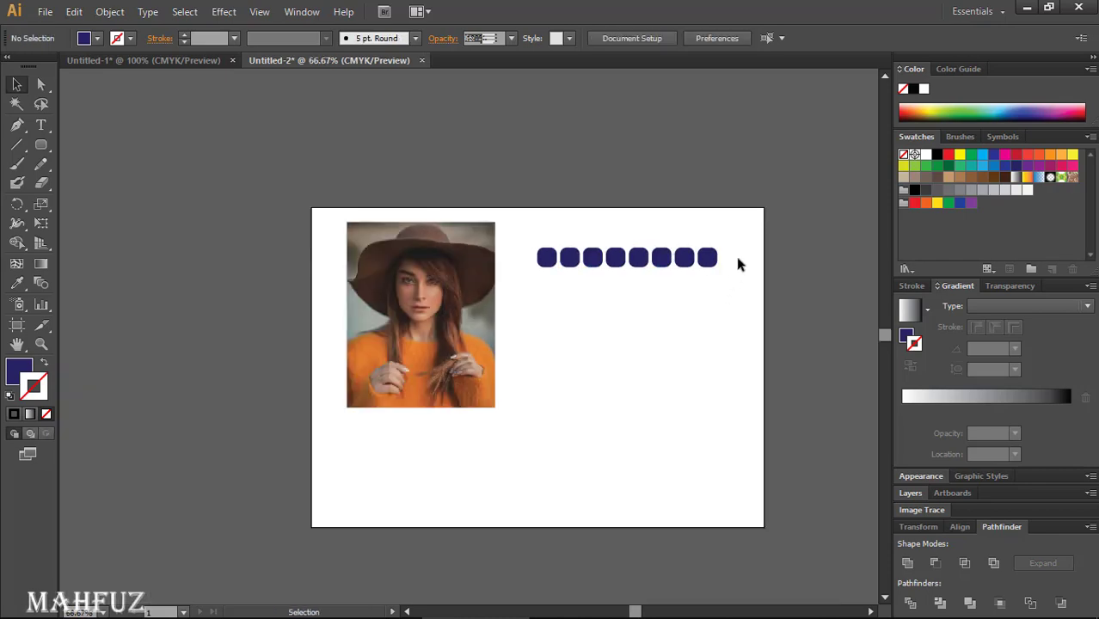
- Duplicate the whole row of eight rounded squares directly below itself, leaving a narrow gap
{"action": "scroll", "coordinate": [720, 260], "scroll_direction": "up", "scroll_amount": 2}
{"action": "left_click_drag", "start_coordinate": [736, 262], "coordinate": [354, 269]}
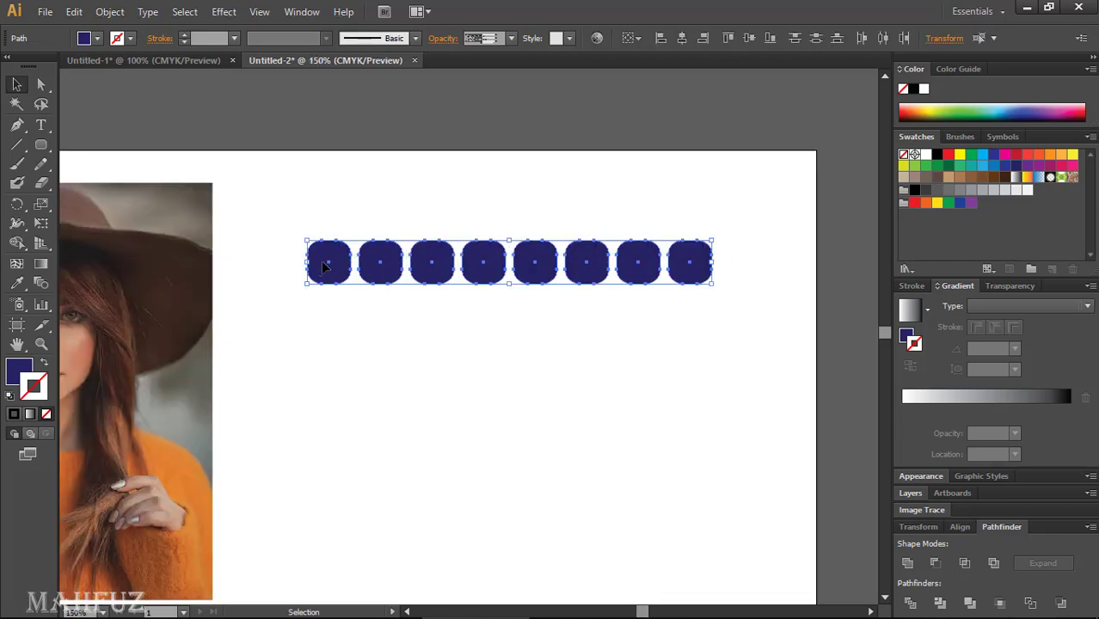
{"action": "key", "text": "ctrl+d"}
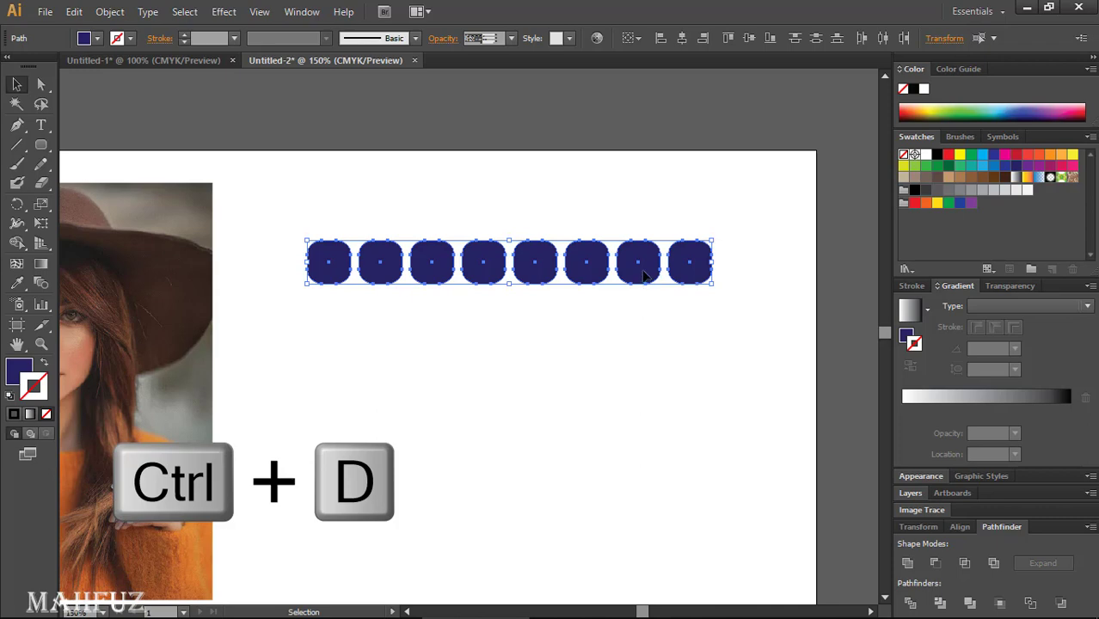
{"action": "key", "text": "alt"}
{"action": "key", "text": "alt"}
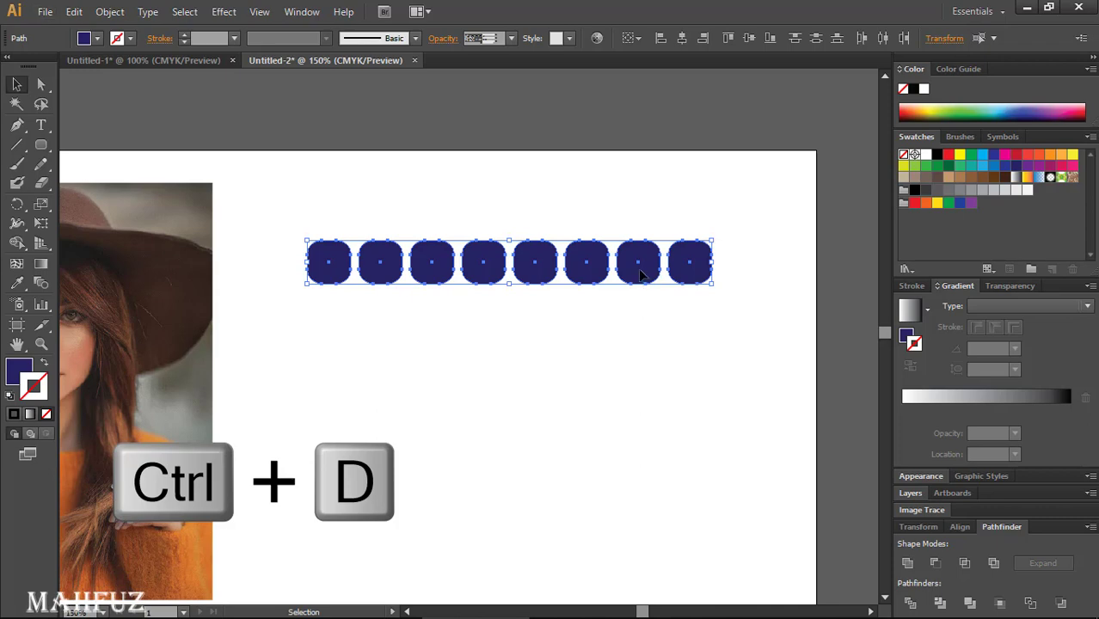
{"action": "left_click_drag", "start_coordinate": [641, 273], "coordinate": [650, 321]}
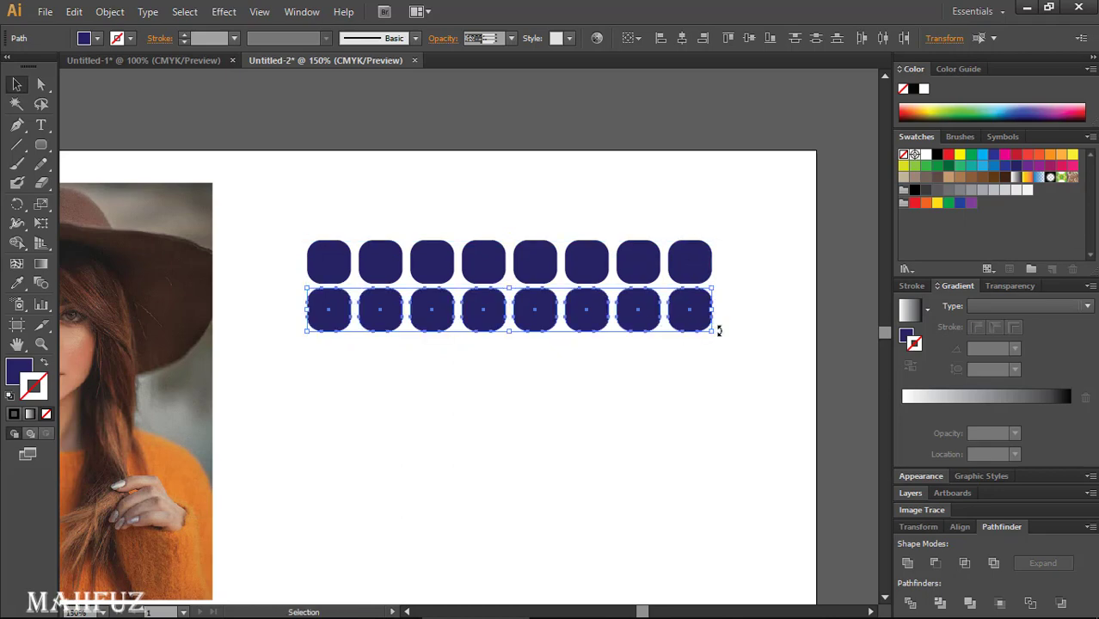
- Repeat the row duplication downward until the grid has seven rows, and deselect it
{"action": "key", "text": "ctrl+d"}
{"action": "key", "text": "ctrl+d"}
{"action": "key", "text": "ctrl+d"}
{"action": "key", "text": "ctrl+d"}
{"action": "key", "text": "ctrl+d"}
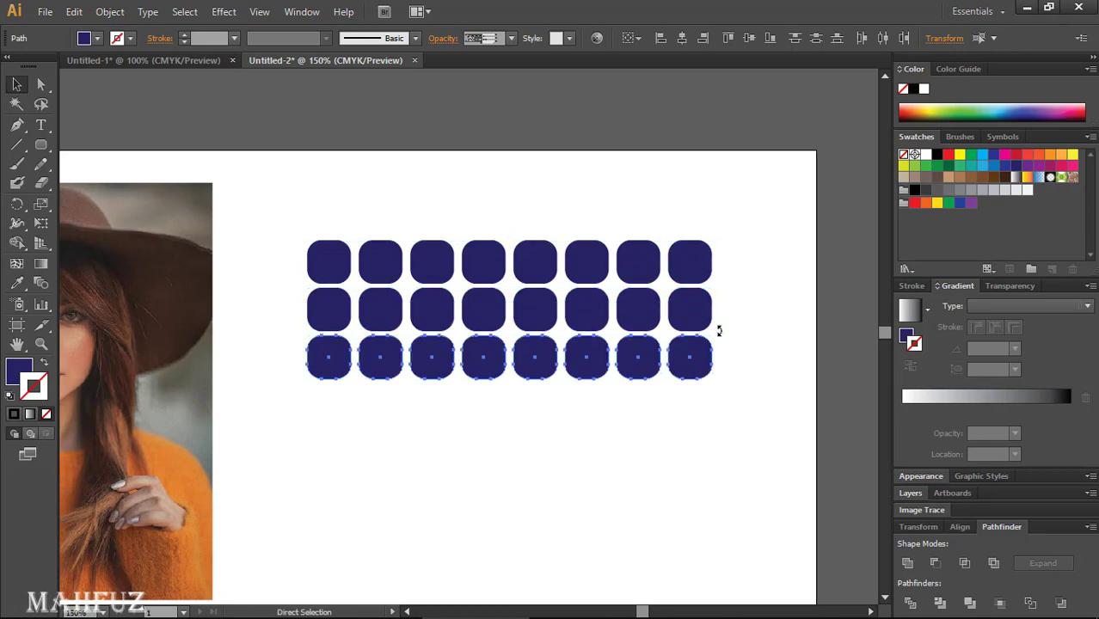
{"action": "scroll", "coordinate": [723, 329], "scroll_direction": "down", "scroll_amount": 3}
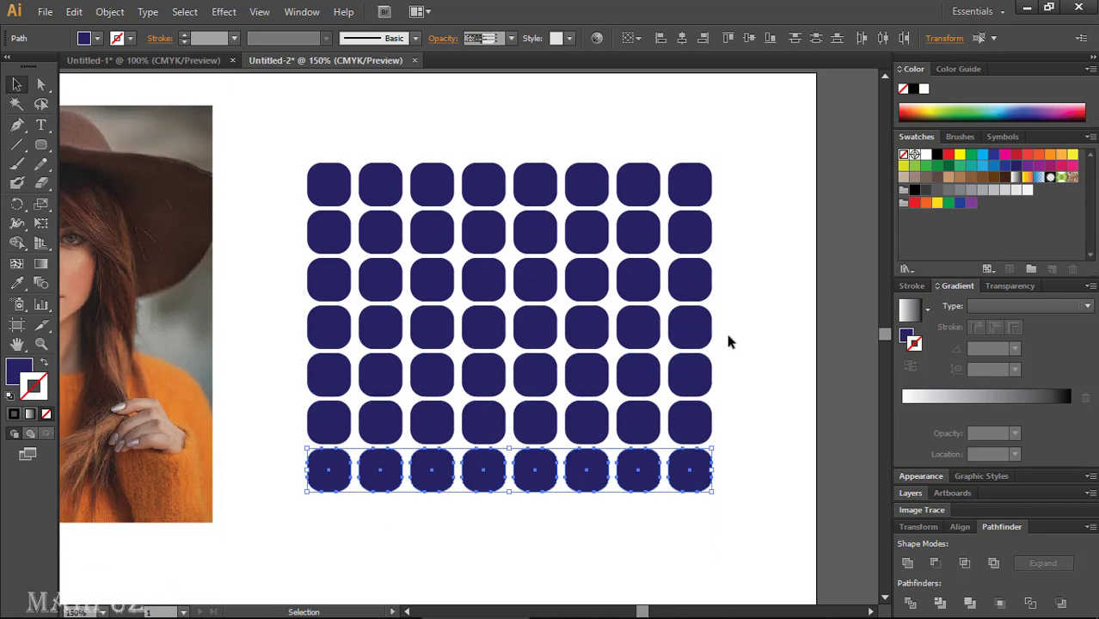
{"action": "left_click", "coordinate": [727, 336]}
- Try placing a copy of the photo behind the rounded-square grid, and delete that copy
{"action": "left_click", "coordinate": [674, 195]}
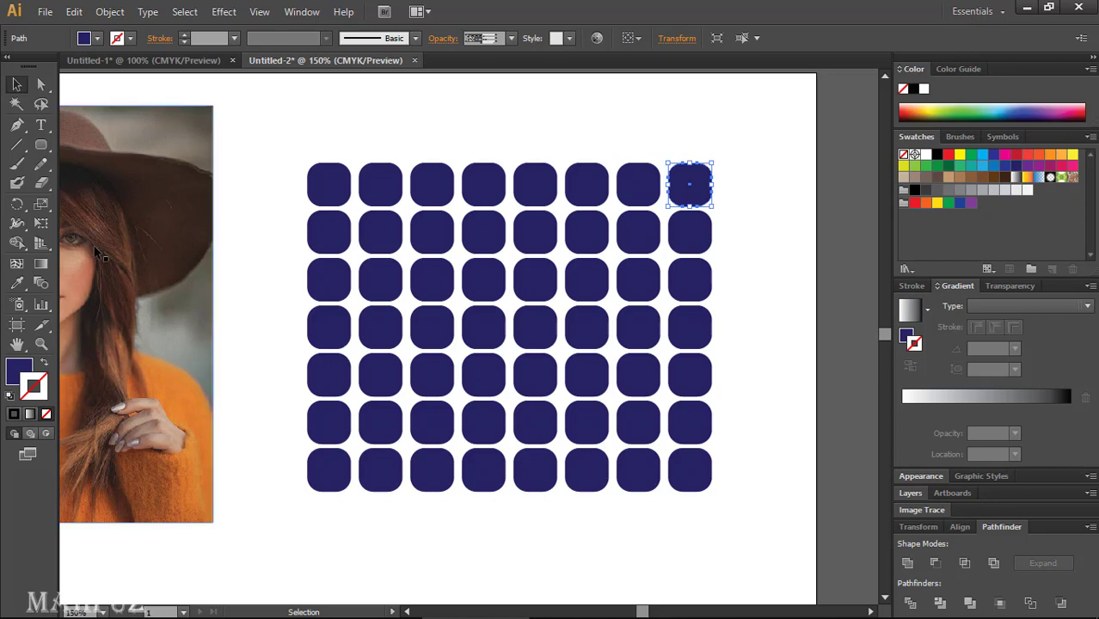
{"action": "left_click_drag", "start_coordinate": [95, 247], "coordinate": [554, 268]}
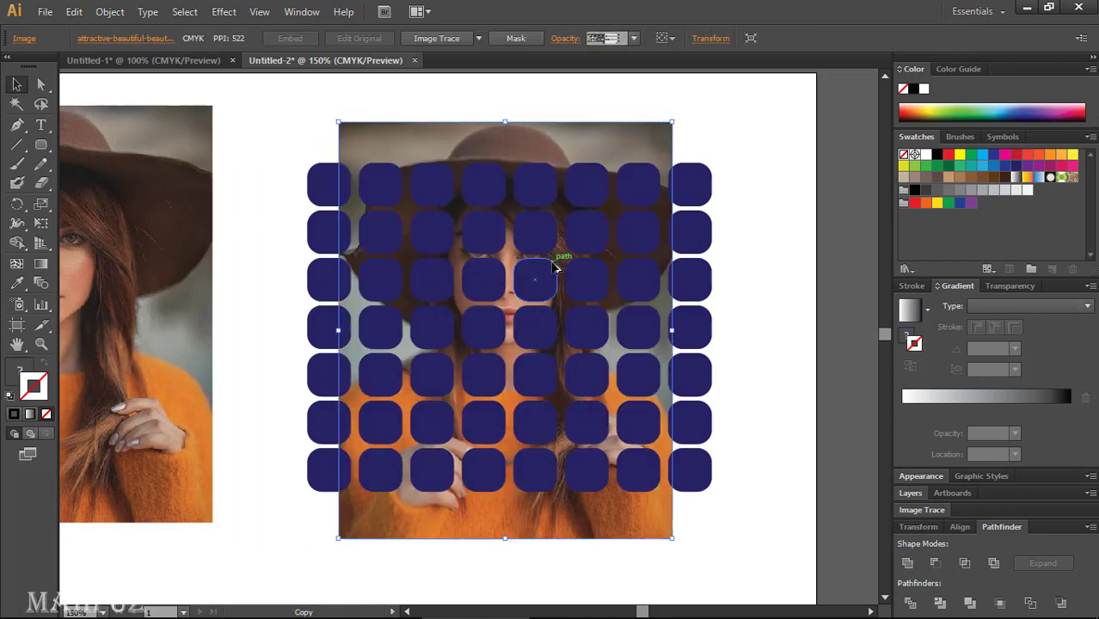
{"action": "left_click", "coordinate": [591, 181]}
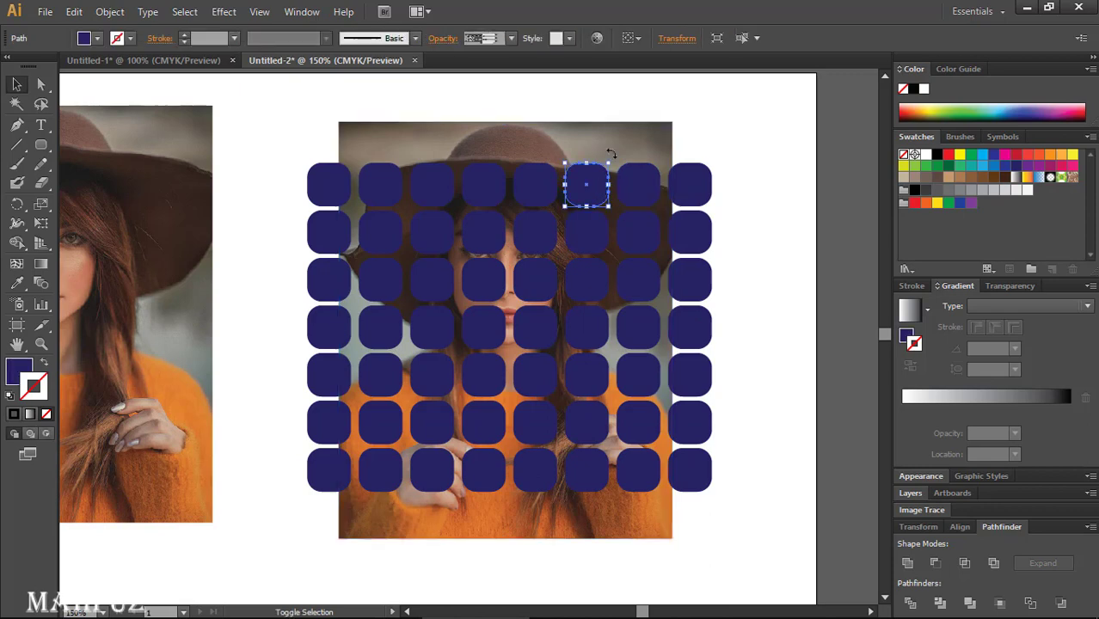
{"action": "left_click", "coordinate": [613, 144], "text": "shift"}
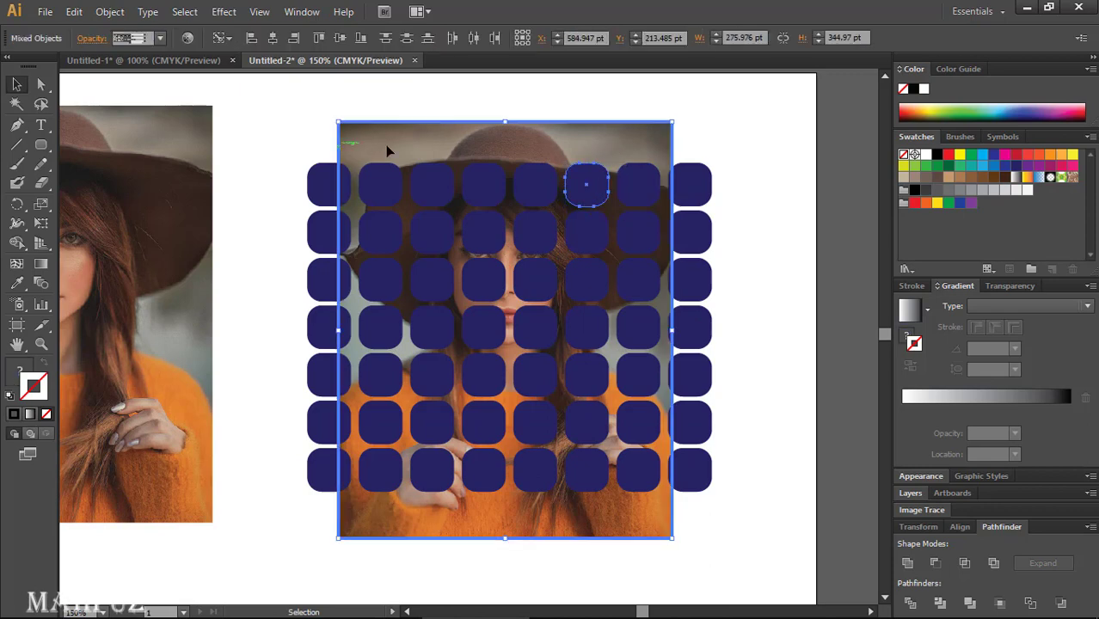
{"action": "left_click_drag", "start_coordinate": [376, 134], "coordinate": [379, 134]}
{"action": "left_click", "coordinate": [412, 103]}
{"action": "left_click", "coordinate": [443, 142]}
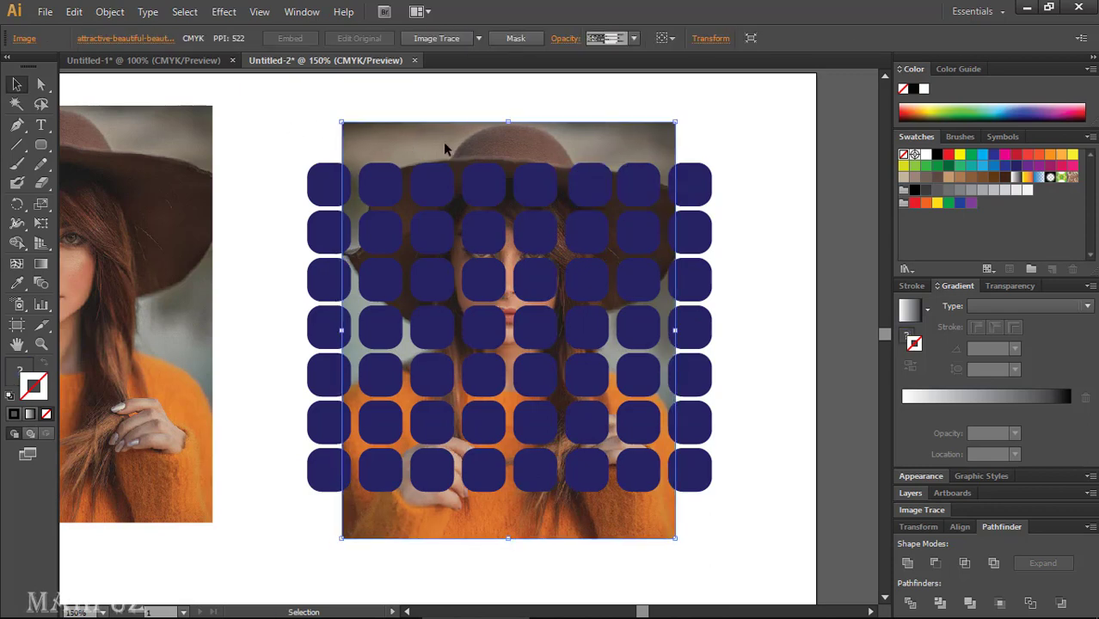
{"action": "key", "text": "Delete"}
- Move the photo behind the grid, and try to make a clipping mask from it and all the separate squares
{"action": "left_click_drag", "start_coordinate": [289, 134], "coordinate": [728, 551]}
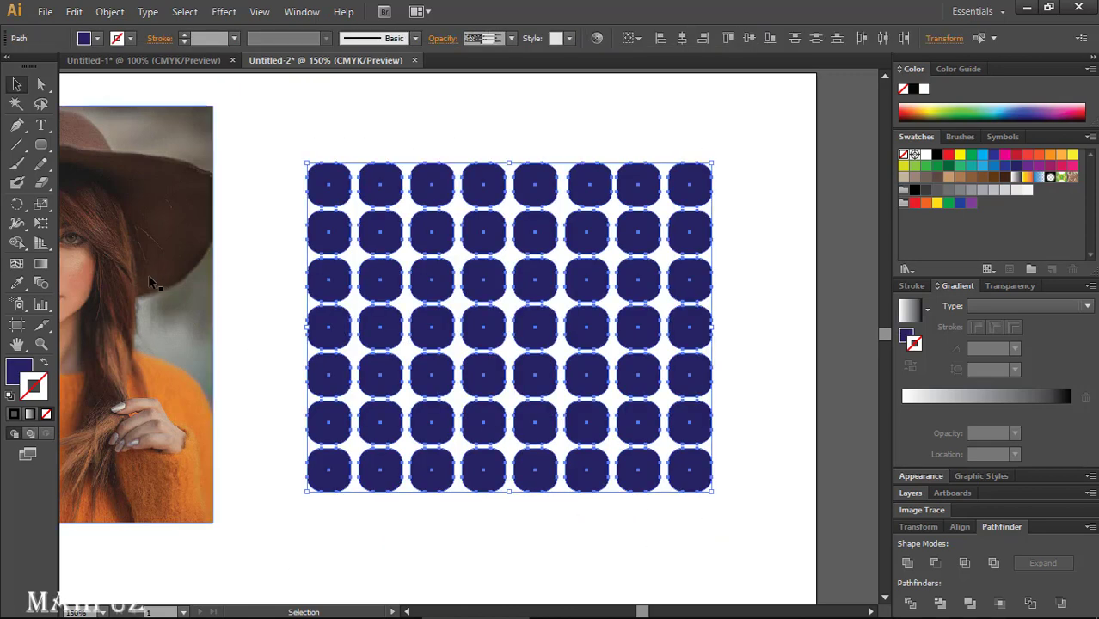
{"action": "left_click_drag", "start_coordinate": [148, 274], "coordinate": [610, 282]}
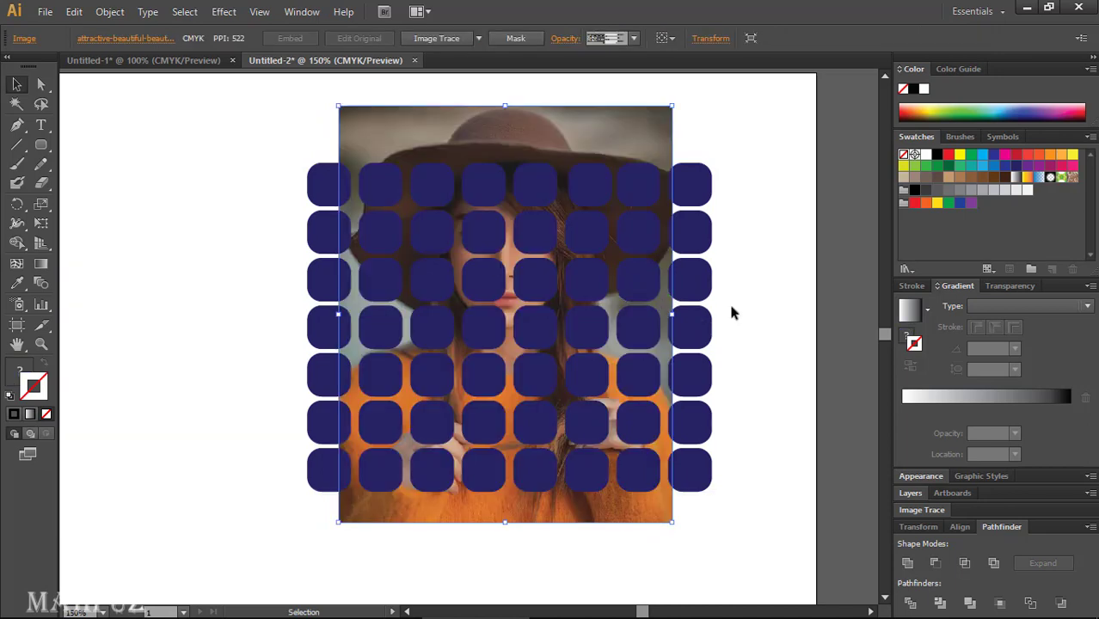
{"action": "left_click", "coordinate": [287, 169]}
{"action": "left_click_drag", "start_coordinate": [299, 119], "coordinate": [745, 476]}
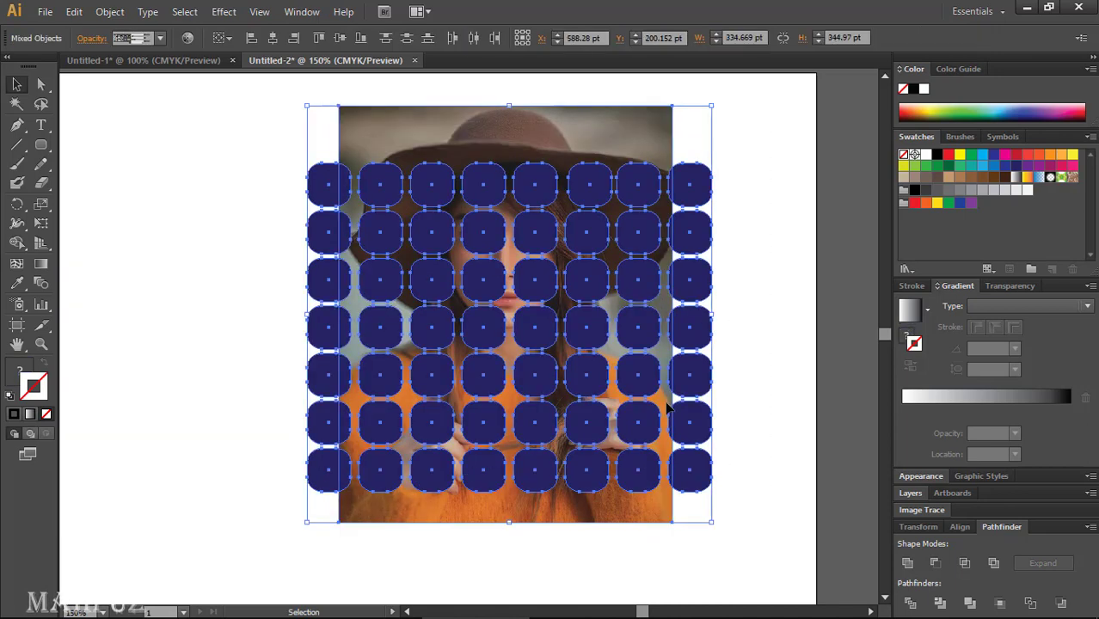
{"action": "key", "text": "ctrl+7"}
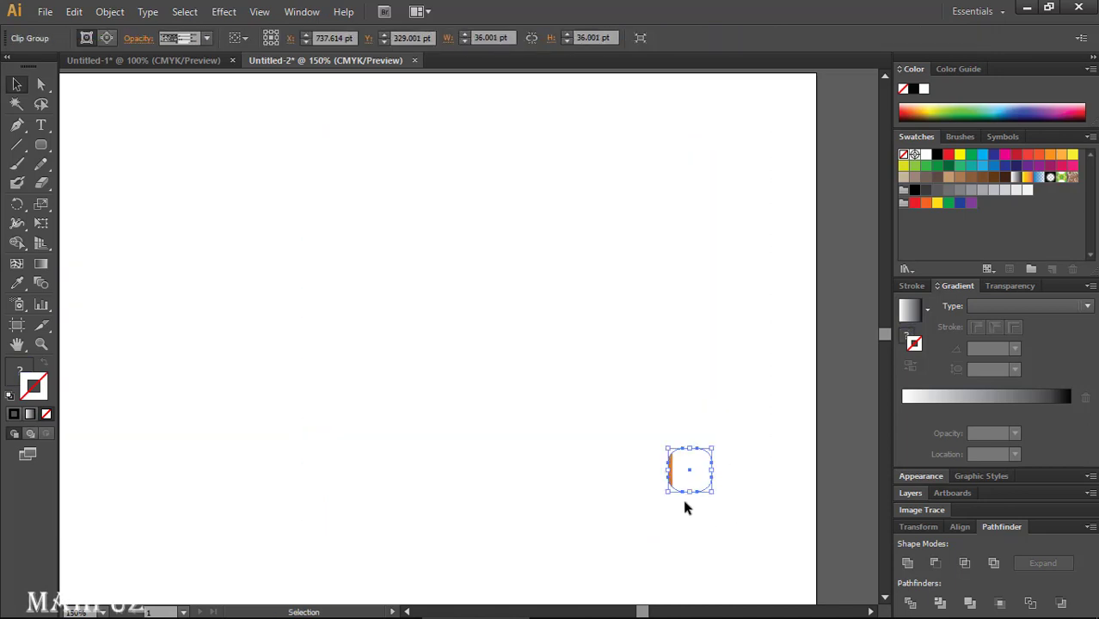
{"action": "key", "text": "ctrl+z"}
{"action": "left_click", "coordinate": [751, 507]}
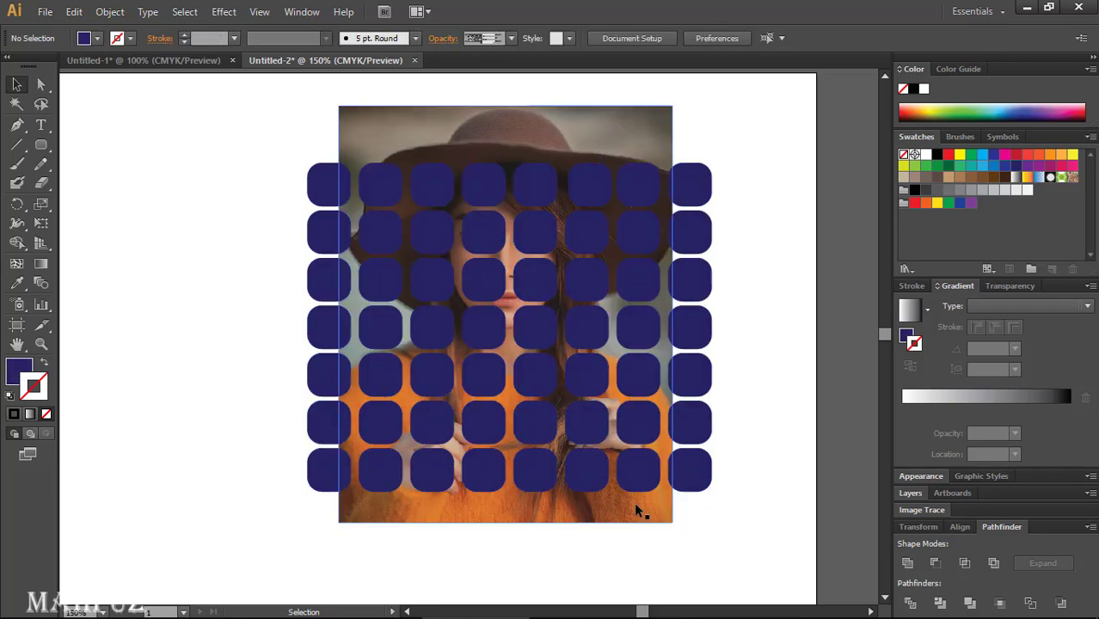
- Move the photo off the rounded-square grid to the empty area beside it
{"action": "left_click_drag", "start_coordinate": [636, 510], "coordinate": [202, 458]}
{"action": "left_click", "coordinate": [302, 498]}
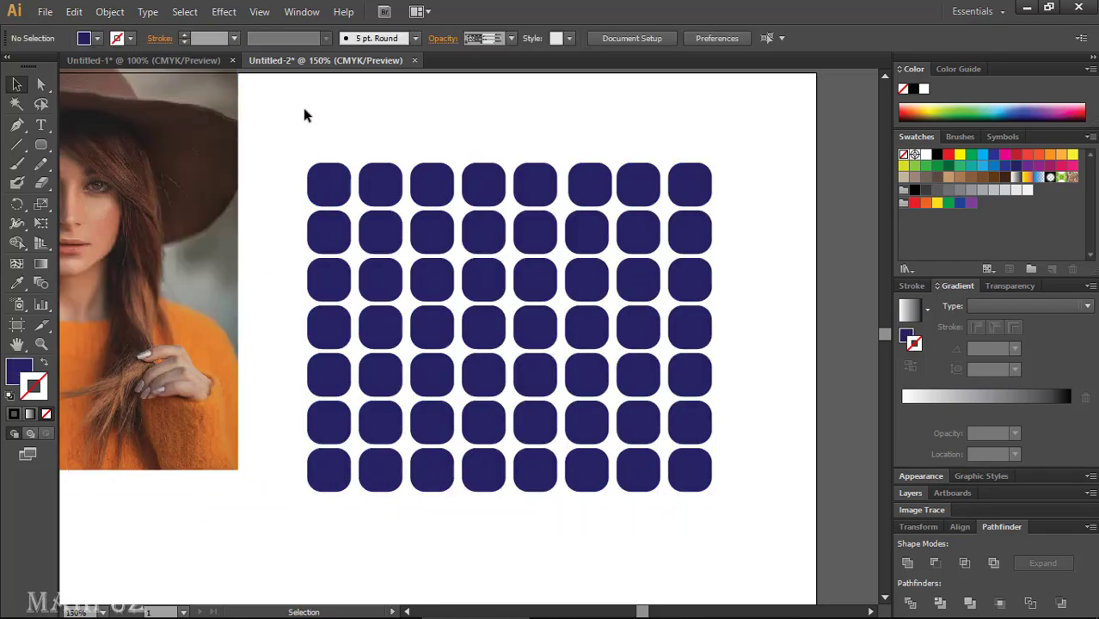
{"action": "left_click_drag", "start_coordinate": [304, 114], "coordinate": [779, 504]}
{"action": "left_click", "coordinate": [753, 531]}
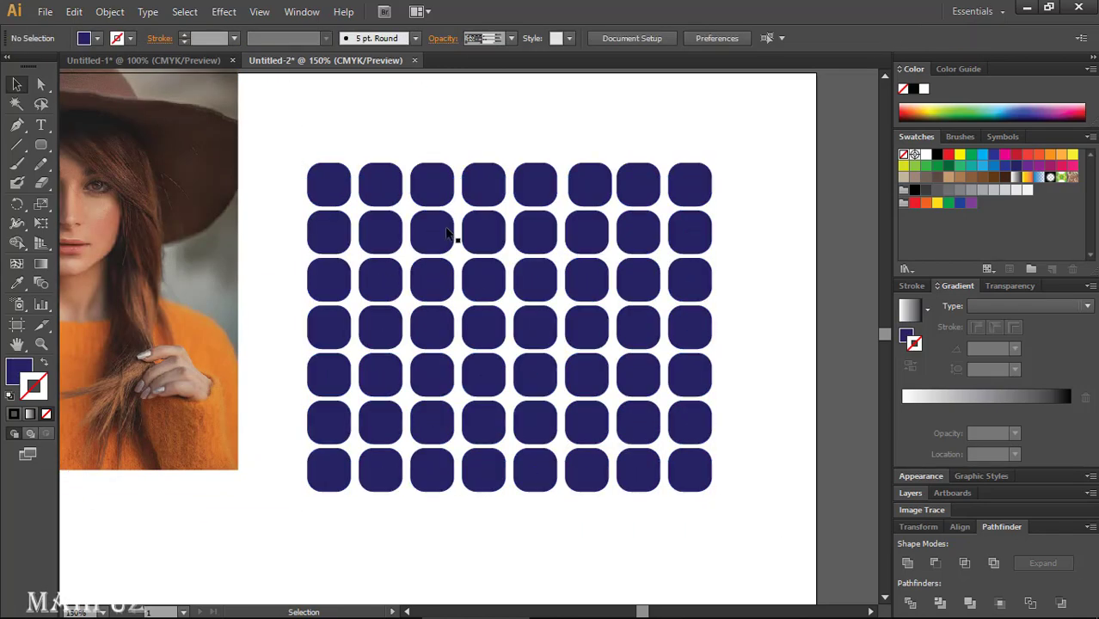
- Unite all the rounded squares with Pathfinder, convert the result into a compound shape, and deselect it
{"action": "left_click_drag", "start_coordinate": [300, 107], "coordinate": [739, 505]}
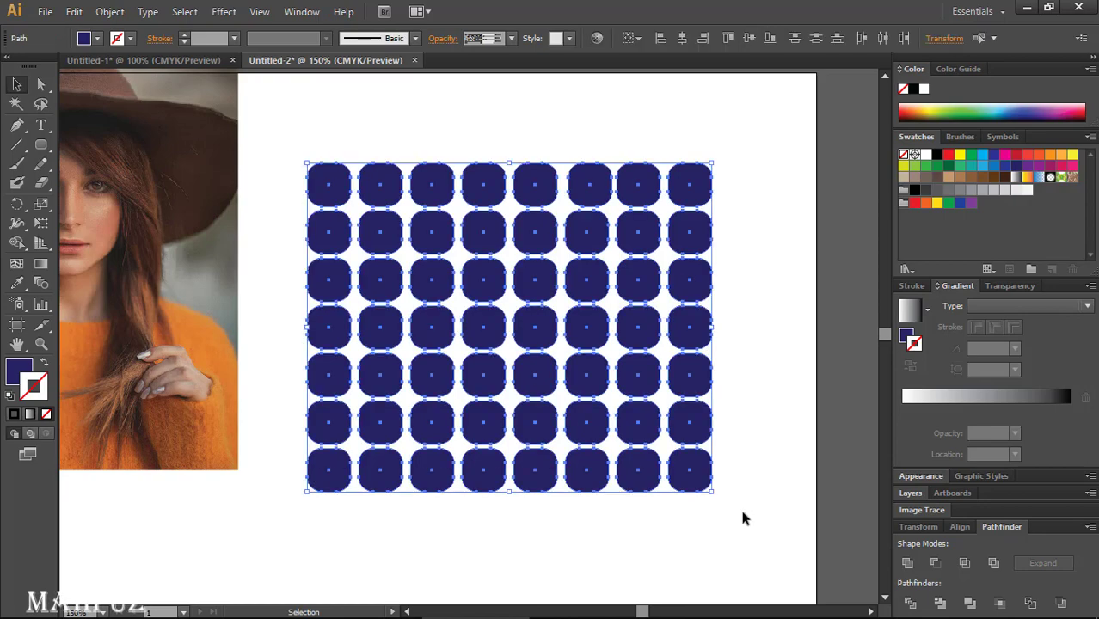
{"action": "left_click", "coordinate": [307, 16]}
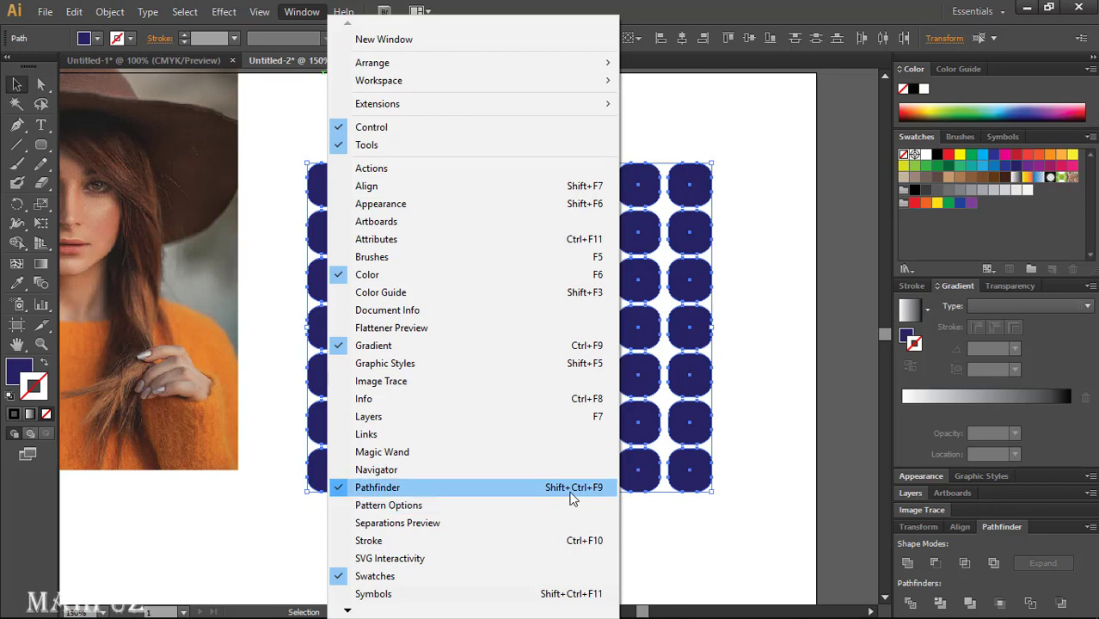
{"action": "left_click", "coordinate": [1015, 567]}
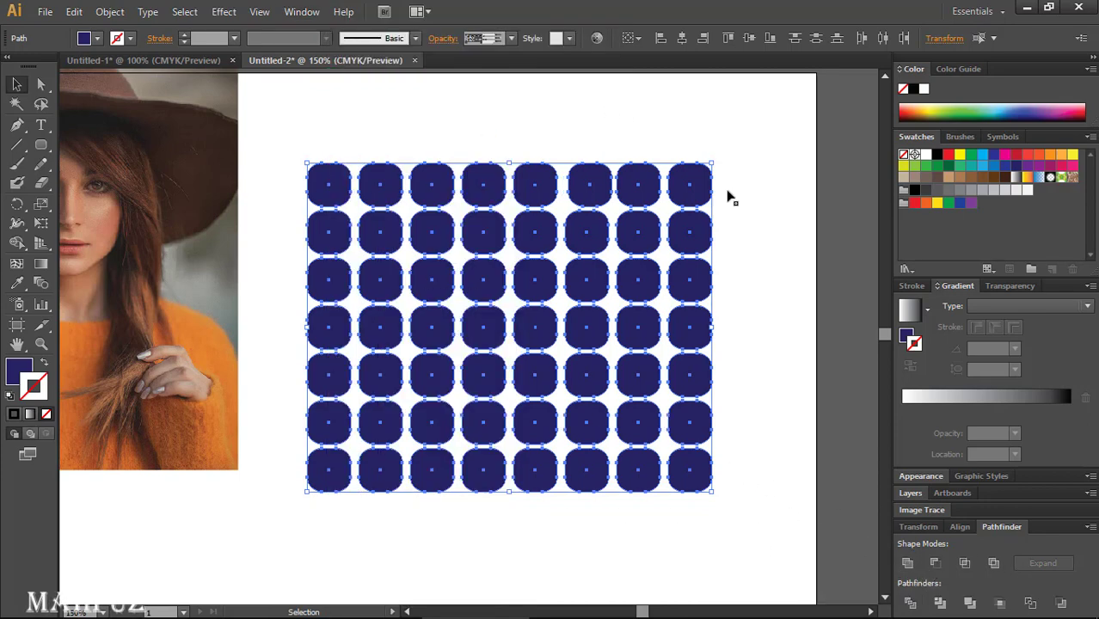
{"action": "left_click", "coordinate": [917, 561]}
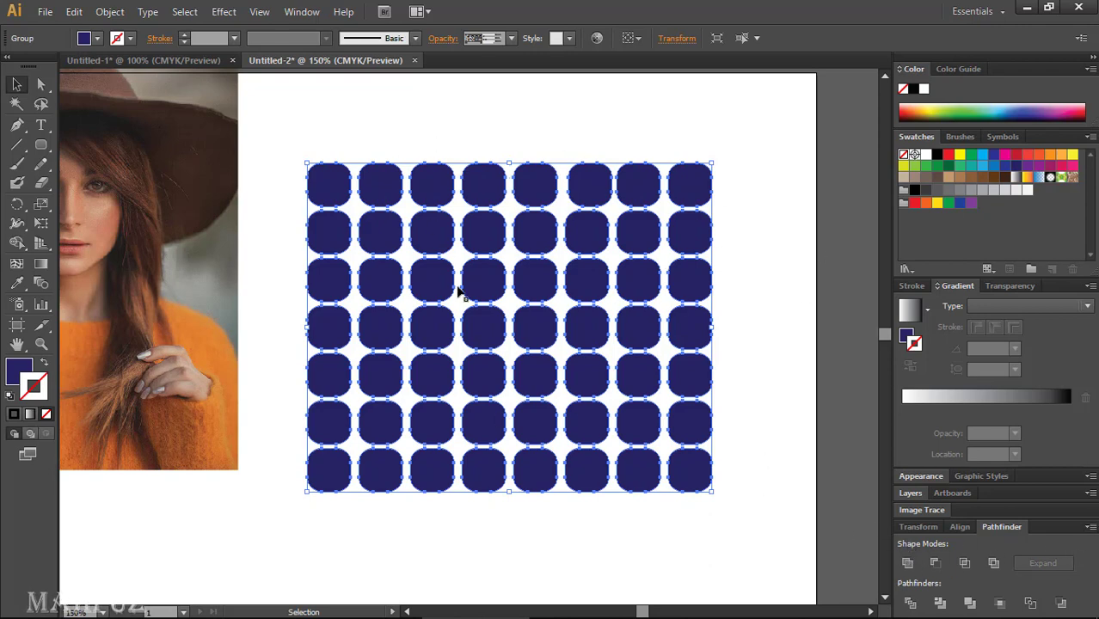
{"action": "left_click", "coordinate": [1089, 527]}
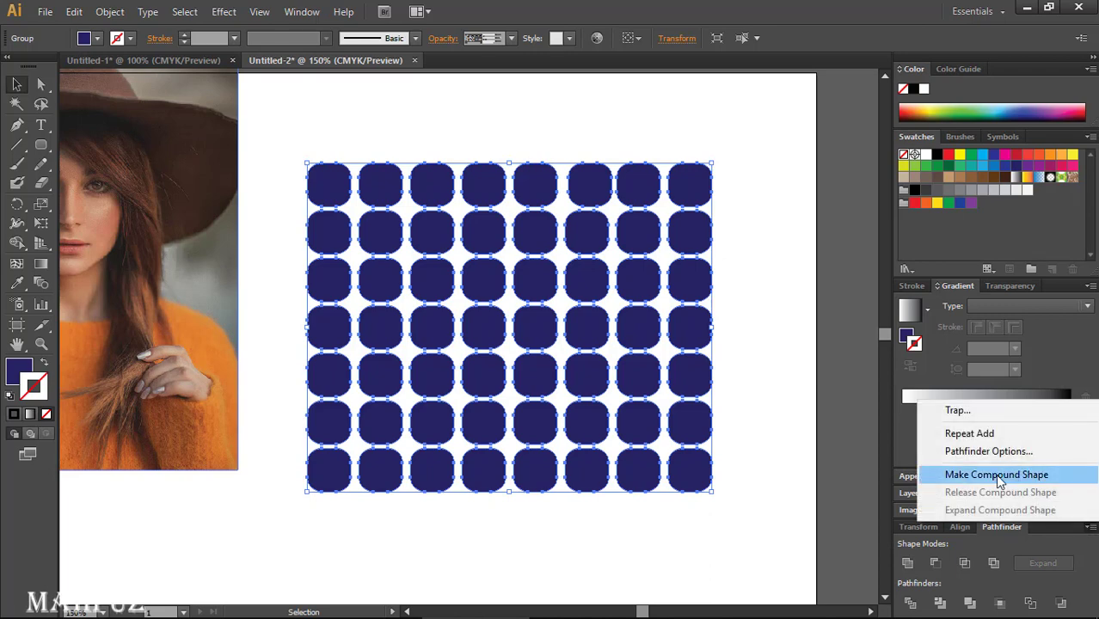
{"action": "left_click", "coordinate": [1038, 476]}
{"action": "left_click", "coordinate": [658, 520]}
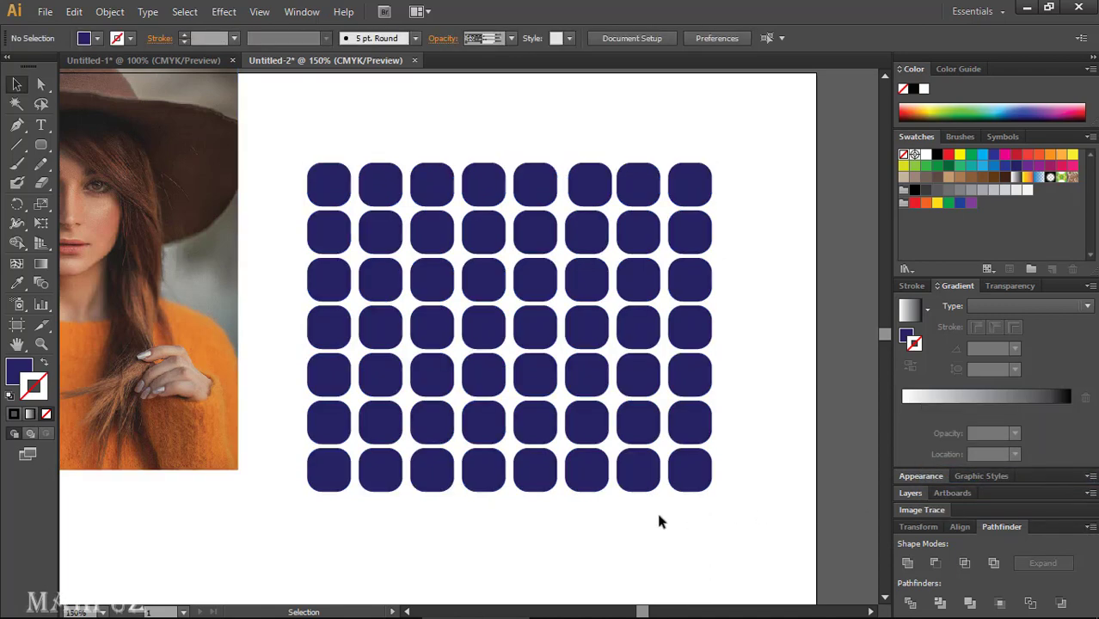
- Move the compound grid as one object slightly up and to the right on the artboard
{"action": "left_click", "coordinate": [454, 419]}
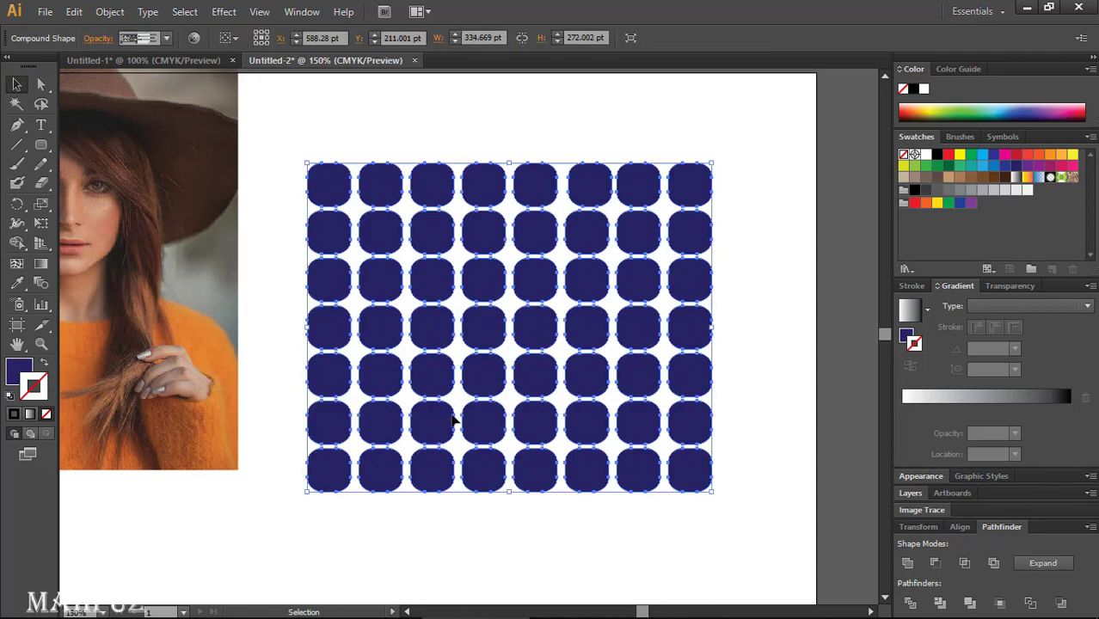
{"action": "left_click", "coordinate": [508, 525]}
{"action": "left_click_drag", "start_coordinate": [647, 204], "coordinate": [679, 250]}
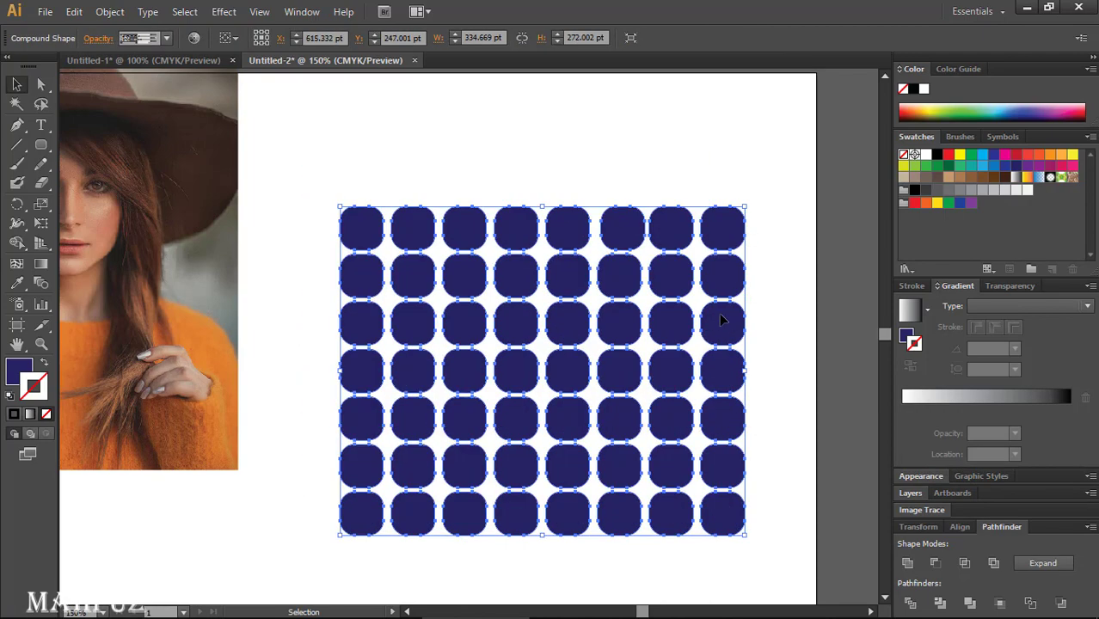
{"action": "left_click_drag", "start_coordinate": [721, 320], "coordinate": [708, 258]}
{"action": "left_click", "coordinate": [765, 311]}
{"action": "right_click", "coordinate": [714, 302]}
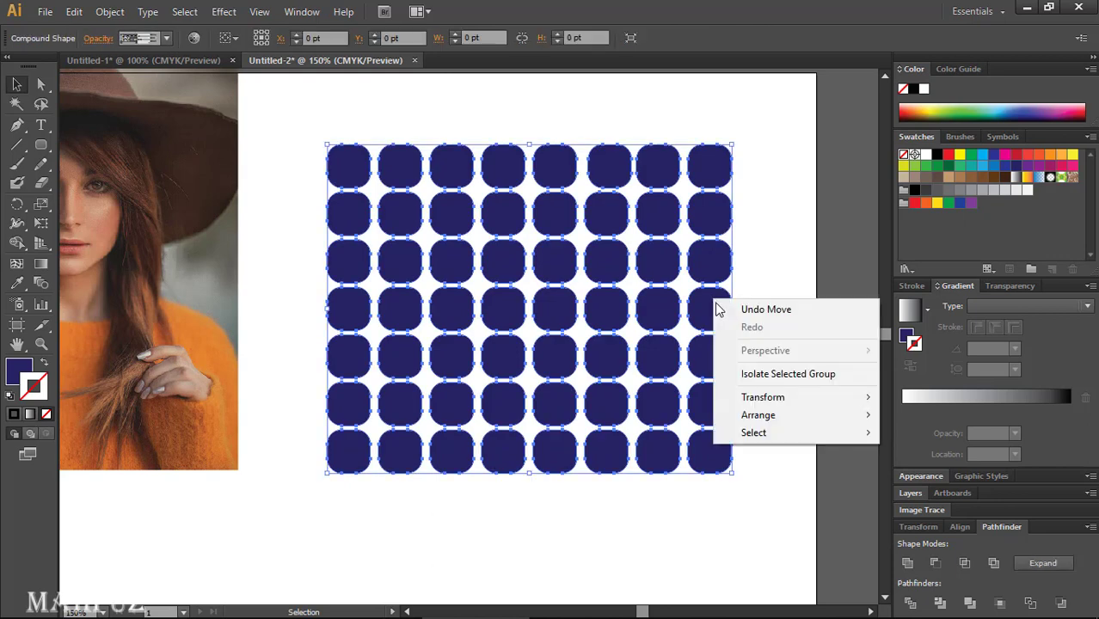
{"action": "left_click", "coordinate": [755, 212]}
{"action": "left_click", "coordinate": [692, 222]}
{"action": "right_click", "coordinate": [686, 222]}
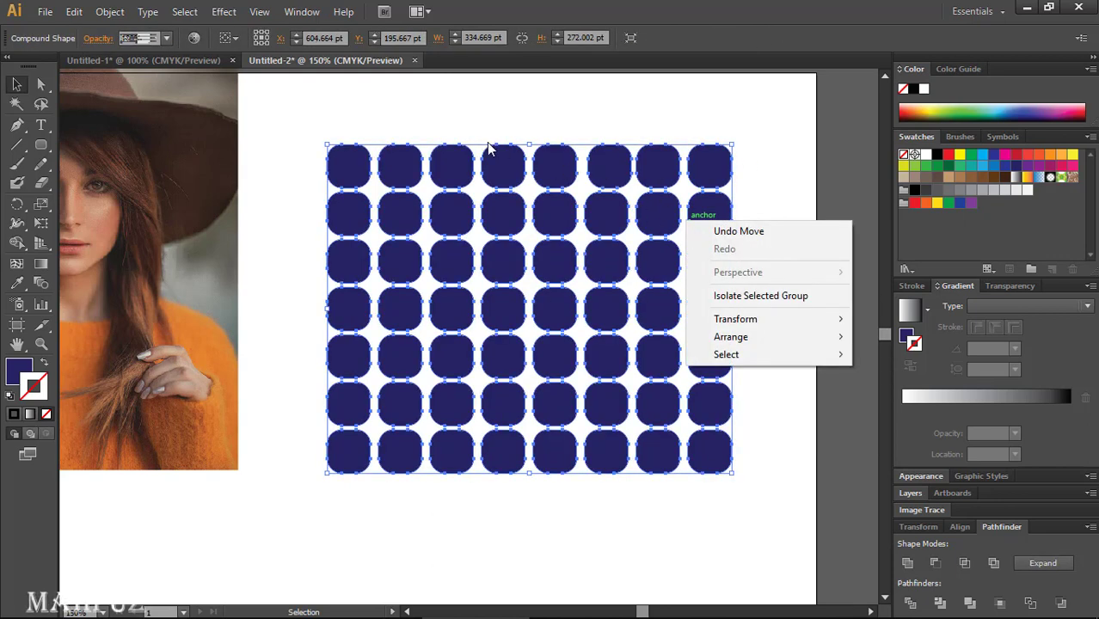
{"action": "left_click", "coordinate": [501, 173]}
{"action": "right_click", "coordinate": [501, 173]}
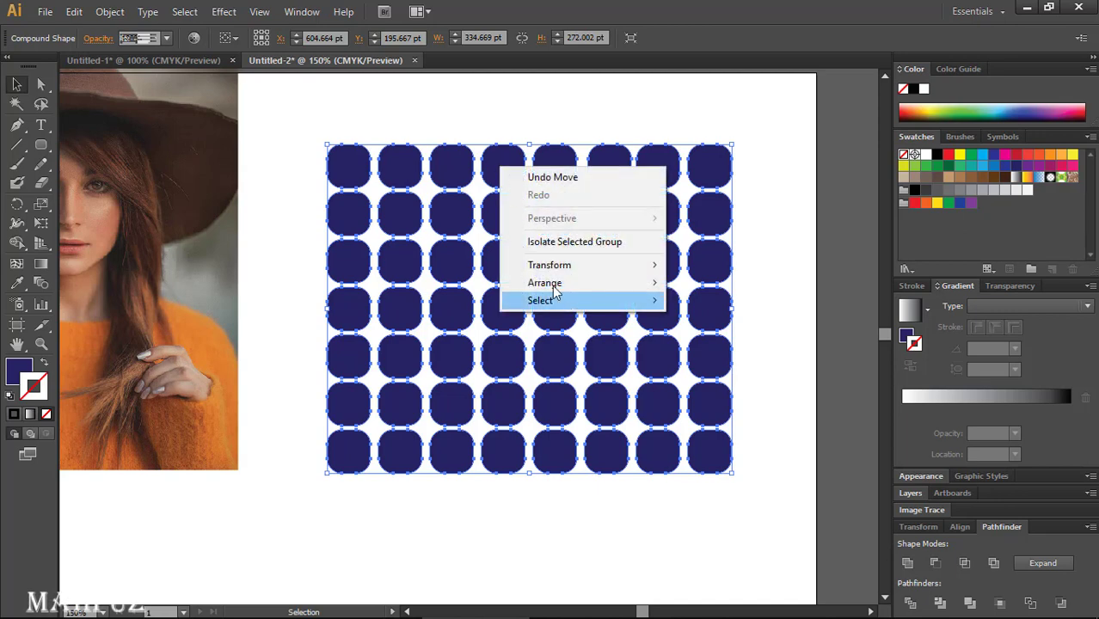
{"action": "left_click", "coordinate": [609, 494]}
{"action": "left_click", "coordinate": [609, 494]}
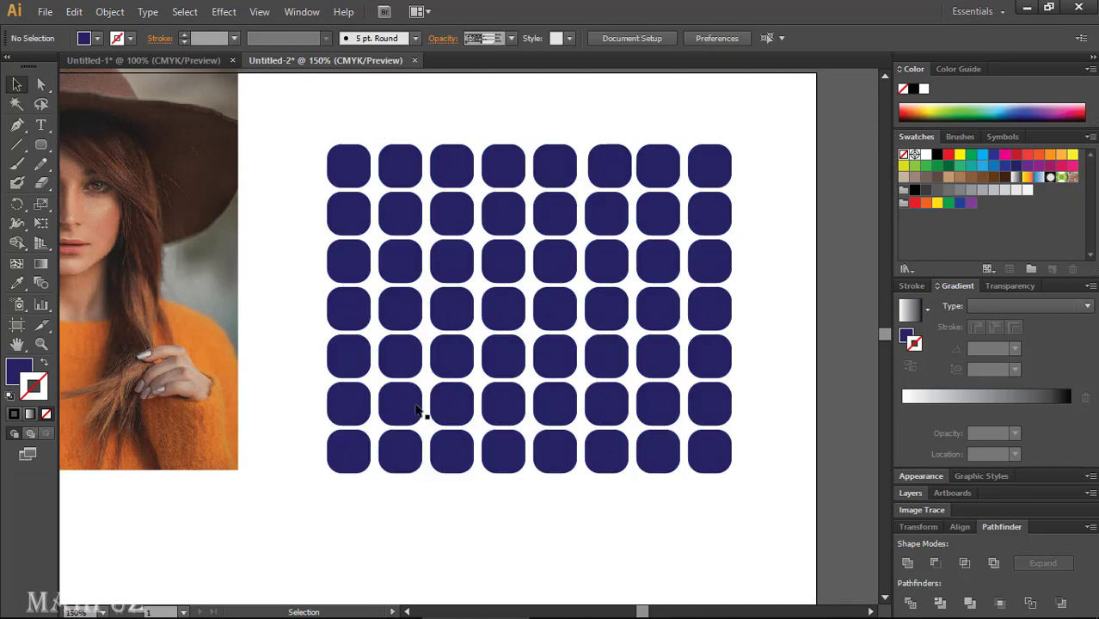
- Enlarge the photo, place it behind the compound grid, and widen it to cover the grid's left edge
{"action": "scroll", "coordinate": [430, 347], "scroll_direction": "down", "scroll_amount": 1}
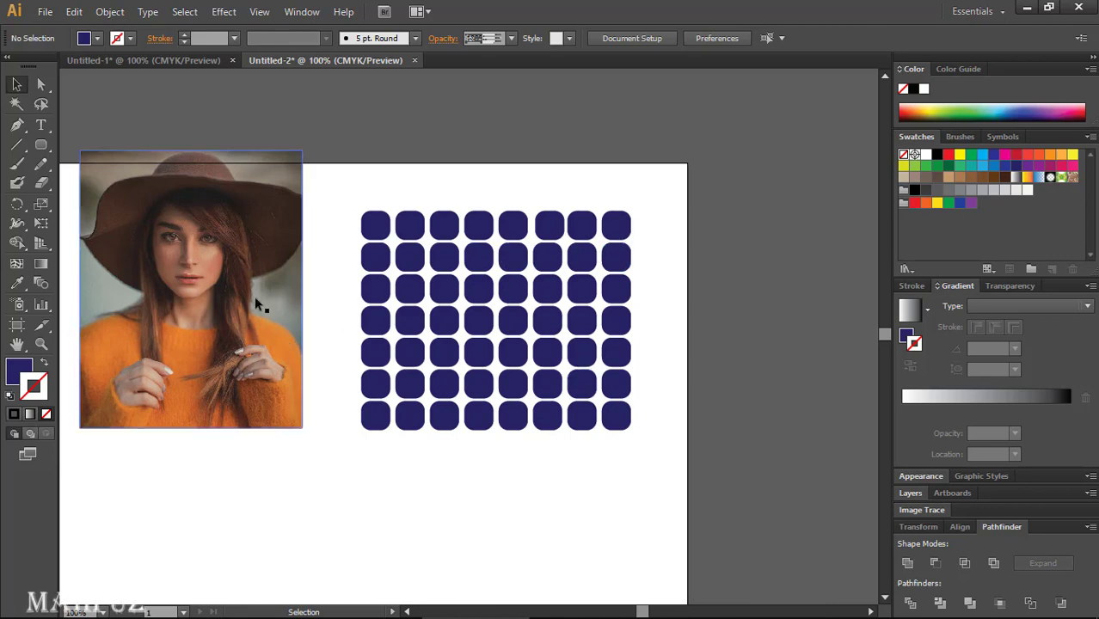
{"action": "left_click", "coordinate": [233, 312]}
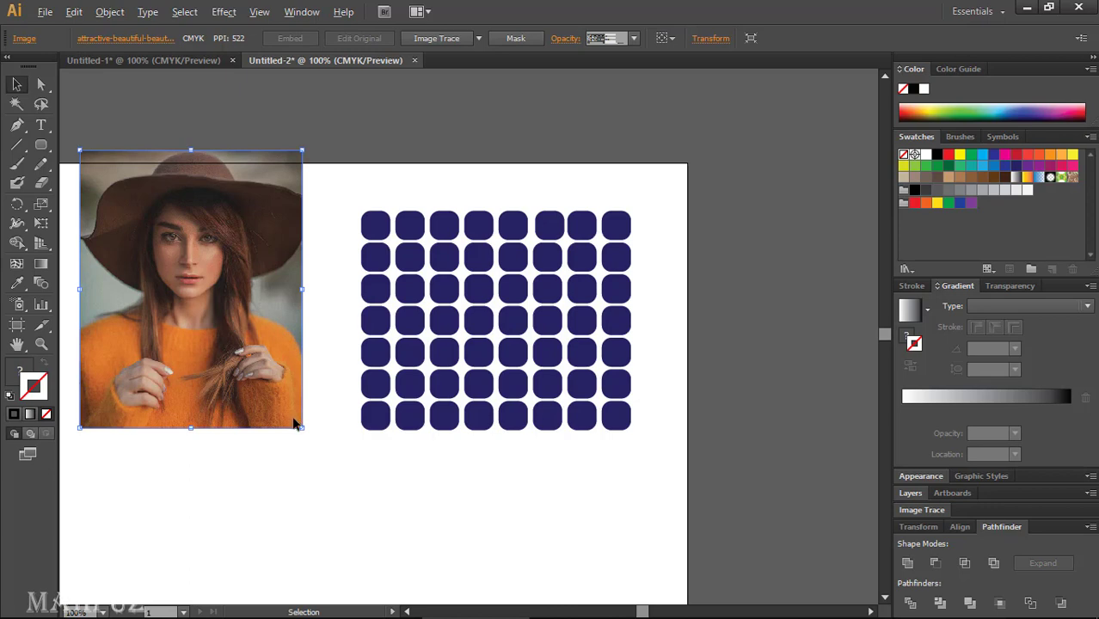
{"action": "left_click_drag", "start_coordinate": [303, 428], "coordinate": [323, 451]}
{"action": "left_click_drag", "start_coordinate": [236, 368], "coordinate": [545, 414]}
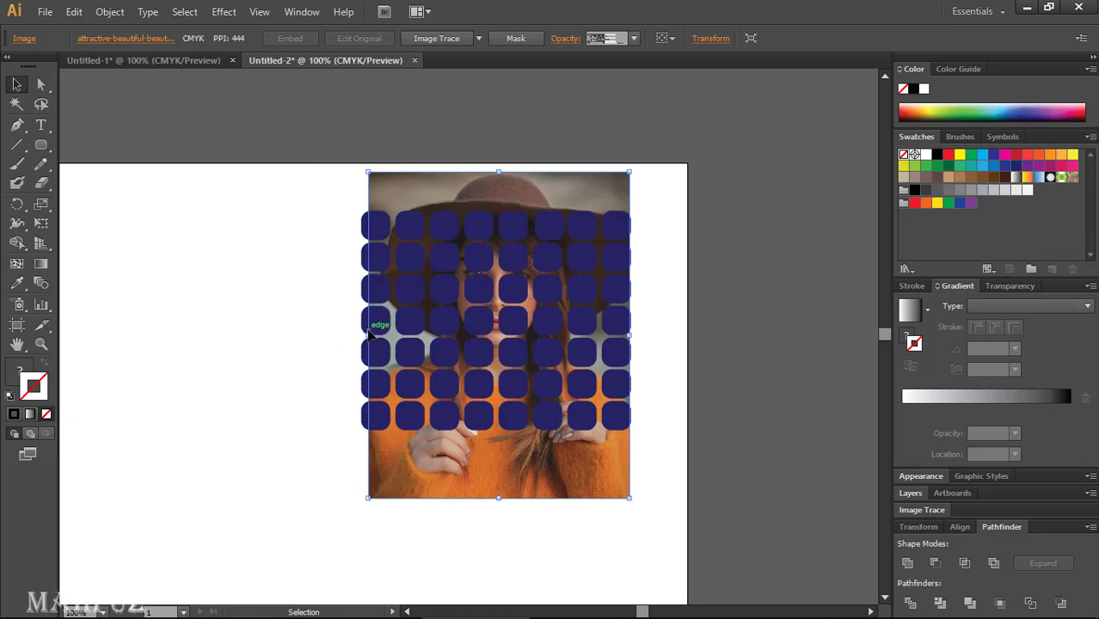
{"action": "left_click_drag", "start_coordinate": [368, 335], "coordinate": [359, 336]}
{"action": "left_click", "coordinate": [436, 519]}
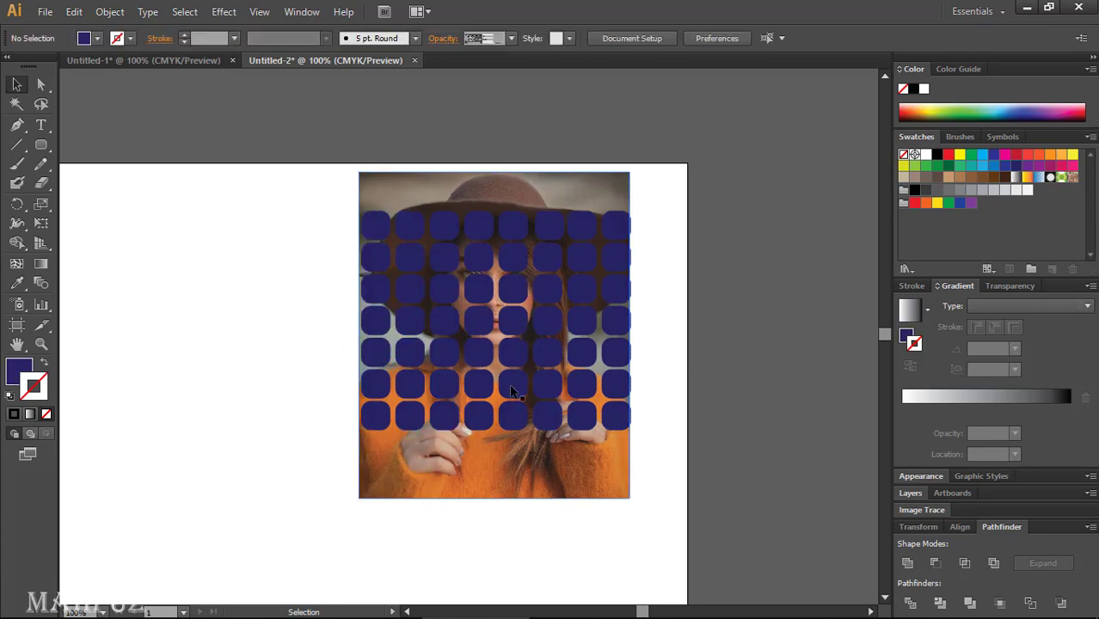
- Make a clipping mask from the compound grid and the photo behind it, and deselect the result
{"action": "left_click", "coordinate": [526, 397]}
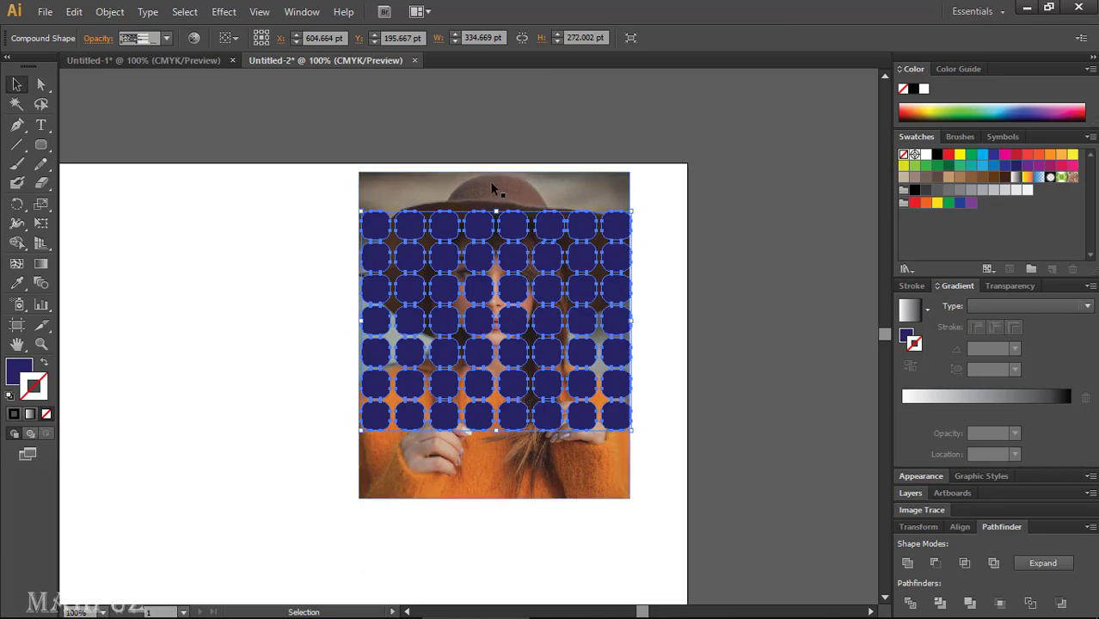
{"action": "left_click", "coordinate": [510, 193], "text": "shift"}
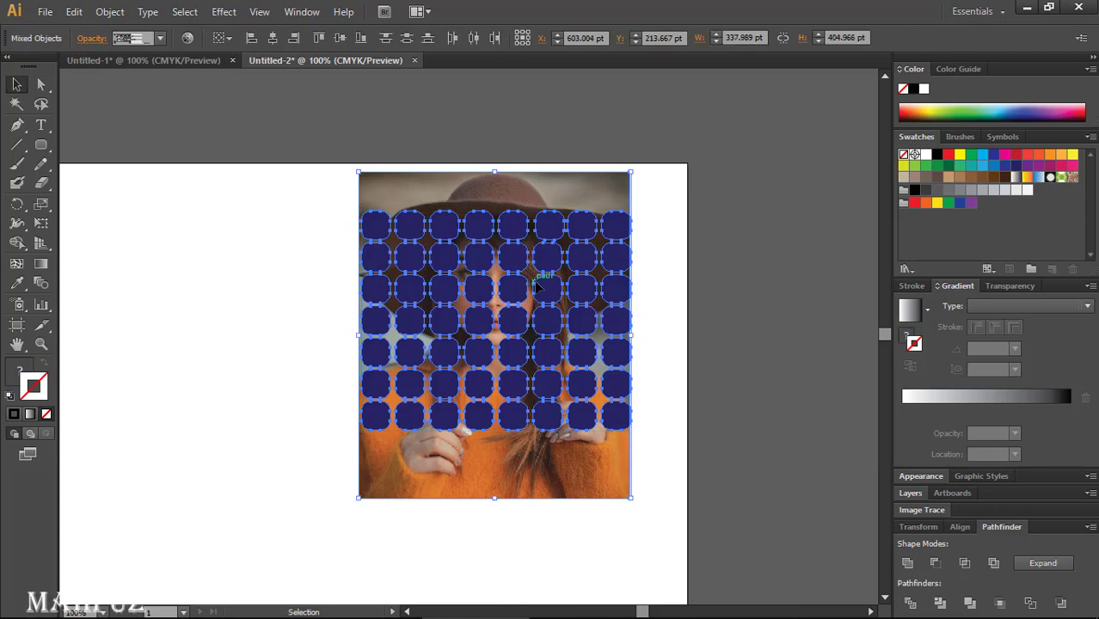
{"action": "right_click", "coordinate": [544, 230]}
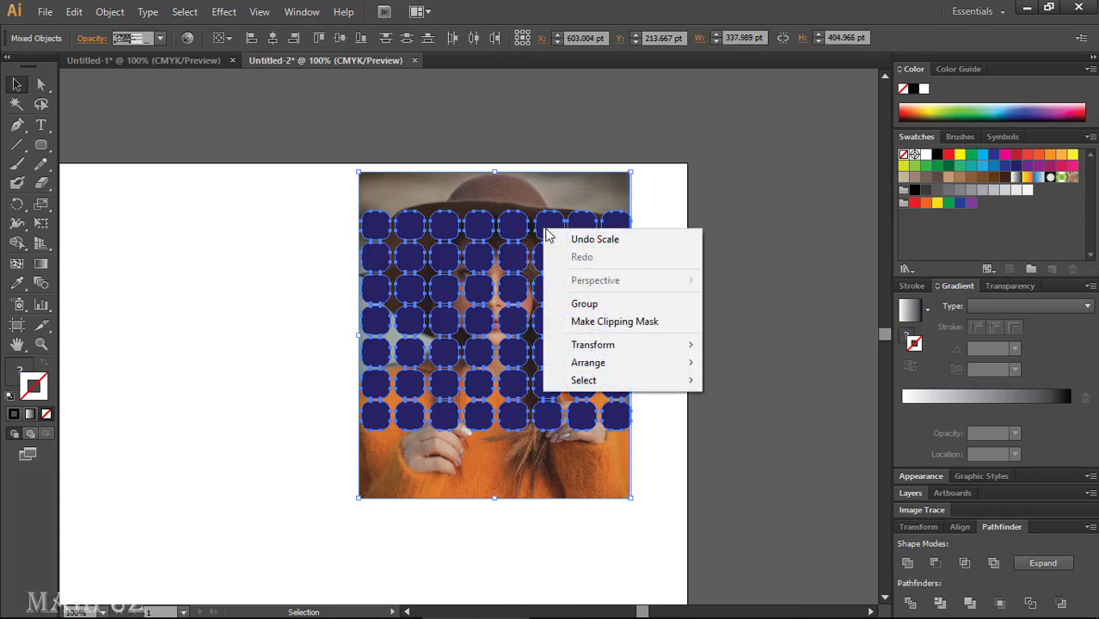
{"action": "left_click", "coordinate": [634, 323]}
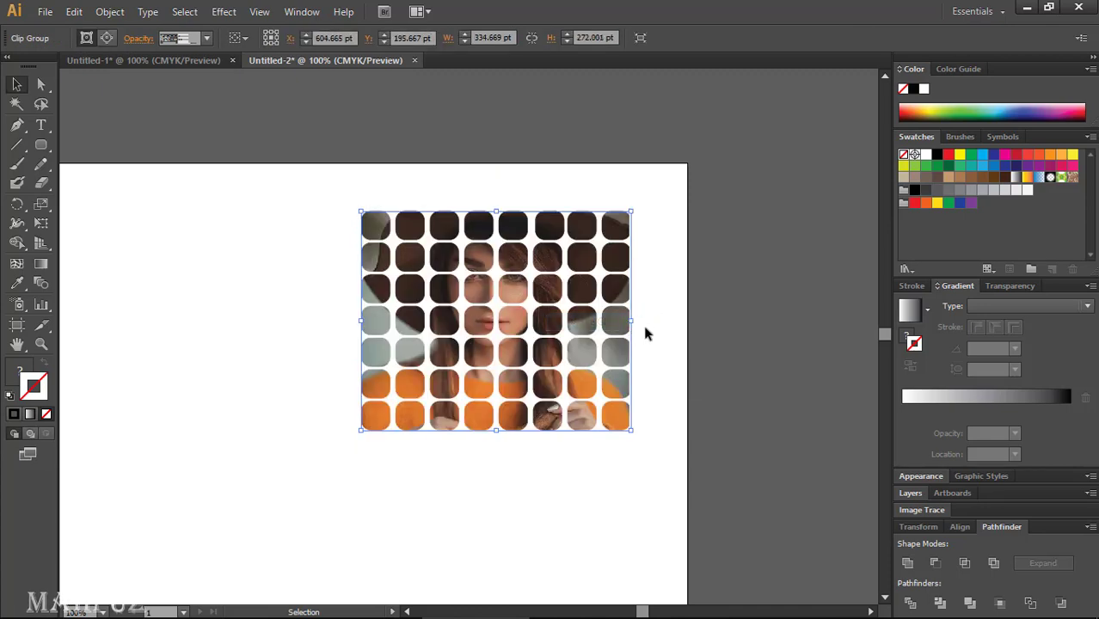
{"action": "key", "text": "ctrl+z"}
{"action": "key", "text": "ctrl"}
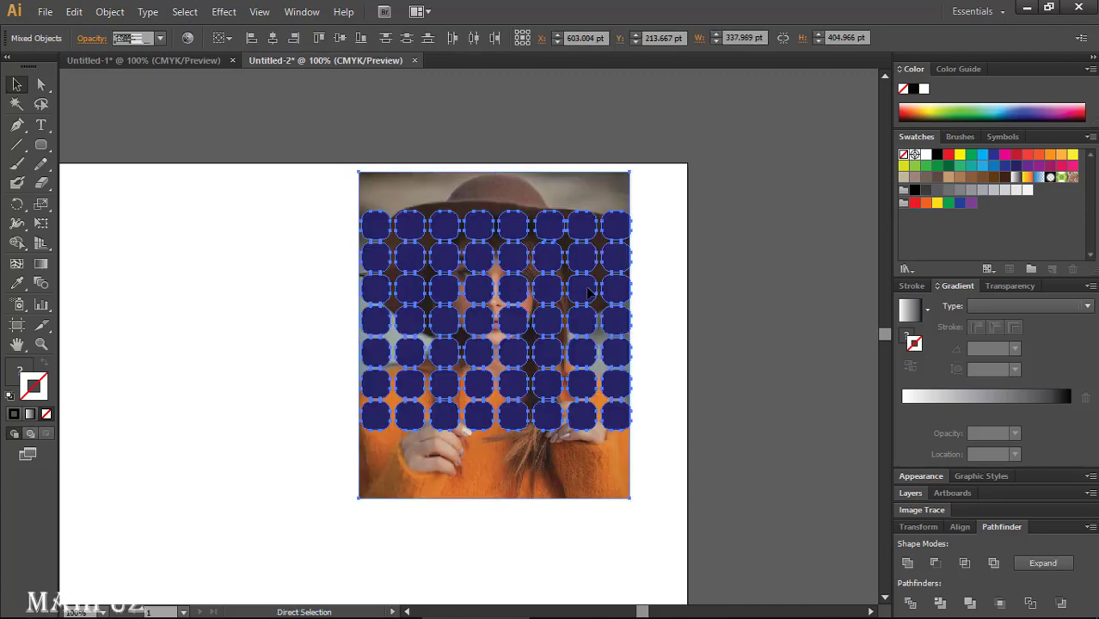
{"action": "key", "text": "ctrl+7"}
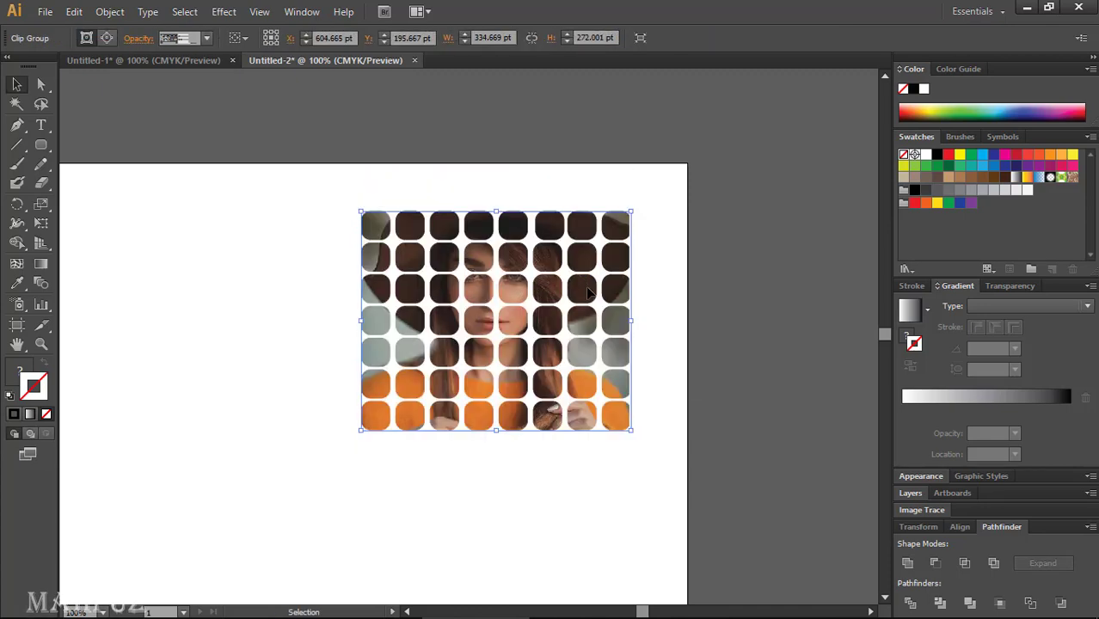
{"action": "left_click", "coordinate": [309, 361]}
{"action": "left_click_drag", "start_coordinate": [318, 300], "coordinate": [478, 235]}
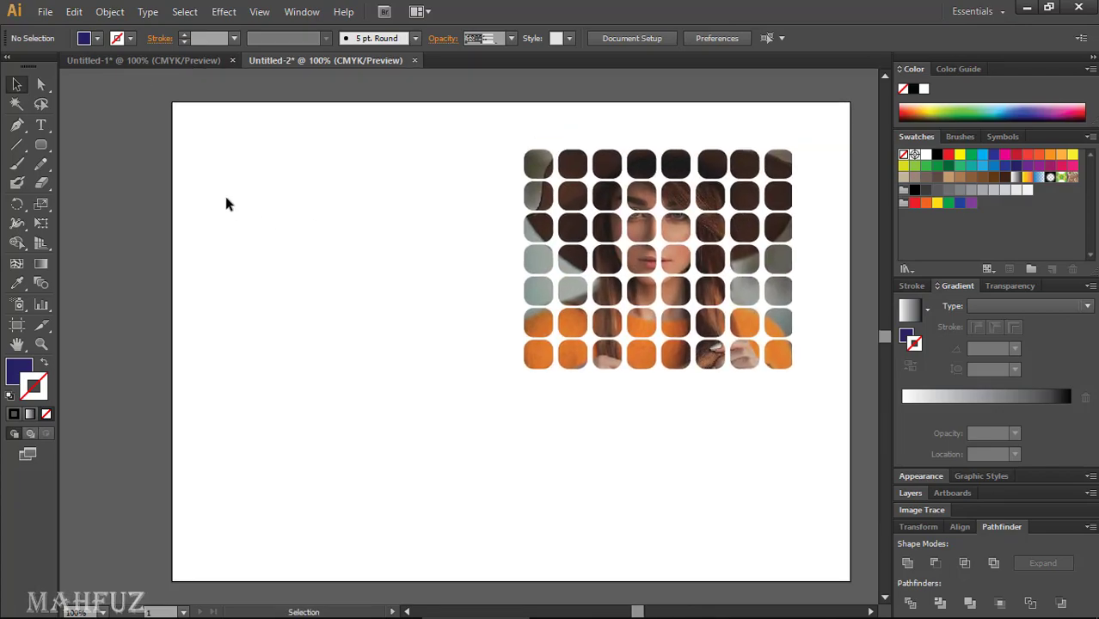
- Draw a quarter-circle arc in the artboard's empty area and create a copy rotated 5° about a point inside its curve
{"action": "left_click_drag", "start_coordinate": [221, 574], "coordinate": [390, 326]}
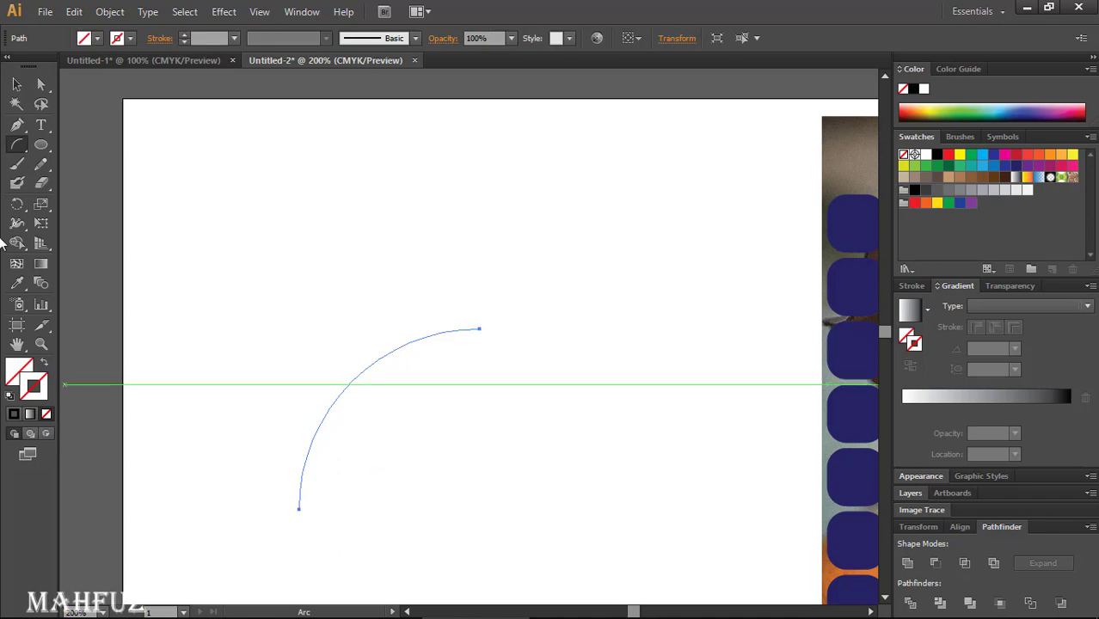
{"action": "left_click", "coordinate": [16, 204]}
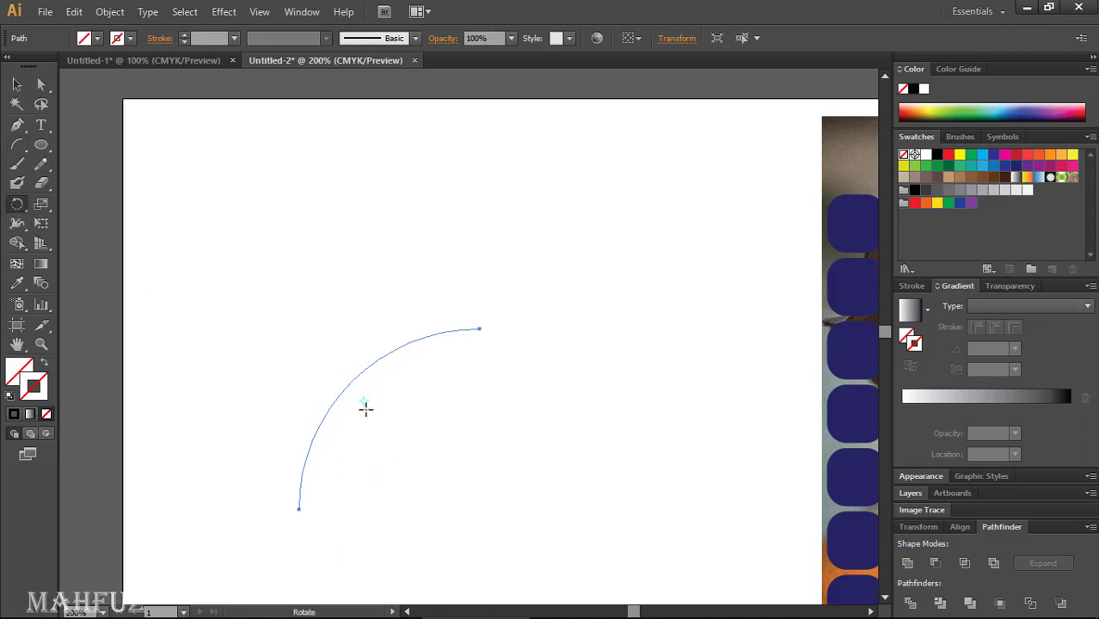
{"action": "left_click", "coordinate": [367, 406], "text": "alt"}
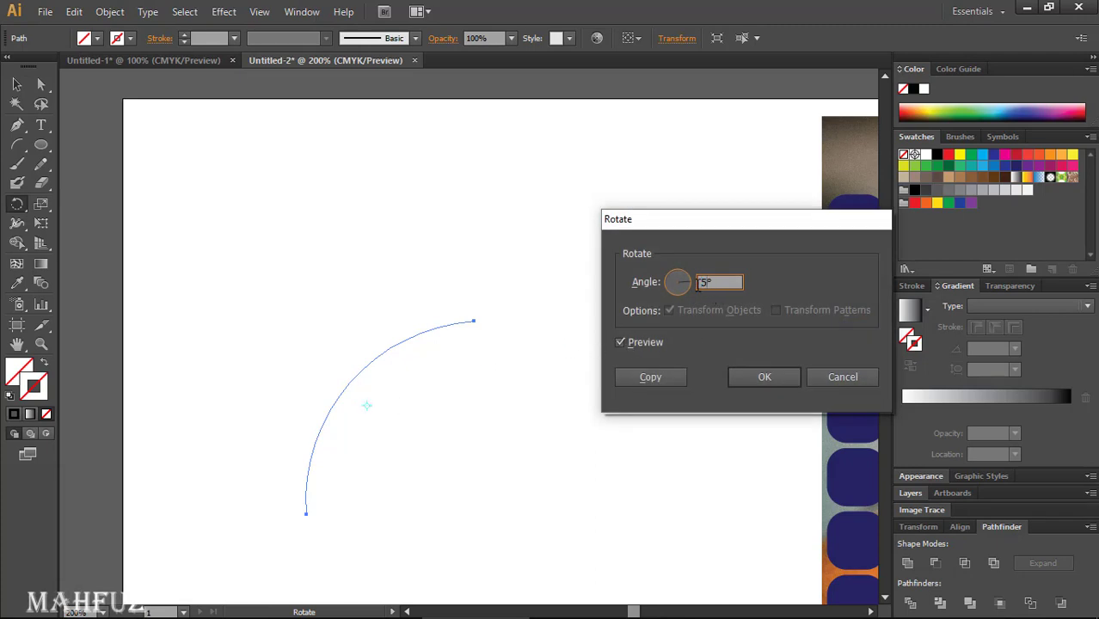
{"action": "left_click", "coordinate": [636, 377]}
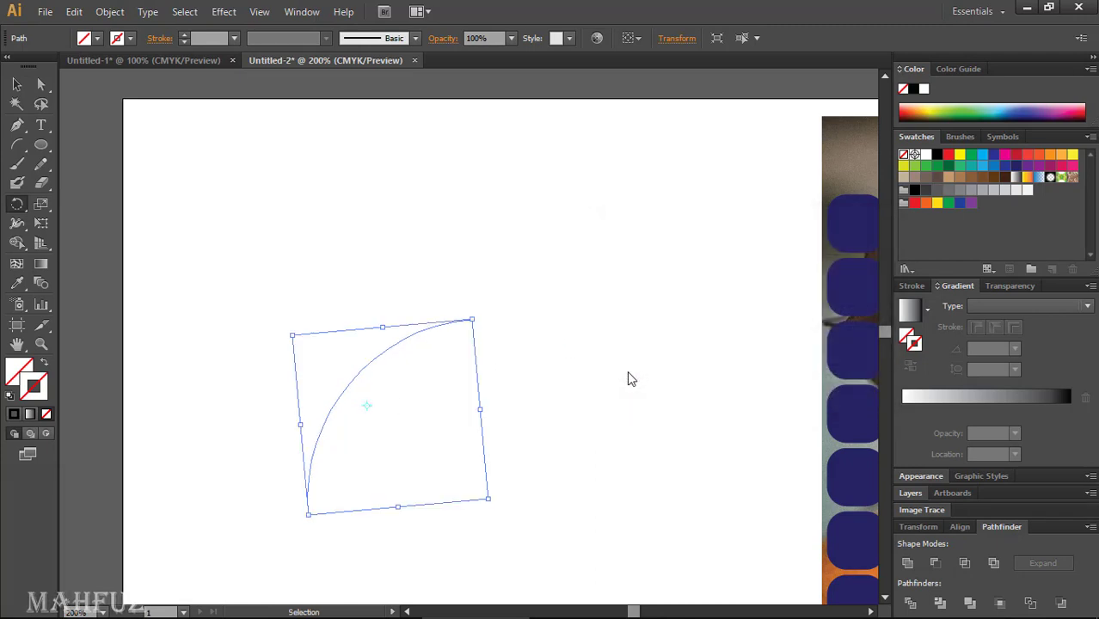
- Give the rotated arc a black 1 pt stroke with a width profile tapered at both ends
{"action": "left_click", "coordinate": [13, 416]}
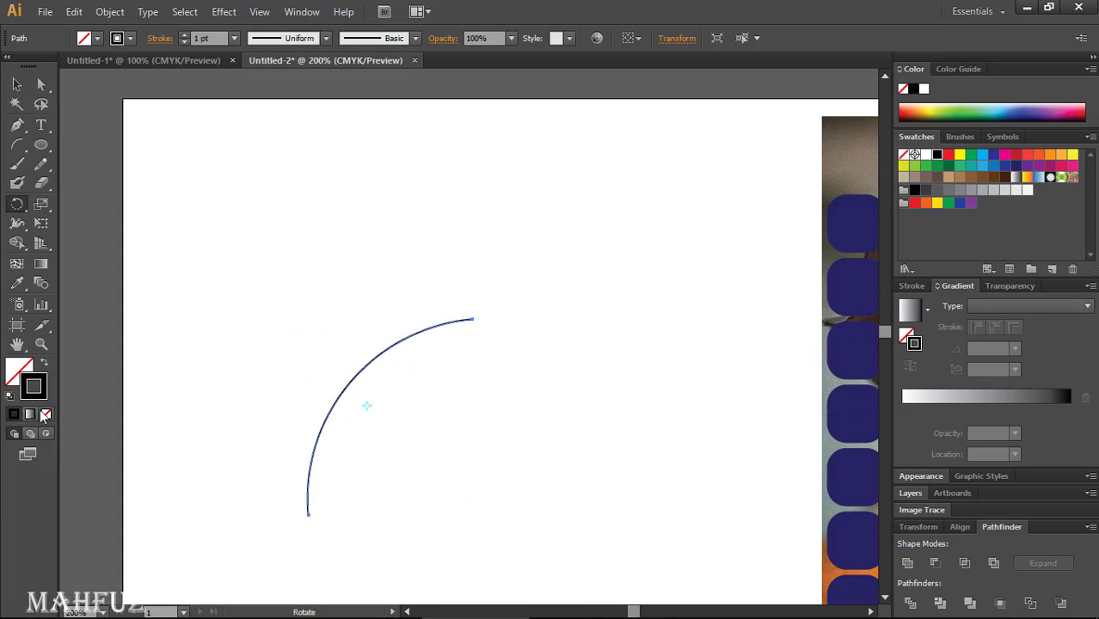
{"action": "left_click", "coordinate": [284, 37]}
{"action": "left_click", "coordinate": [280, 67]}
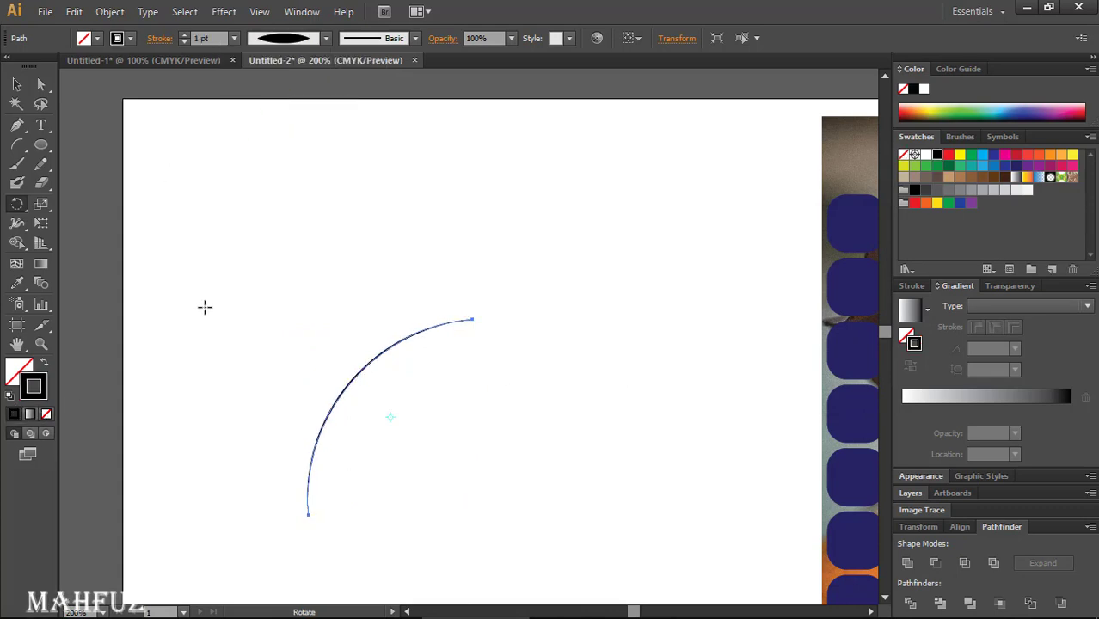
- Repeat the rotated copy of the arc around the same centre many times to build a circular line pattern
{"action": "key", "text": "ctrl"}
{"action": "key", "text": "ctrl+d"}
{"action": "key", "text": "ctrl+d"}
{"action": "key", "text": "ctrl+d"}
{"action": "key", "text": "ctrl+d"}
{"action": "key", "text": "ctrl+d"}
{"action": "key", "text": "ctrl+d"}
{"action": "key", "text": "ctrl+d"}
{"action": "key", "text": "ctrl+d"}
{"action": "key", "text": "ctrl+d"}
{"action": "key", "text": "ctrl+d"}
{"action": "key", "text": "ctrl+d"}
{"action": "key", "text": "ctrl+d"}
{"action": "key", "text": "ctrl+d"}
{"action": "key", "text": "ctrl+d"}
{"action": "key", "text": "ctrl+d"}
{"action": "key", "text": "ctrl+d"}
{"action": "key", "text": "ctrl+d"}
{"action": "key", "text": "ctrl+d"}
{"action": "key", "text": "ctrl+d"}
{"action": "key", "text": "ctrl+d"}
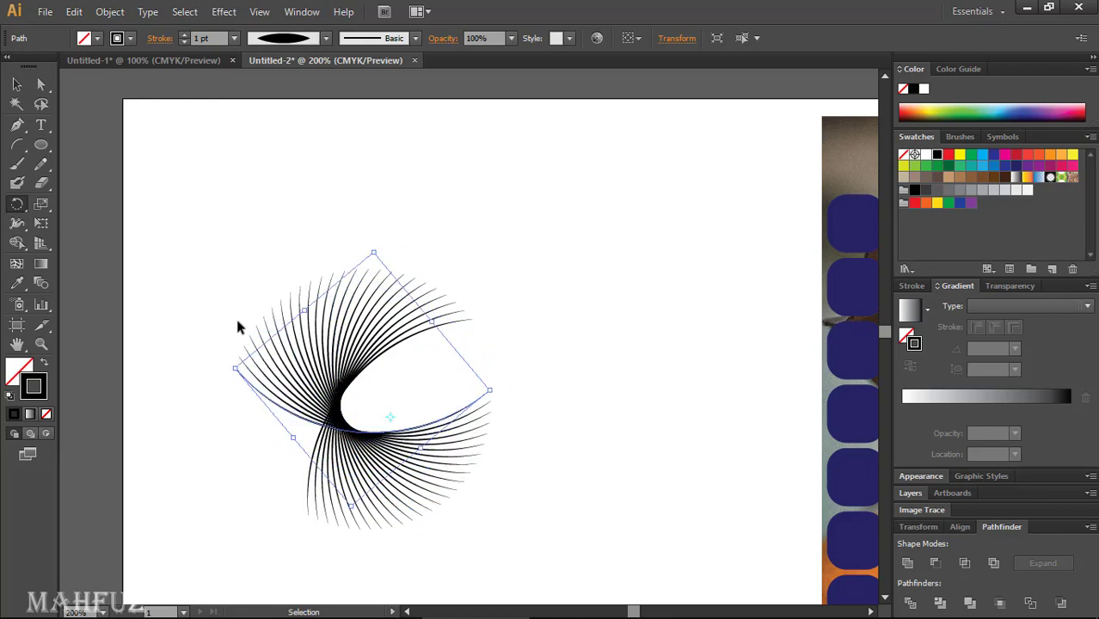
{"action": "key", "text": "ctrl+d"}
{"action": "key", "text": "ctrl+d"}
{"action": "key", "text": "ctrl+d"}
{"action": "key", "text": "ctrl+d"}
{"action": "key", "text": "ctrl+d"}
{"action": "key", "text": "ctrl+d"}
{"action": "key", "text": "ctrl+shift+s"}
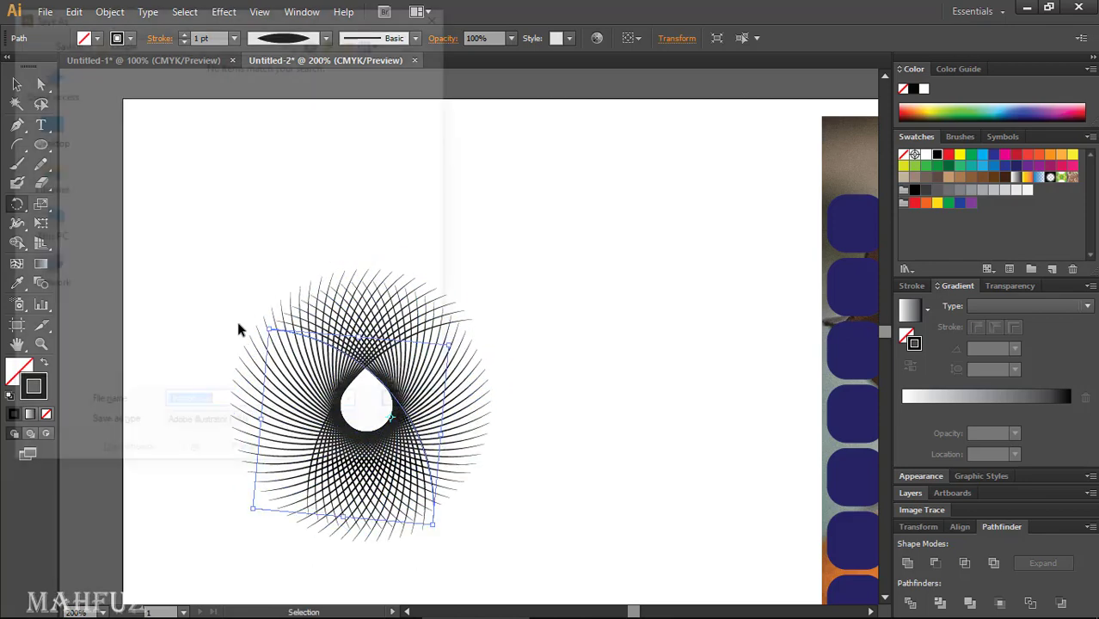
{"action": "left_click", "coordinate": [416, 426]}
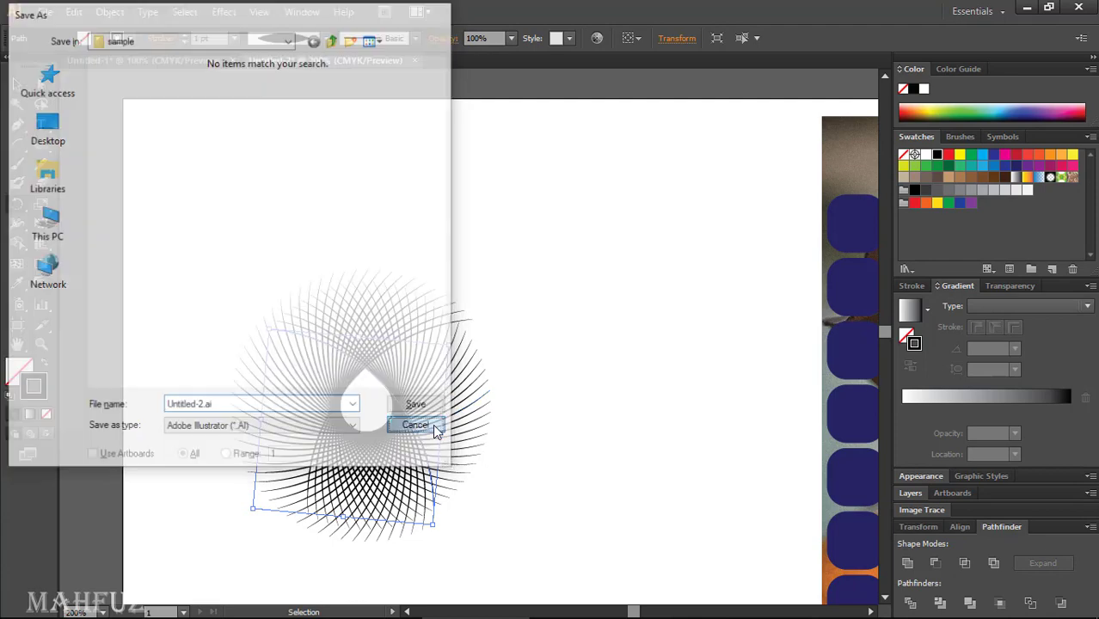
{"action": "left_click", "coordinate": [435, 424]}
{"action": "left_click_drag", "start_coordinate": [435, 426], "coordinate": [439, 435]}
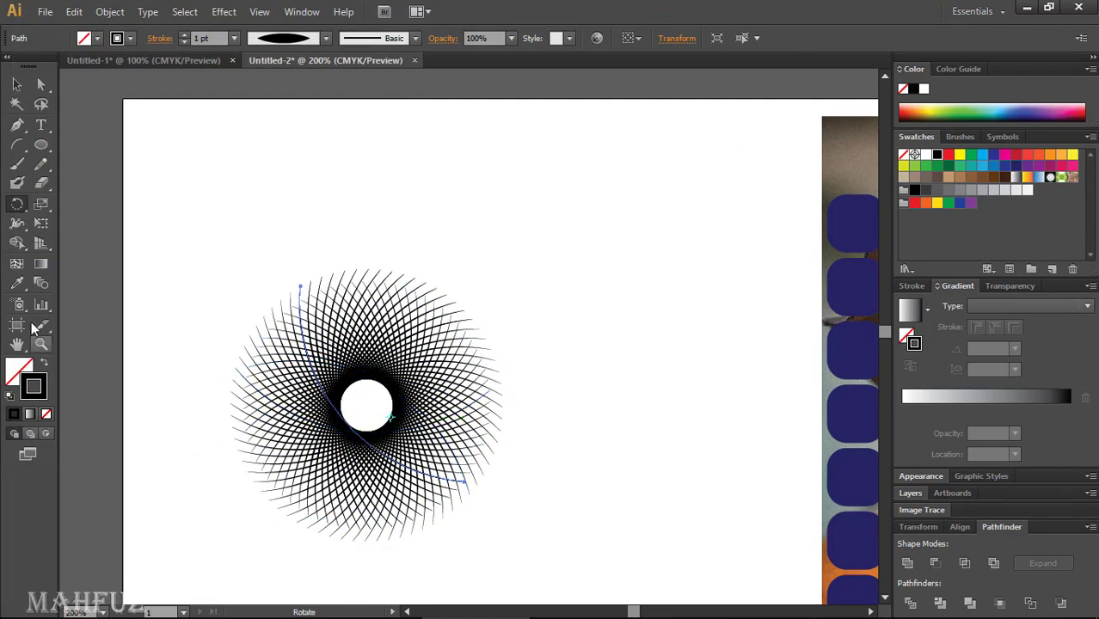
- Merge all the rotated arcs into one jagged circular outline with a Pathfinder shape mode, and make it a compound shape
{"action": "left_click", "coordinate": [17, 83]}
{"action": "left_click", "coordinate": [173, 186]}
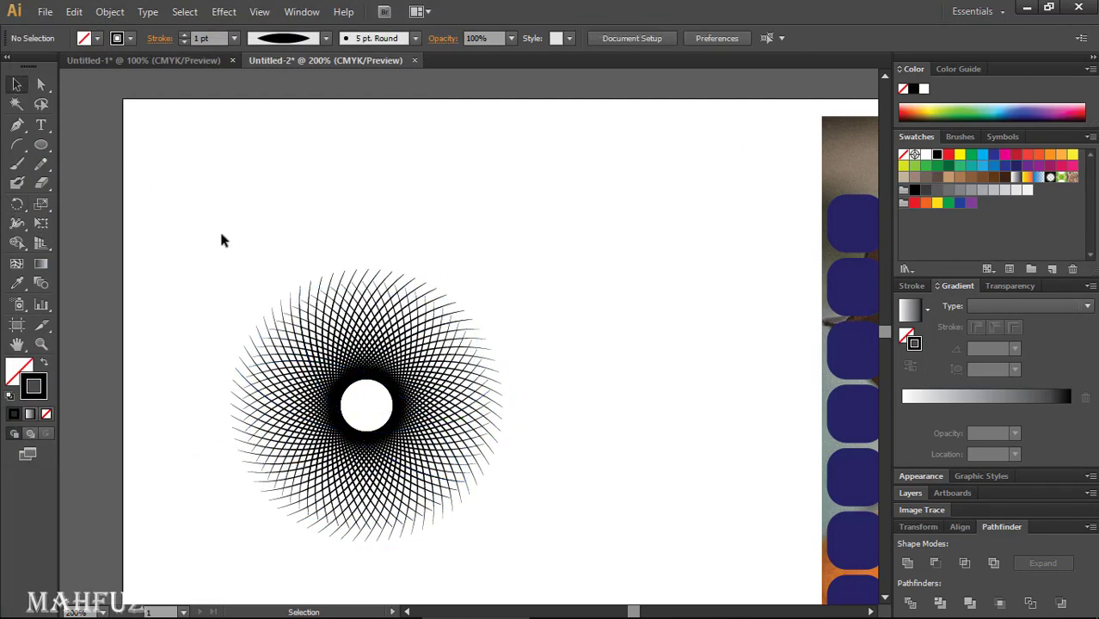
{"action": "left_click_drag", "start_coordinate": [222, 235], "coordinate": [504, 570]}
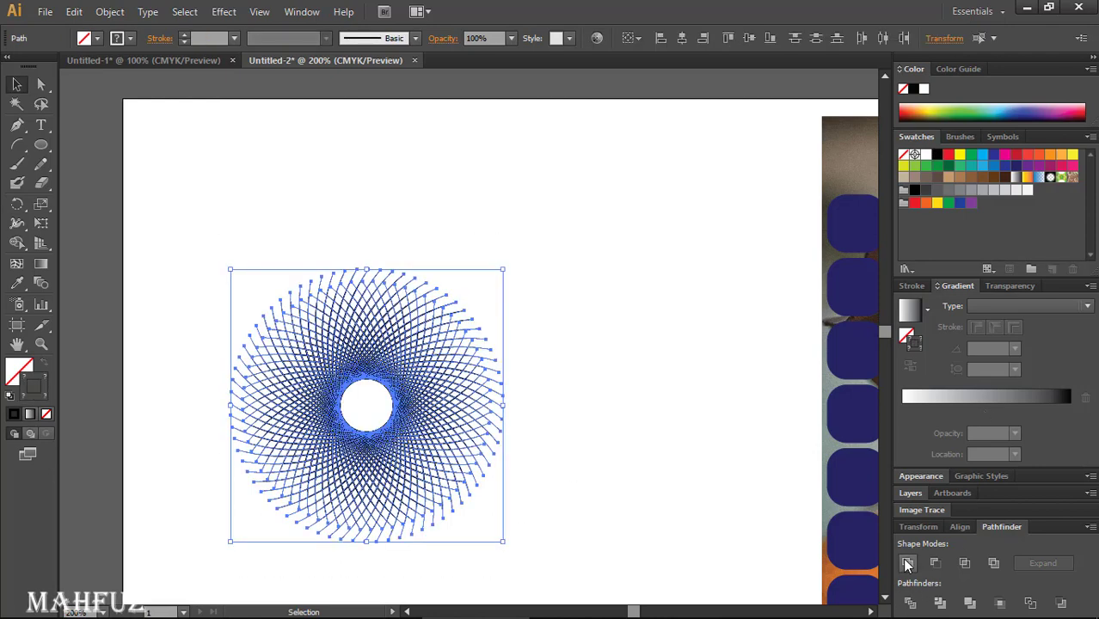
{"action": "left_click", "coordinate": [992, 561]}
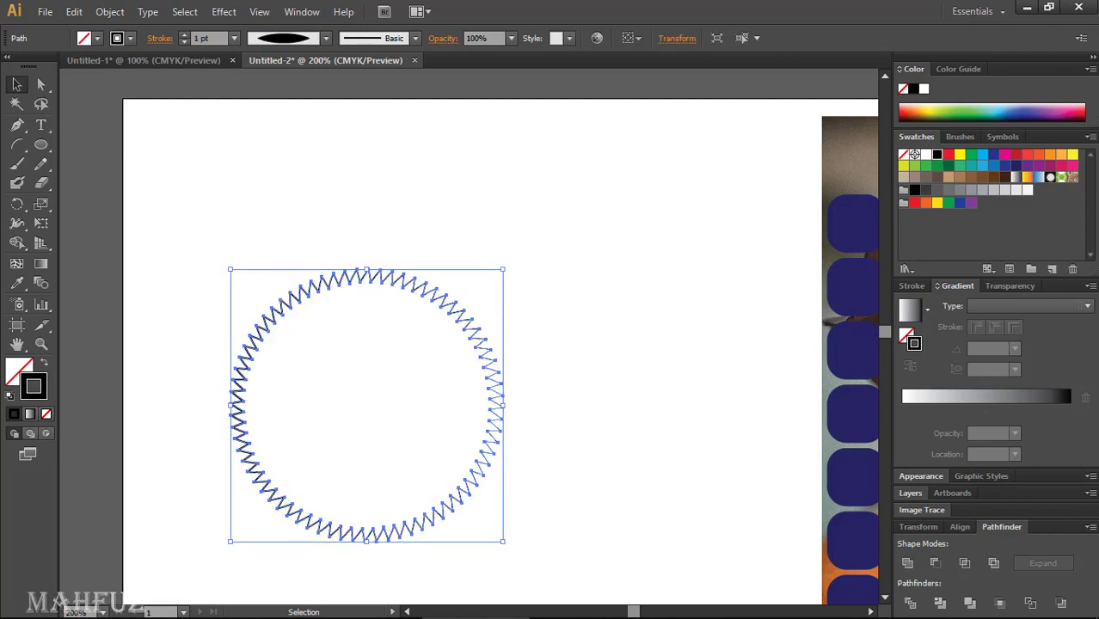
{"action": "left_click", "coordinate": [1090, 526]}
{"action": "left_click", "coordinate": [950, 476]}
{"action": "left_click", "coordinate": [677, 482]}
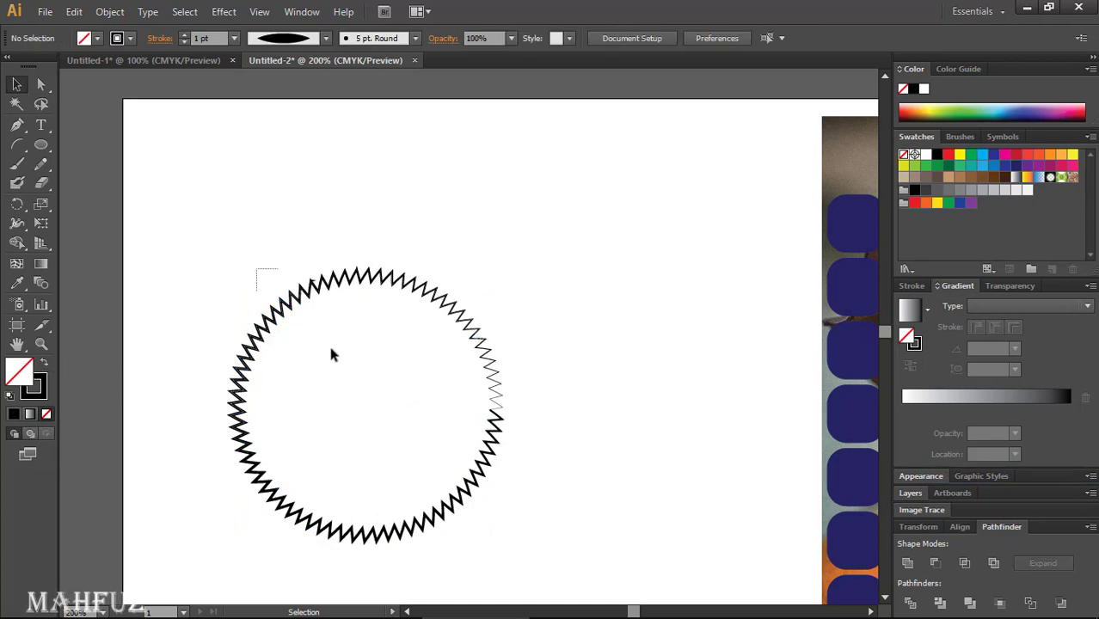
- Fill the jagged circular compound shape with solid black and deselect it
{"action": "left_click_drag", "start_coordinate": [331, 350], "coordinate": [120, 318]}
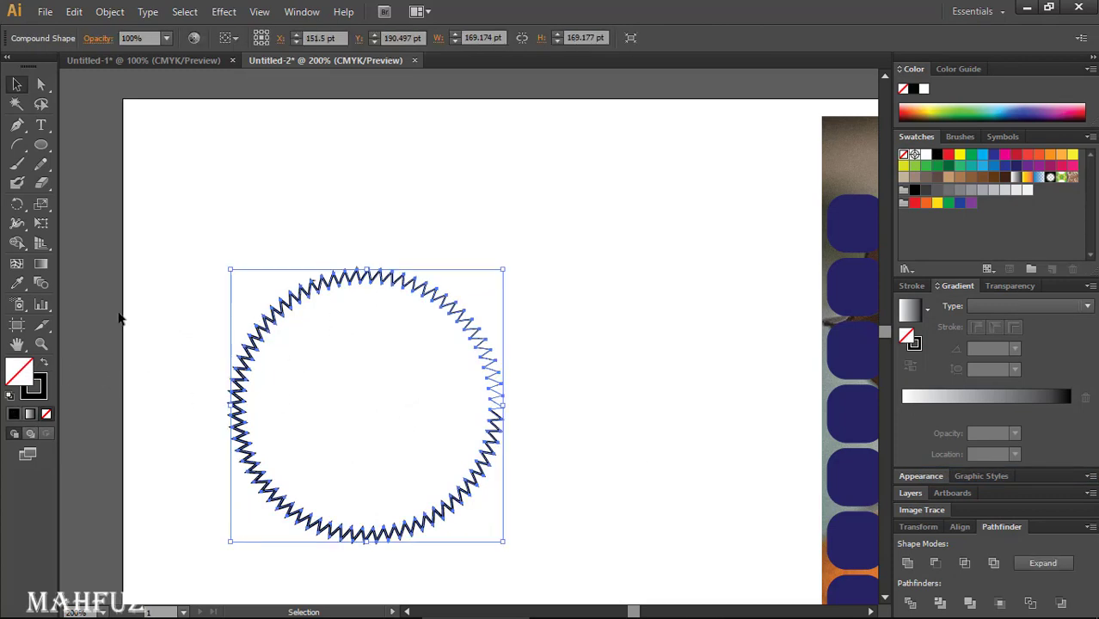
{"action": "left_click", "coordinate": [14, 415]}
{"action": "left_click", "coordinate": [215, 398]}
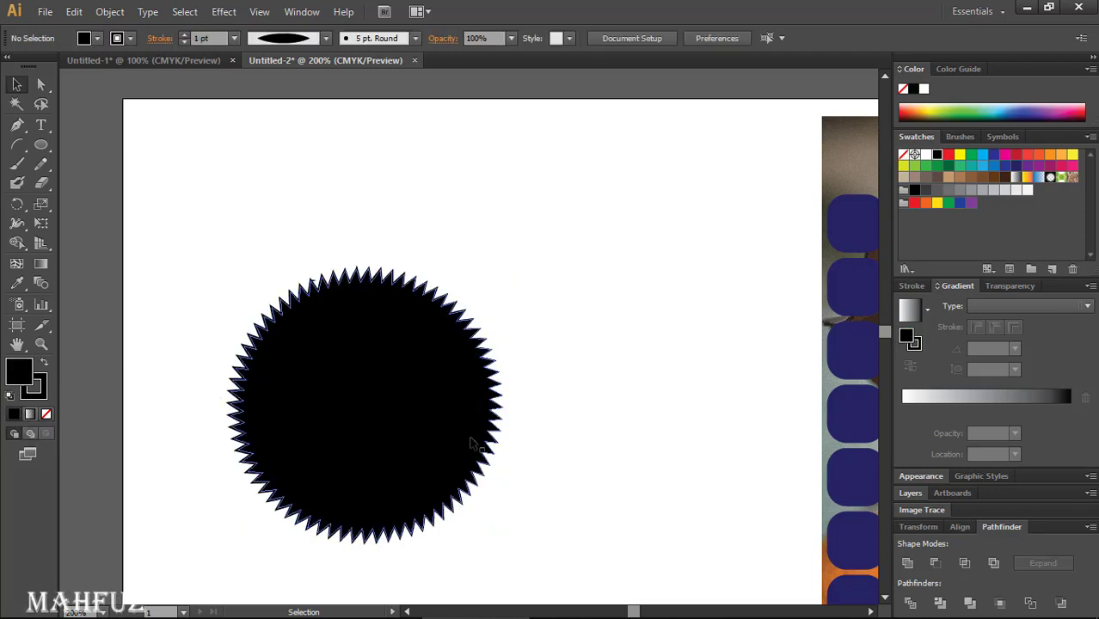
- Duplicate the portrait photo and position the copy behind the black jagged disc so the disc covers the face
{"action": "scroll", "coordinate": [424, 424], "scroll_direction": "down", "scroll_amount": 1}
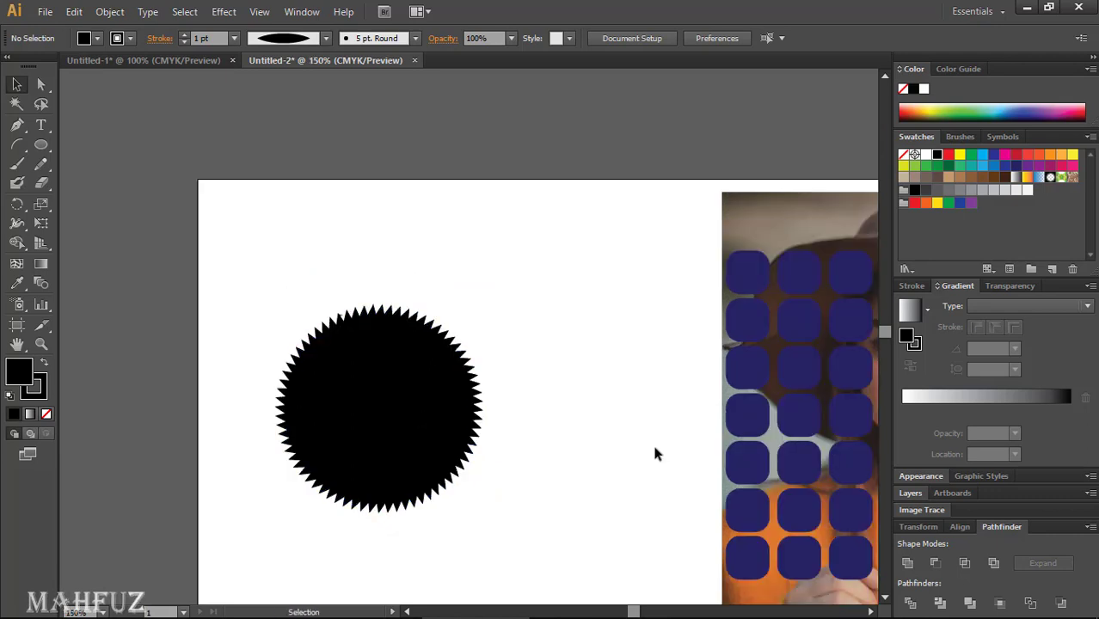
{"action": "scroll", "coordinate": [654, 453], "scroll_direction": "down", "scroll_amount": 2}
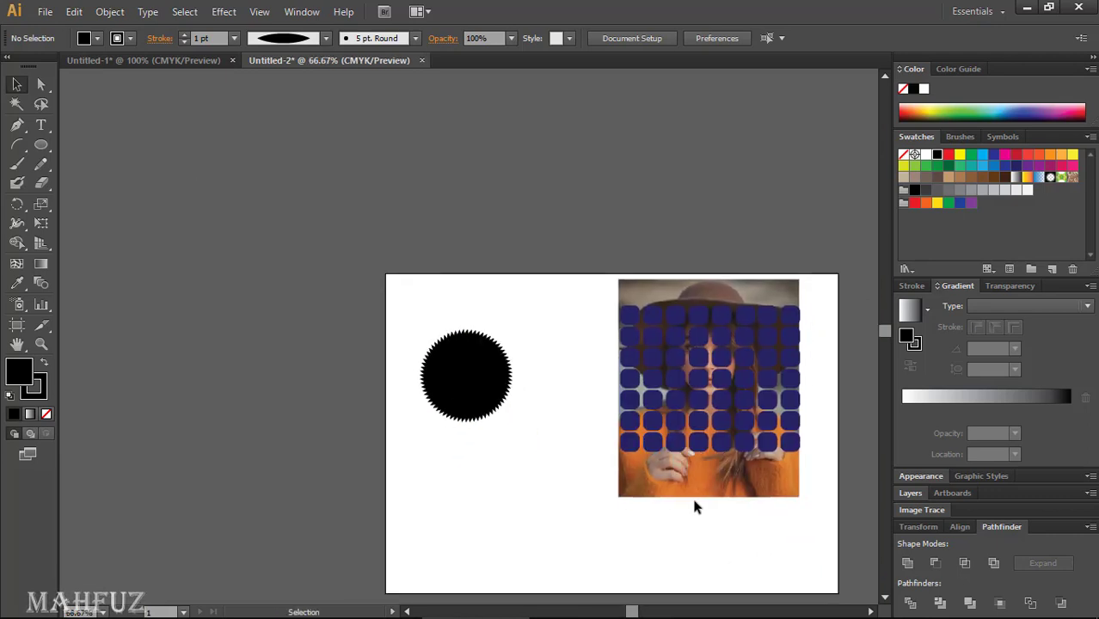
{"action": "left_click_drag", "start_coordinate": [695, 488], "coordinate": [460, 488], "text": "alt"}
{"action": "left_click", "coordinate": [547, 593]}
{"action": "mouse_move", "coordinate": [531, 455]}
{"action": "left_mouse_down"}
{"action": "mouse_move", "coordinate": [512, 451]}
{"action": "mouse_move", "coordinate": [523, 467]}
{"action": "left_mouse_up"}
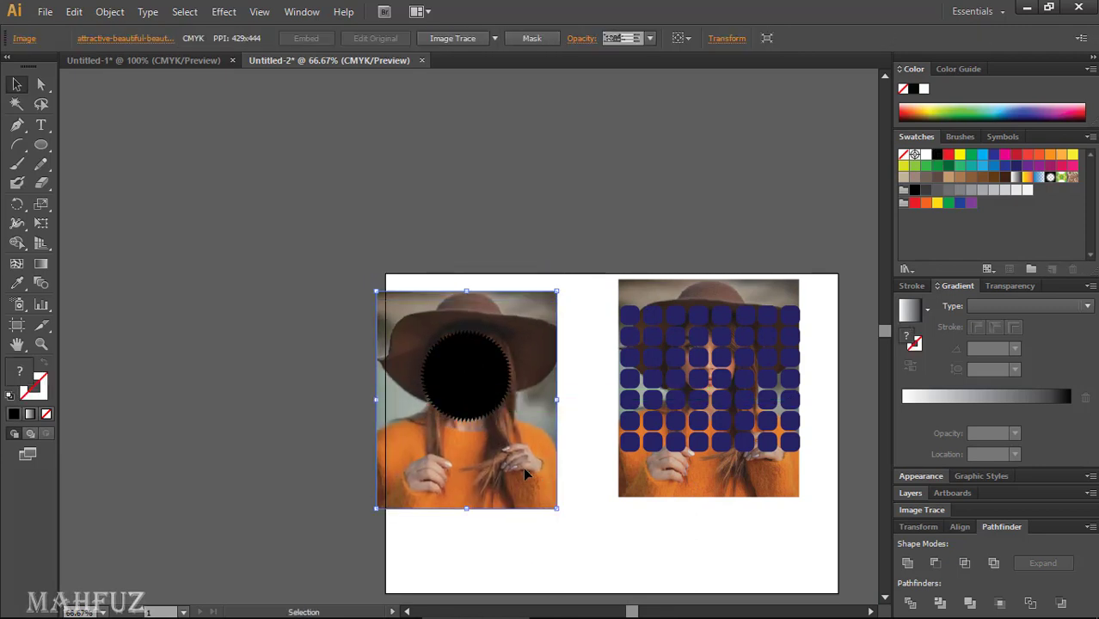
- Make a clipping mask from the jagged disc and the photo copy behind it, and deselect the result
{"action": "left_click", "coordinate": [504, 387], "text": "shift"}
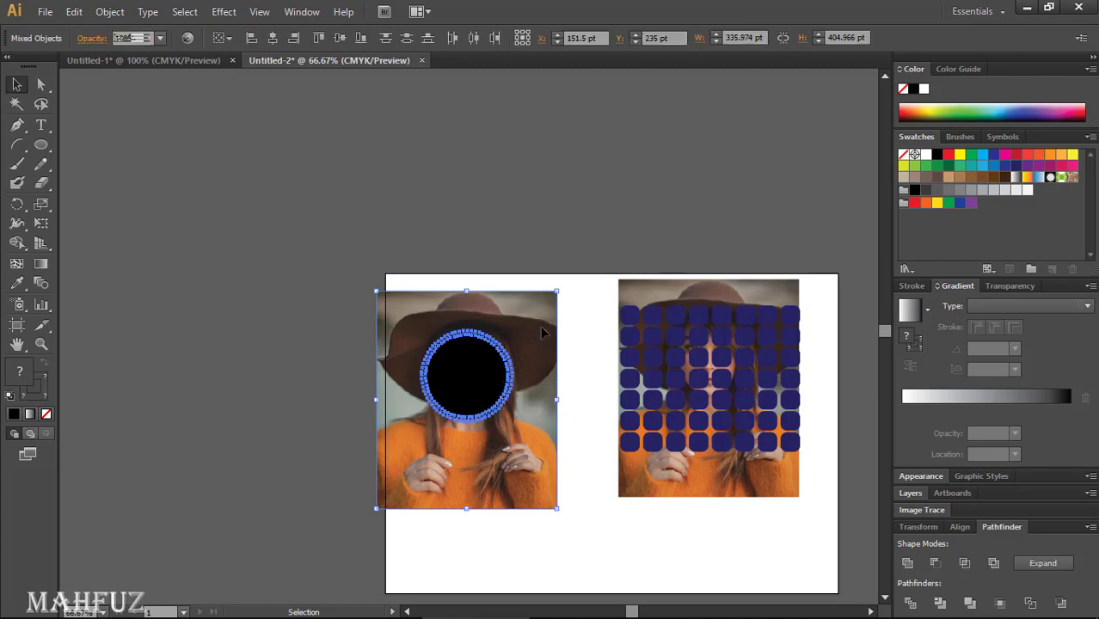
{"action": "key", "text": "ctrl+7"}
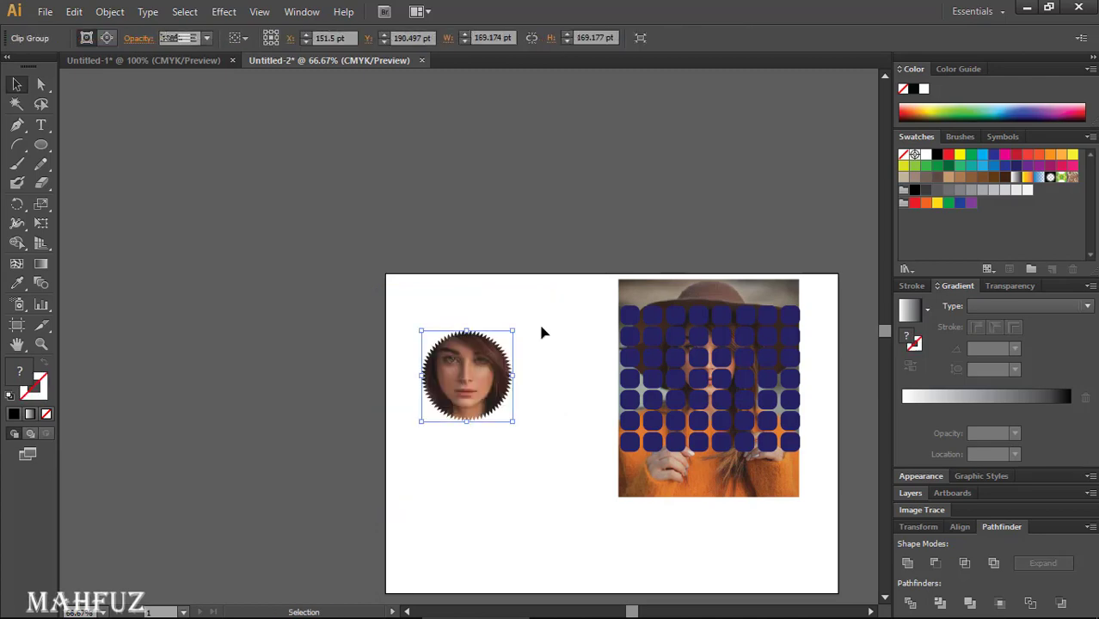
{"action": "left_click", "coordinate": [547, 399]}
{"action": "scroll", "coordinate": [550, 396], "scroll_direction": "up", "scroll_amount": 2}
{"action": "left_click_drag", "start_coordinate": [474, 371], "coordinate": [606, 338]}
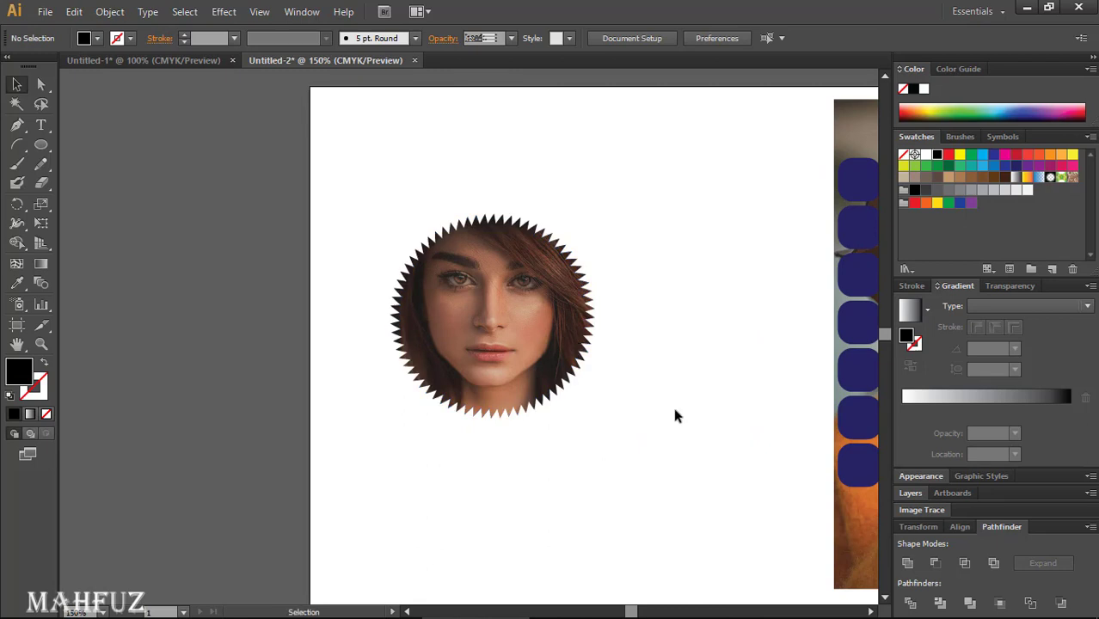
- Isolate the clip group, scale down the photo and reposition it so hat and face fit the jagged circle, and exit isolation mode
{"action": "double_click", "coordinate": [497, 313]}
{"action": "left_click", "coordinate": [497, 305]}
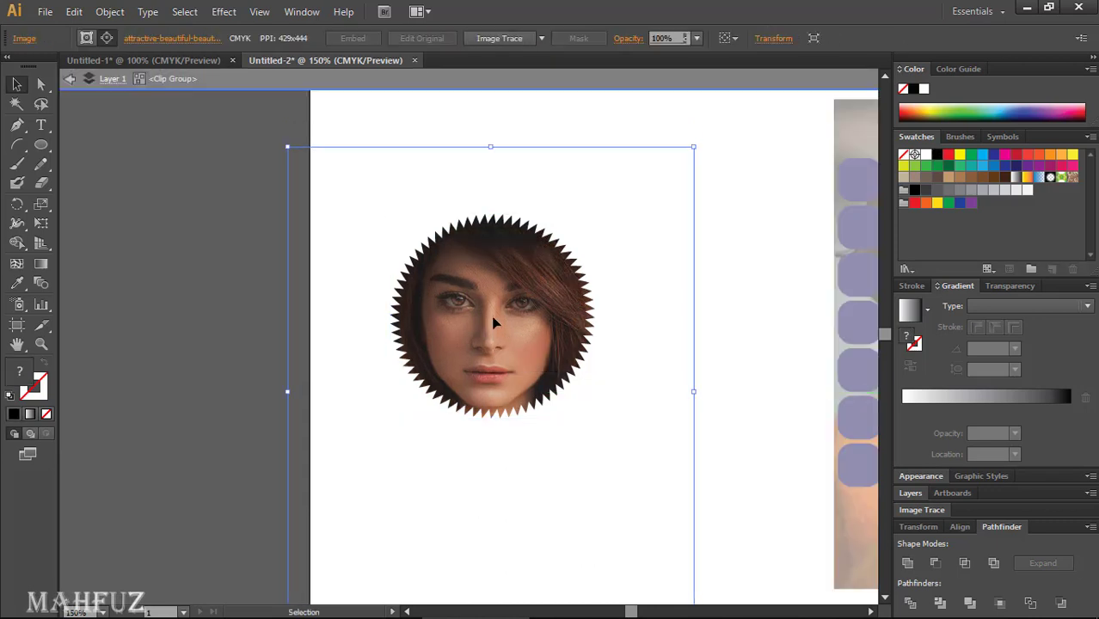
{"action": "mouse_move", "coordinate": [493, 320]}
{"action": "left_mouse_down"}
{"action": "mouse_move", "coordinate": [497, 305]}
{"action": "mouse_move", "coordinate": [499, 329]}
{"action": "left_mouse_up"}
{"action": "left_click_drag", "start_coordinate": [689, 176], "coordinate": [621, 252]}
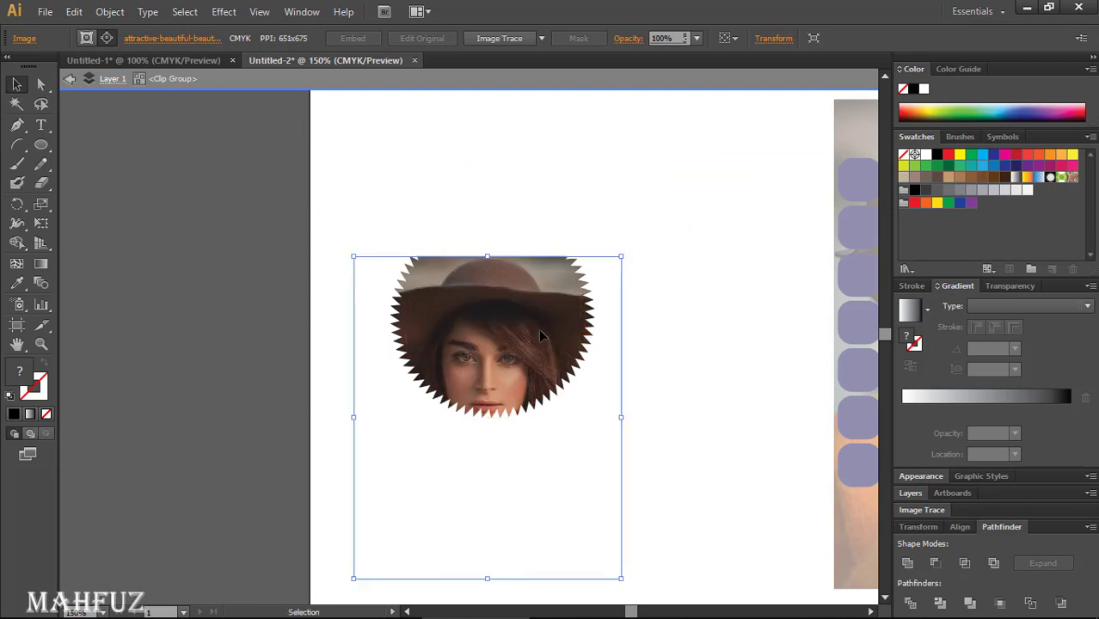
{"action": "left_click_drag", "start_coordinate": [538, 329], "coordinate": [534, 285]}
{"action": "double_click", "coordinate": [536, 316]}
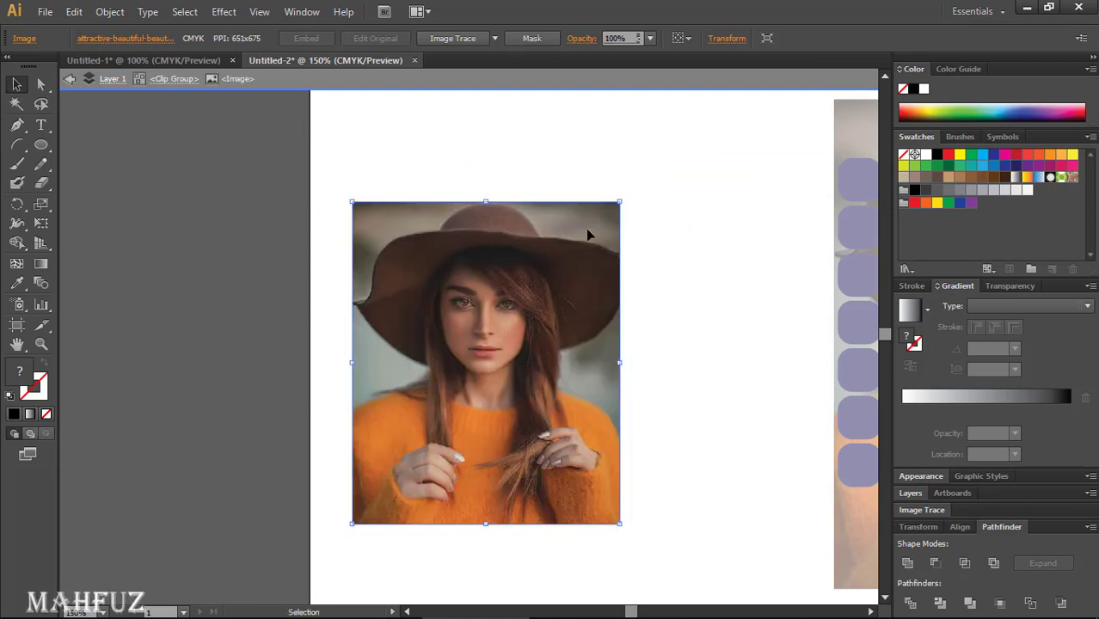
{"action": "right_click", "coordinate": [686, 184]}
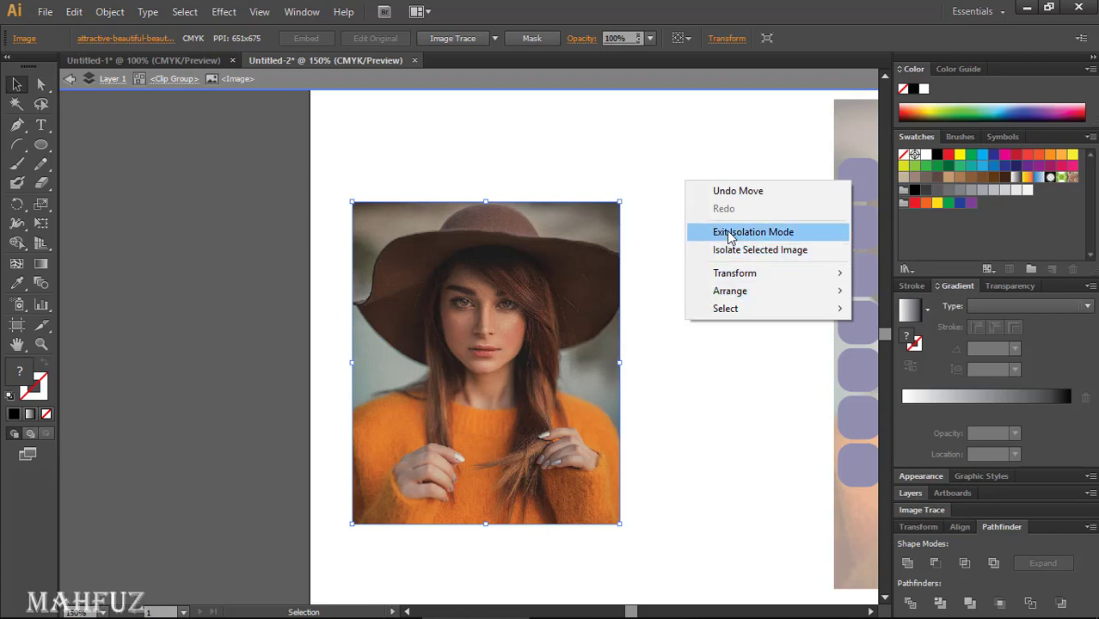
{"action": "left_click", "coordinate": [728, 232]}
{"action": "left_click", "coordinate": [602, 340]}
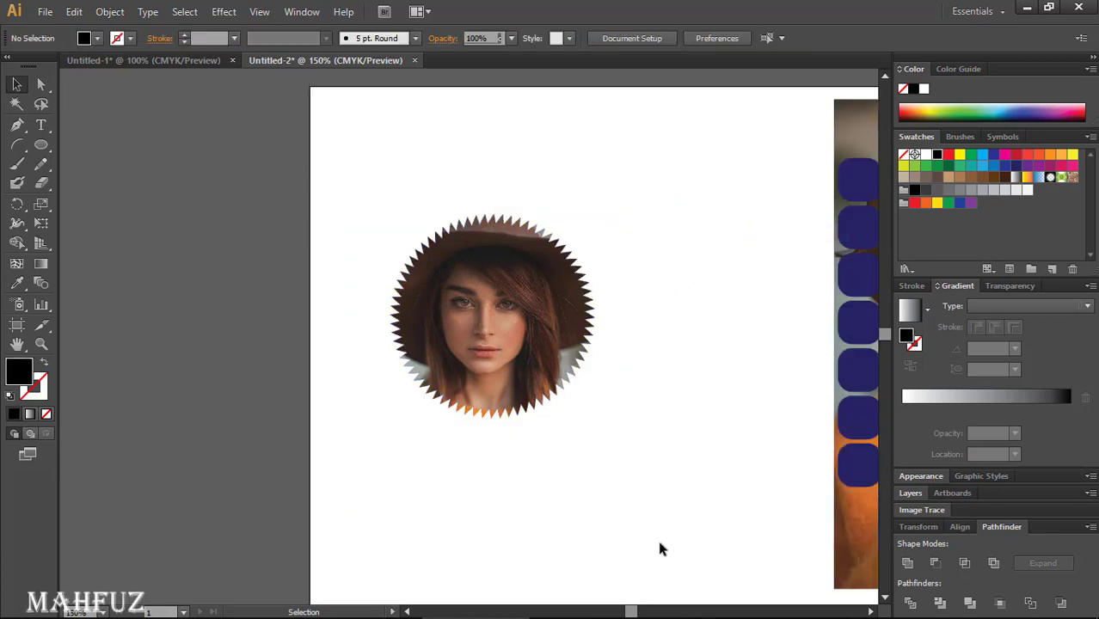
- Apply a Multiply drop shadow to the jagged clip group with 75% opacity, 3 pt X offset, 7 pt Y offset and 5 pt blur
{"action": "left_click", "coordinate": [454, 235]}
{"action": "left_click", "coordinate": [235, 11]}
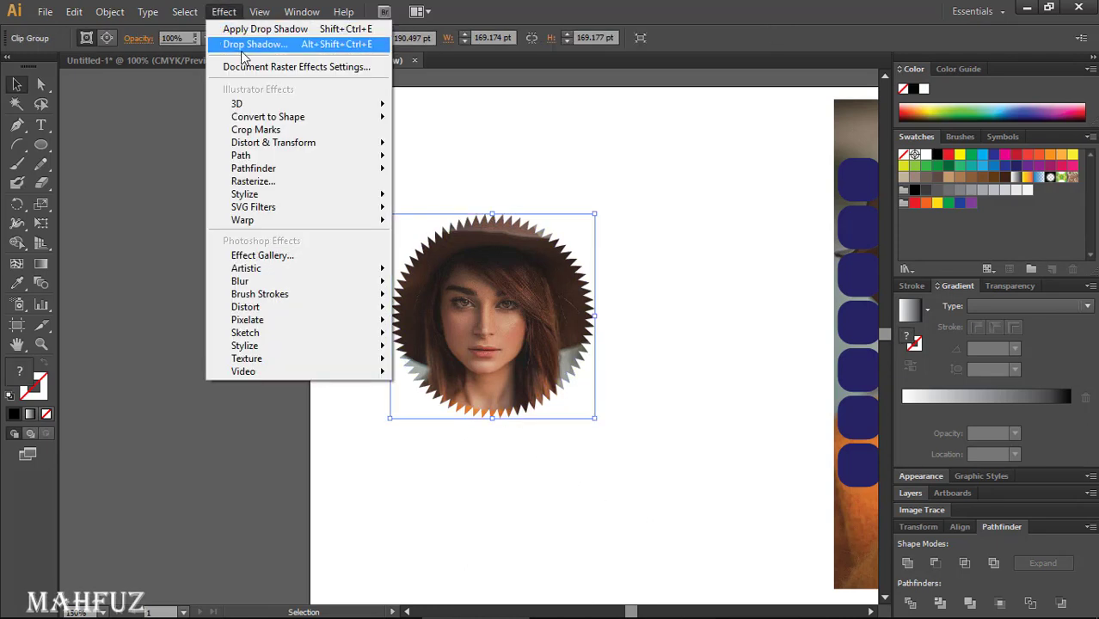
{"action": "mouse_move", "coordinate": [320, 203]}
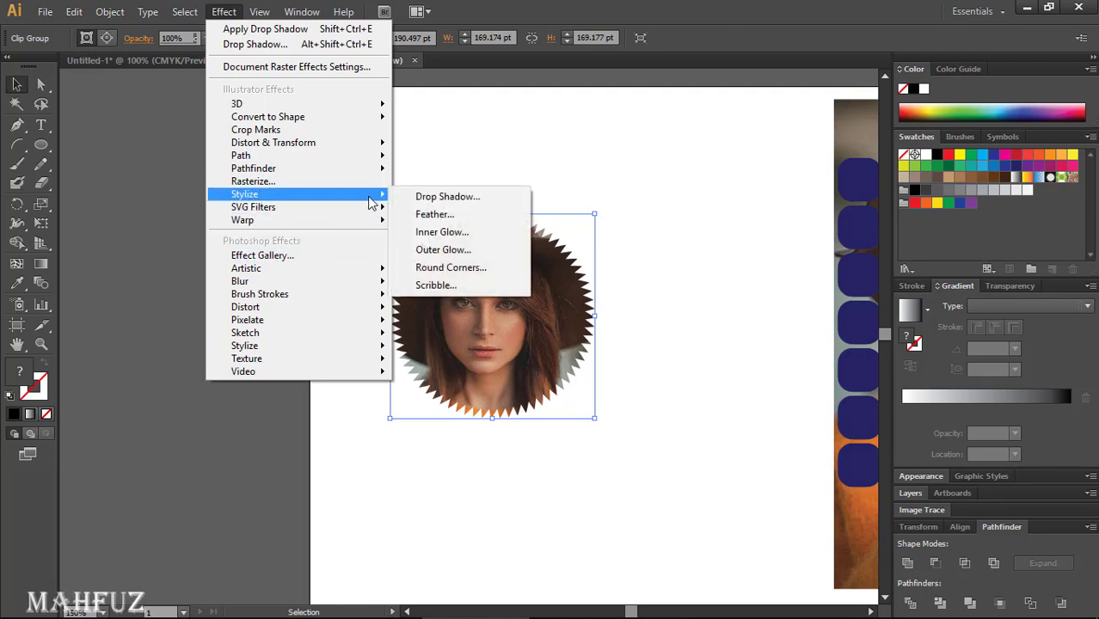
{"action": "left_click", "coordinate": [438, 197]}
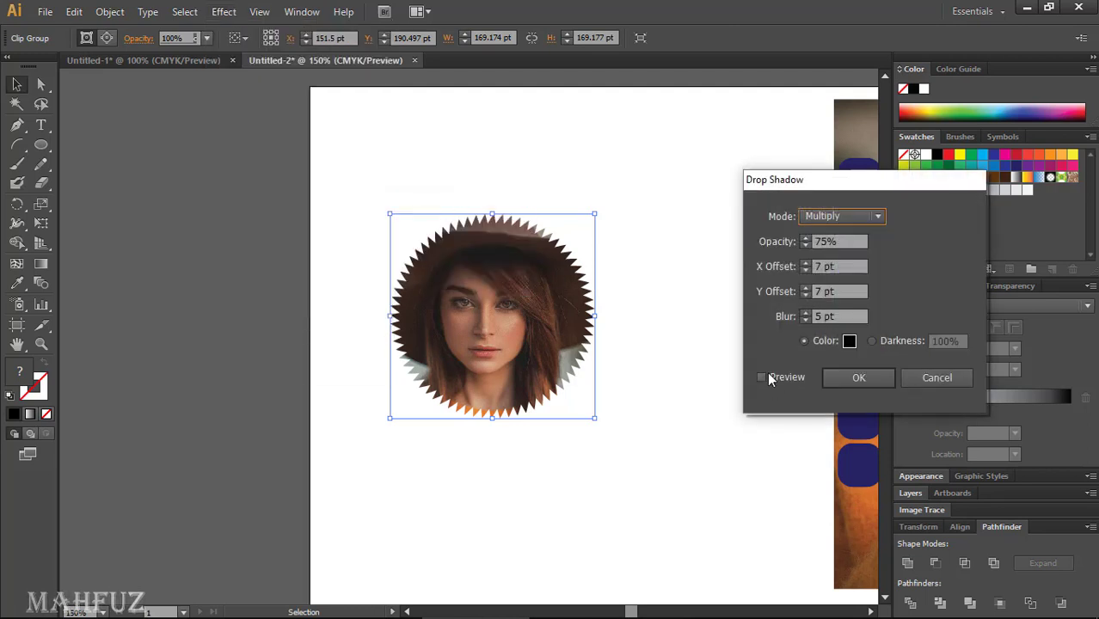
{"action": "left_click", "coordinate": [763, 377]}
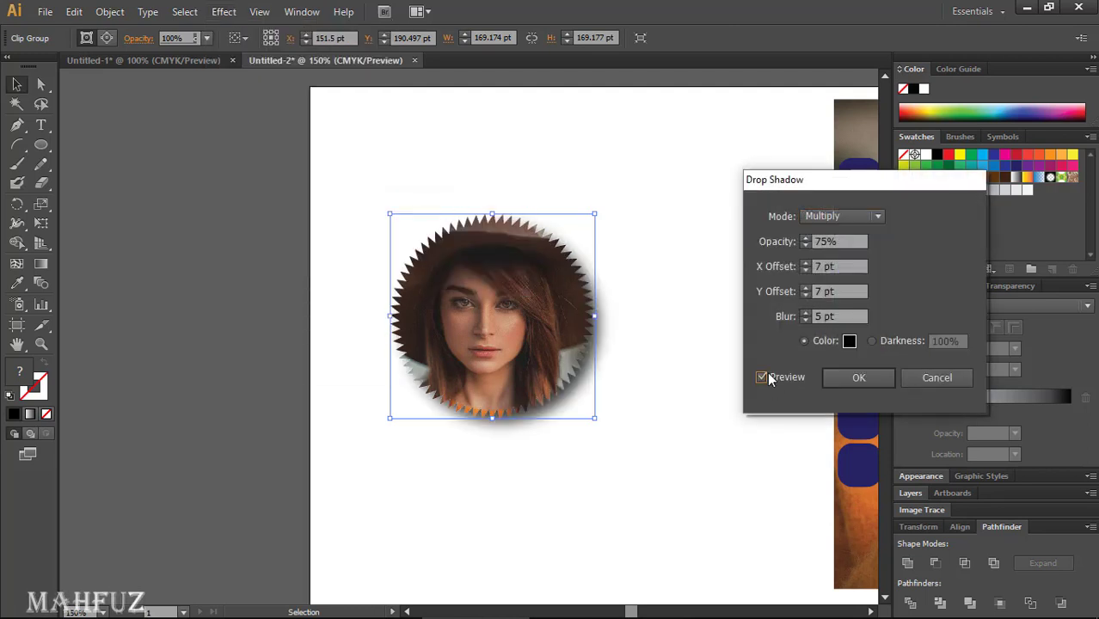
{"action": "left_click", "coordinate": [806, 270]}
{"action": "left_click", "coordinate": [806, 270]}
{"action": "left_click", "coordinate": [806, 270]}
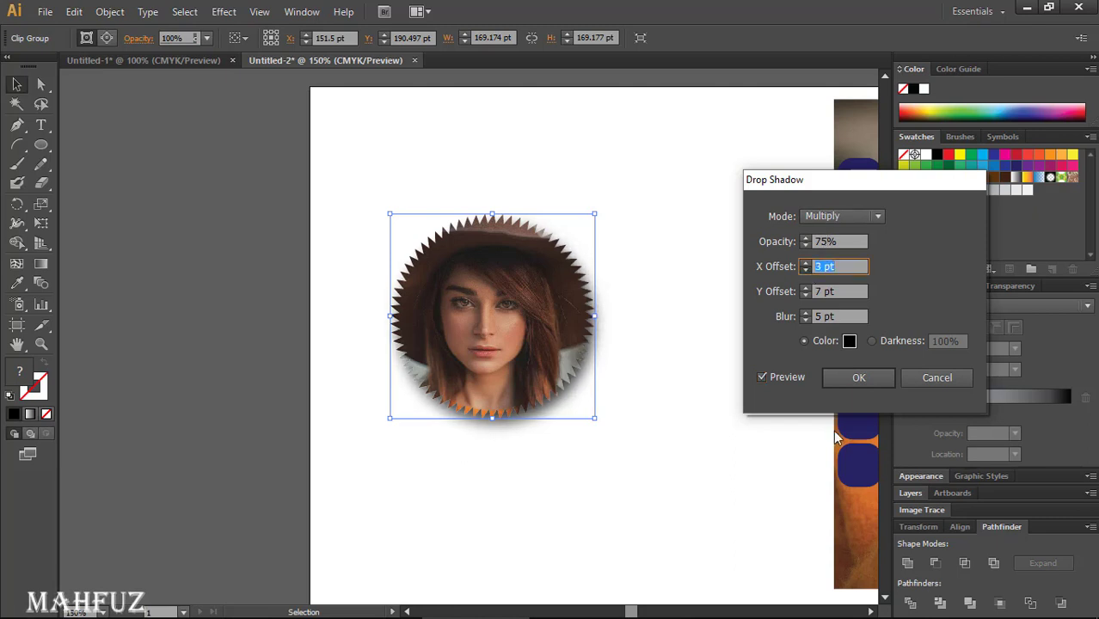
{"action": "left_click", "coordinate": [867, 381]}
{"action": "left_click", "coordinate": [558, 484]}
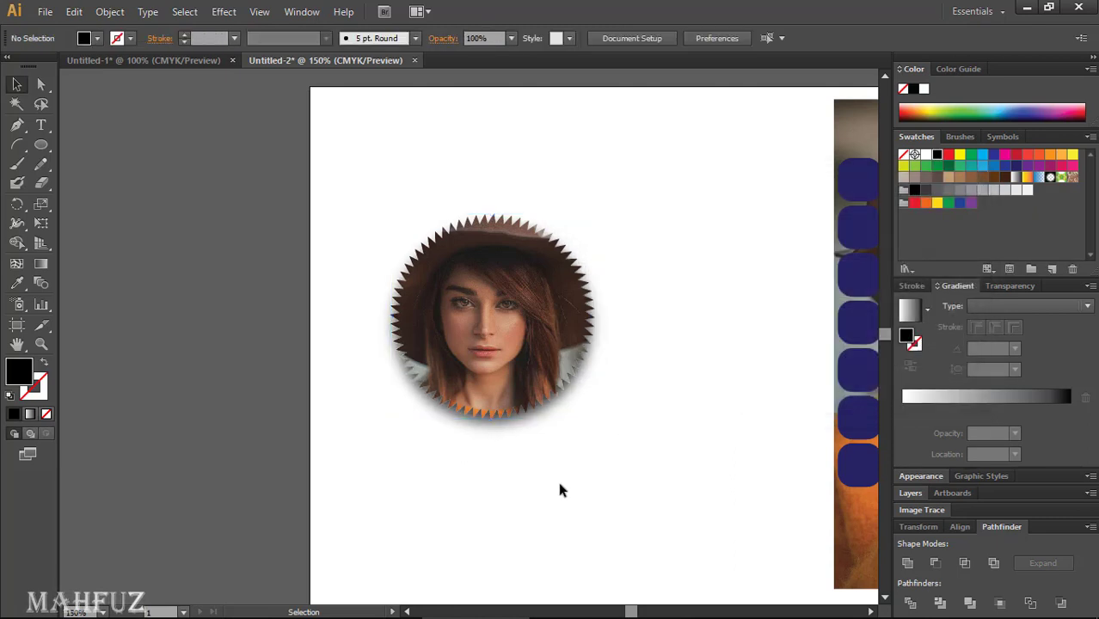
{"action": "left_click_drag", "start_coordinate": [609, 481], "coordinate": [275, 391]}
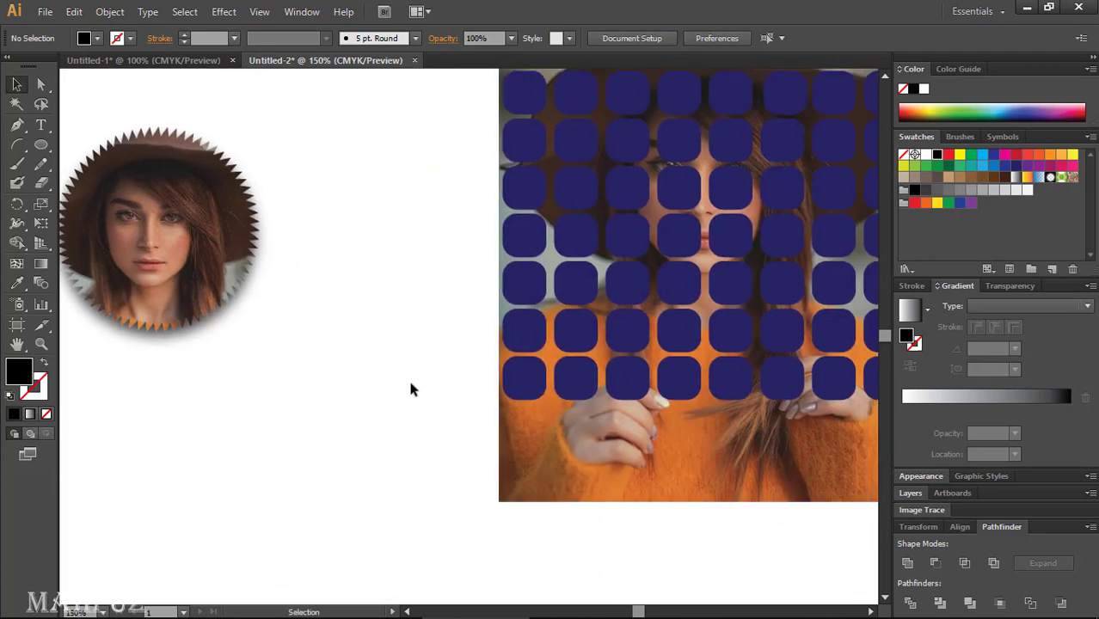
{"action": "scroll", "coordinate": [411, 380], "scroll_direction": "down", "scroll_amount": 1}
{"action": "left_click_drag", "start_coordinate": [452, 365], "coordinate": [481, 315]}
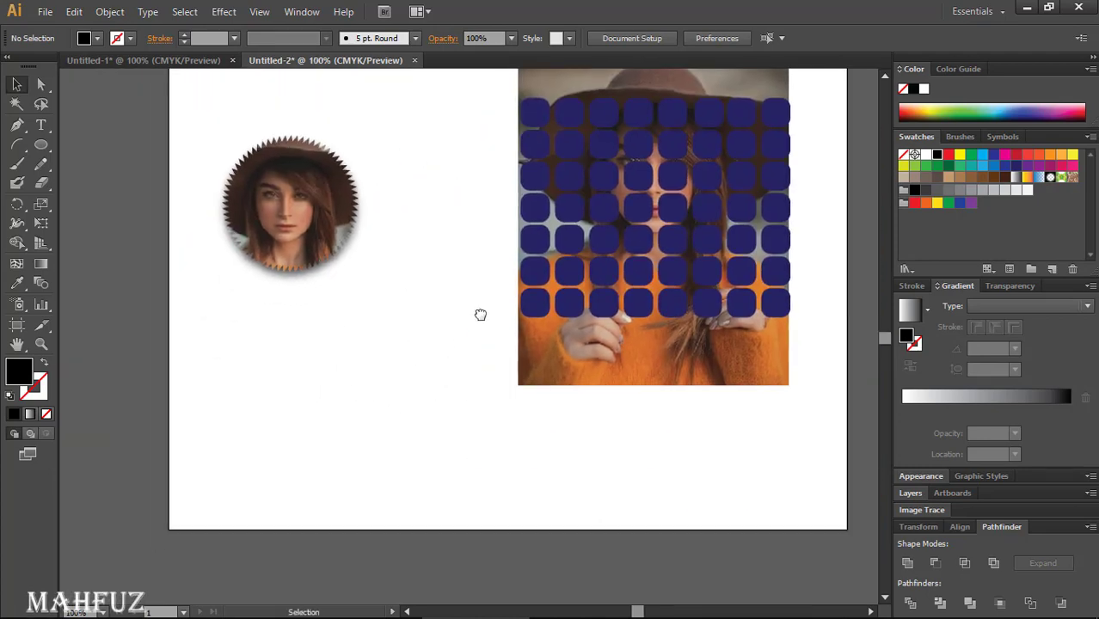
{"action": "left_click_drag", "start_coordinate": [316, 259], "coordinate": [398, 327]}
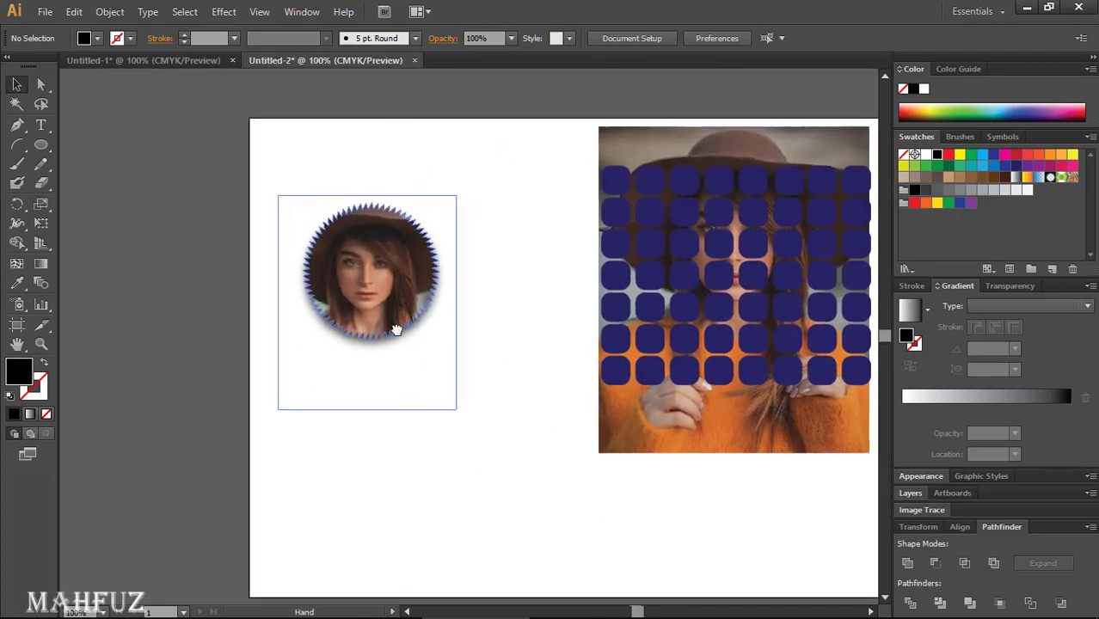